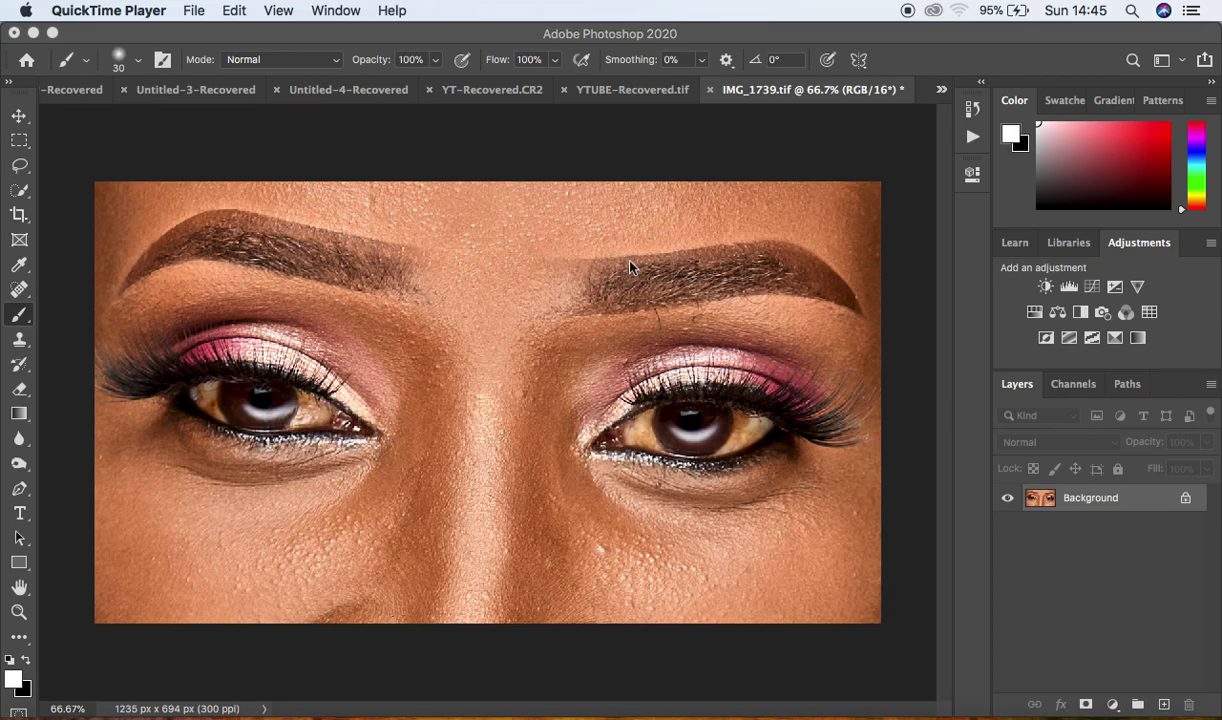
Add a Hue/Saturation adjustment layer above the Background photo.
{"action": "left_click", "coordinate": [726, 163]}
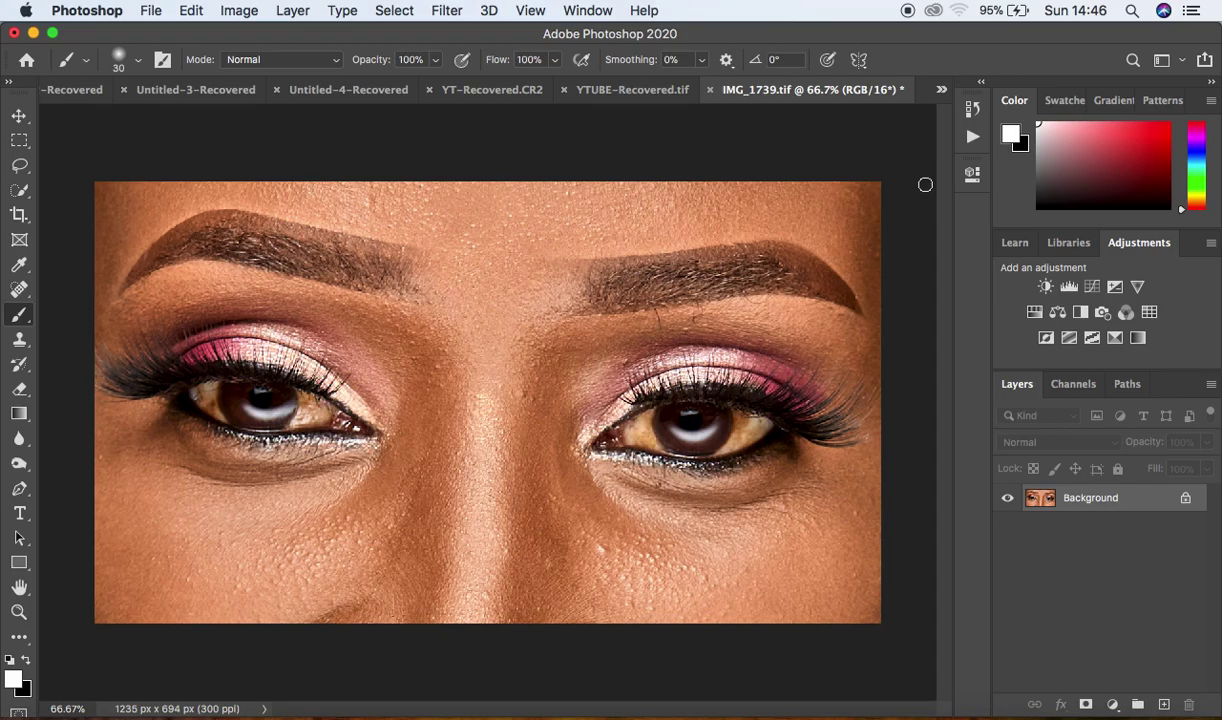
{"action": "left_click", "coordinate": [1113, 705]}
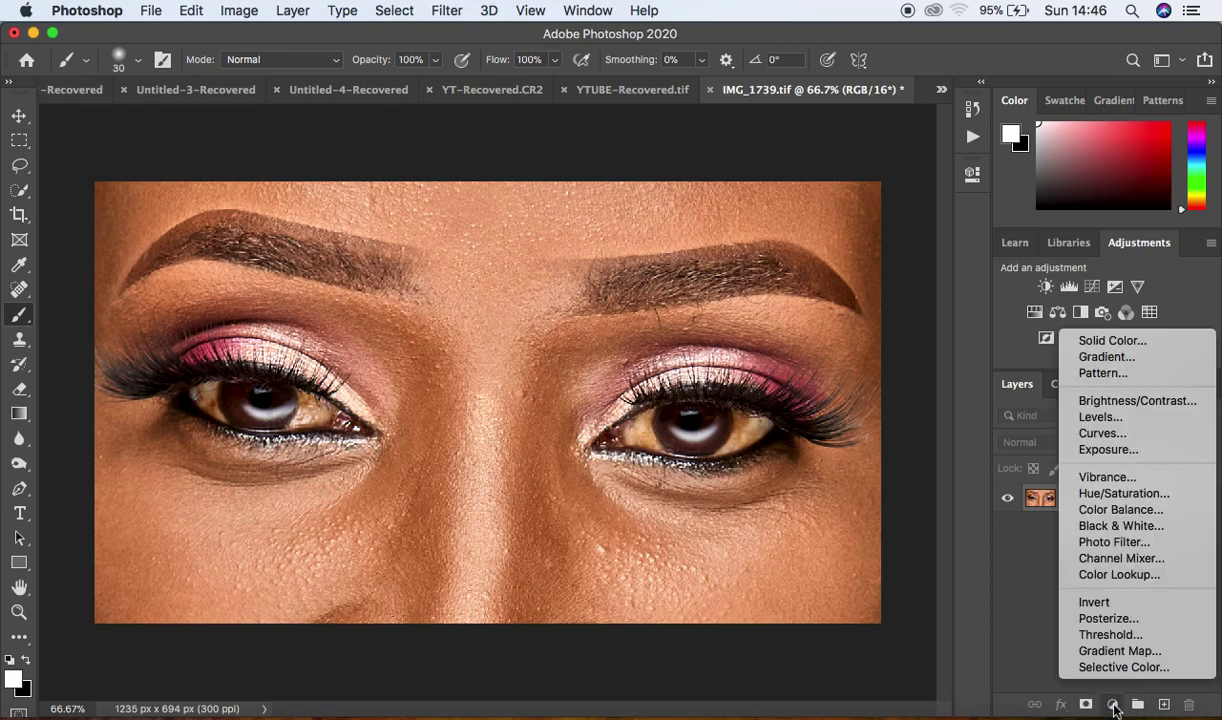
{"action": "left_click", "coordinate": [1103, 494]}
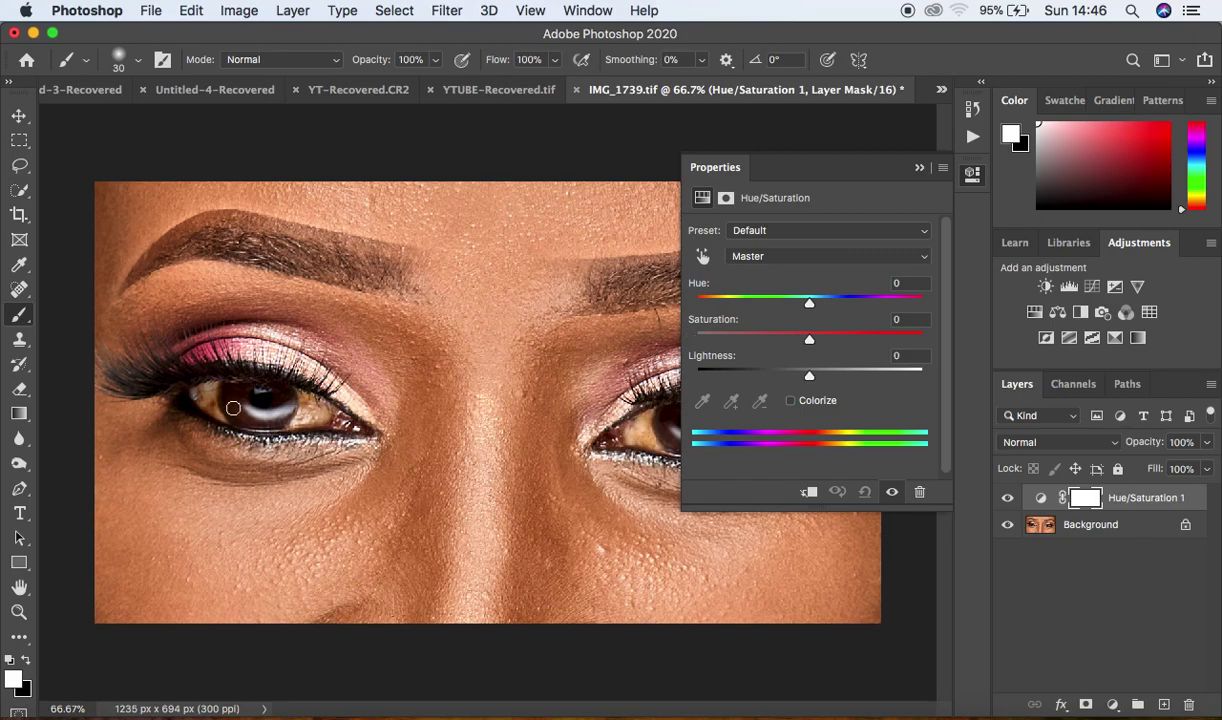
{"action": "key", "text": "super+equal"}
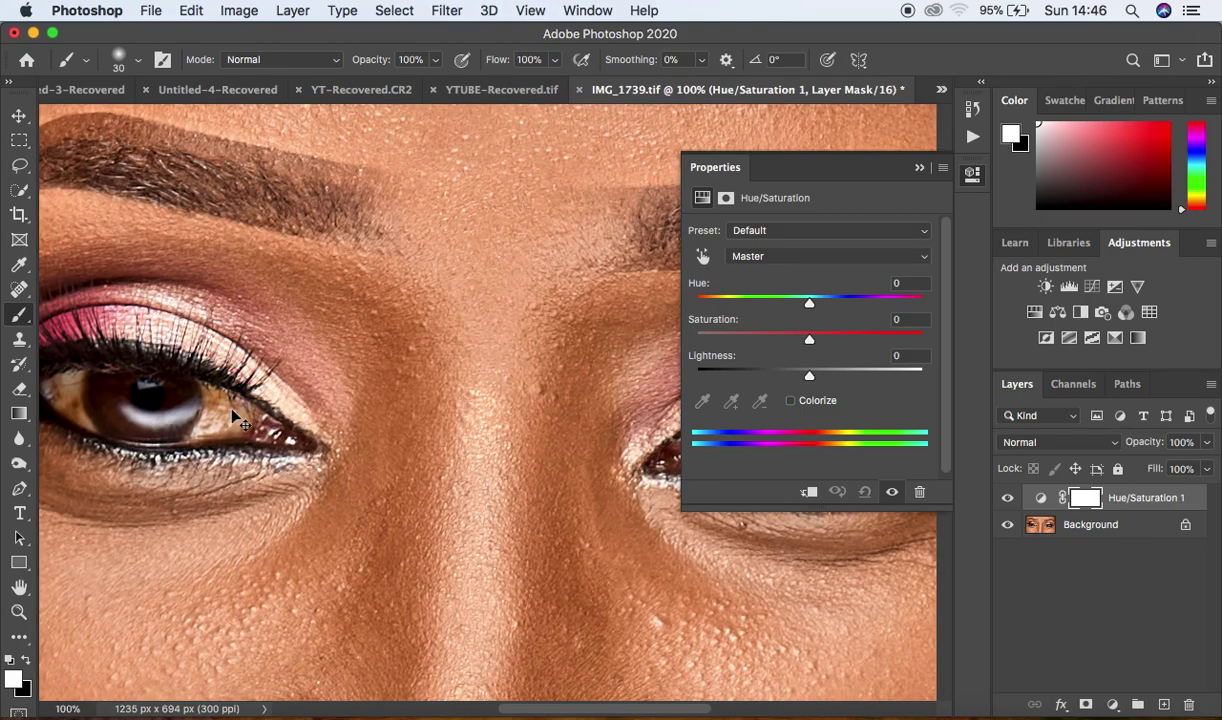
{"action": "key", "text": "super+minus"}
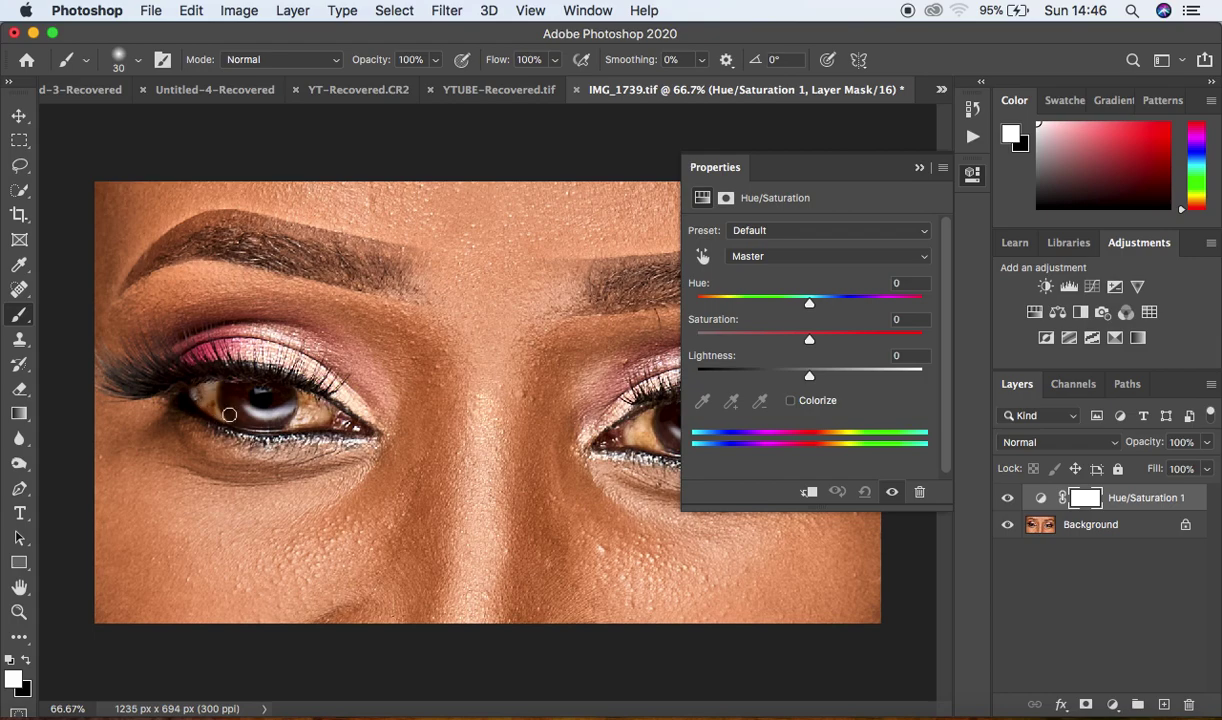
For the Reds range of the Hue/Saturation adjustment, set the saturation to -74 and the lightness to +17.
{"action": "left_click", "coordinate": [774, 257]}
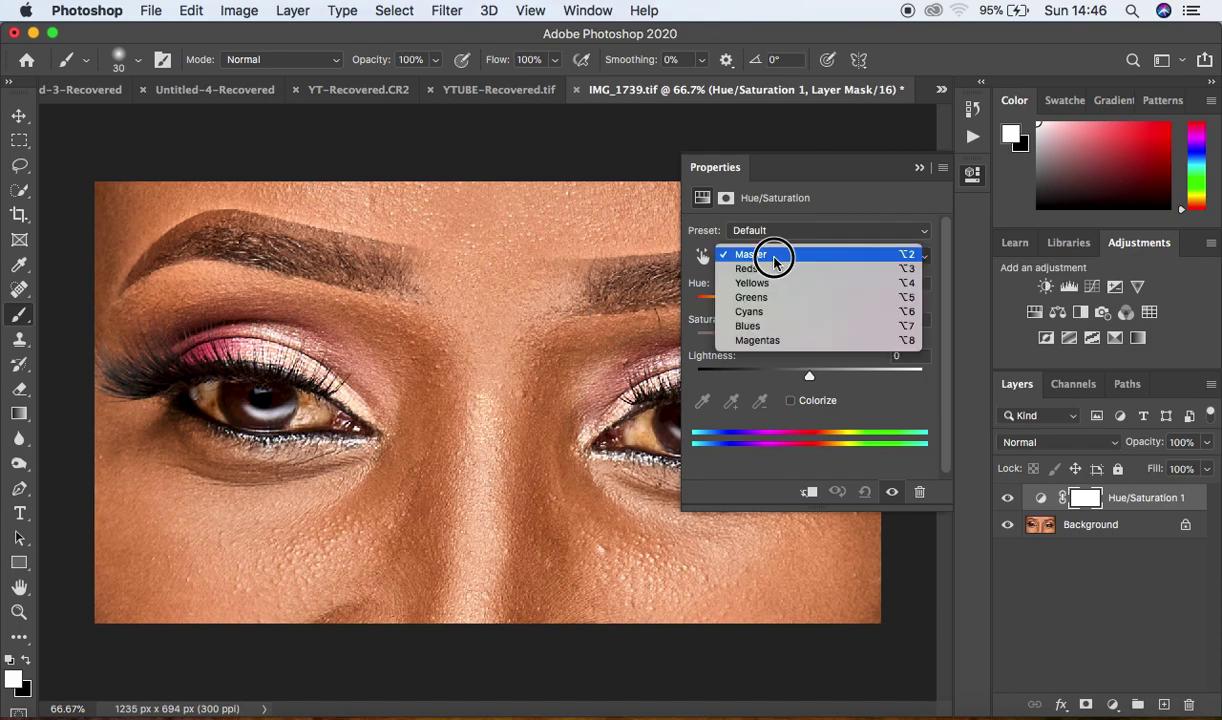
{"action": "left_click", "coordinate": [776, 270]}
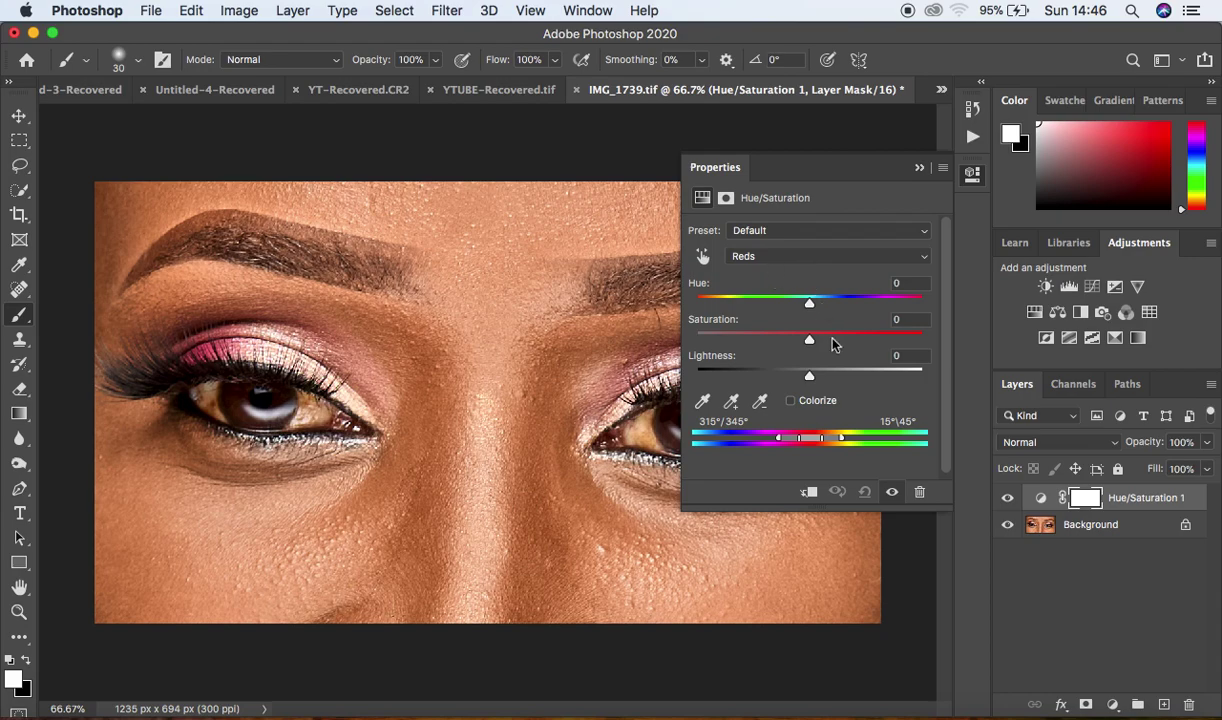
{"action": "left_click_drag", "start_coordinate": [810, 342], "coordinate": [748, 340]}
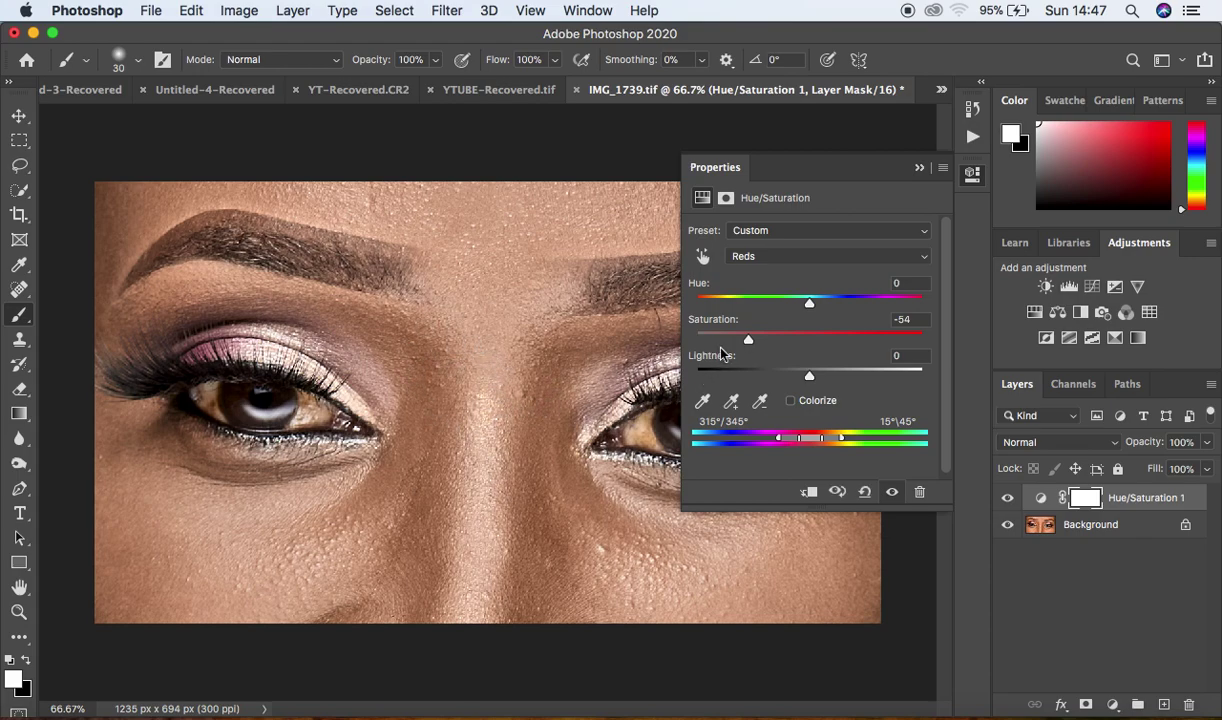
{"action": "left_click_drag", "start_coordinate": [748, 340], "coordinate": [727, 342]}
{"action": "left_click", "coordinate": [727, 341]}
{"action": "left_click", "coordinate": [726, 341]}
{"action": "left_click_drag", "start_coordinate": [726, 341], "coordinate": [725, 341]}
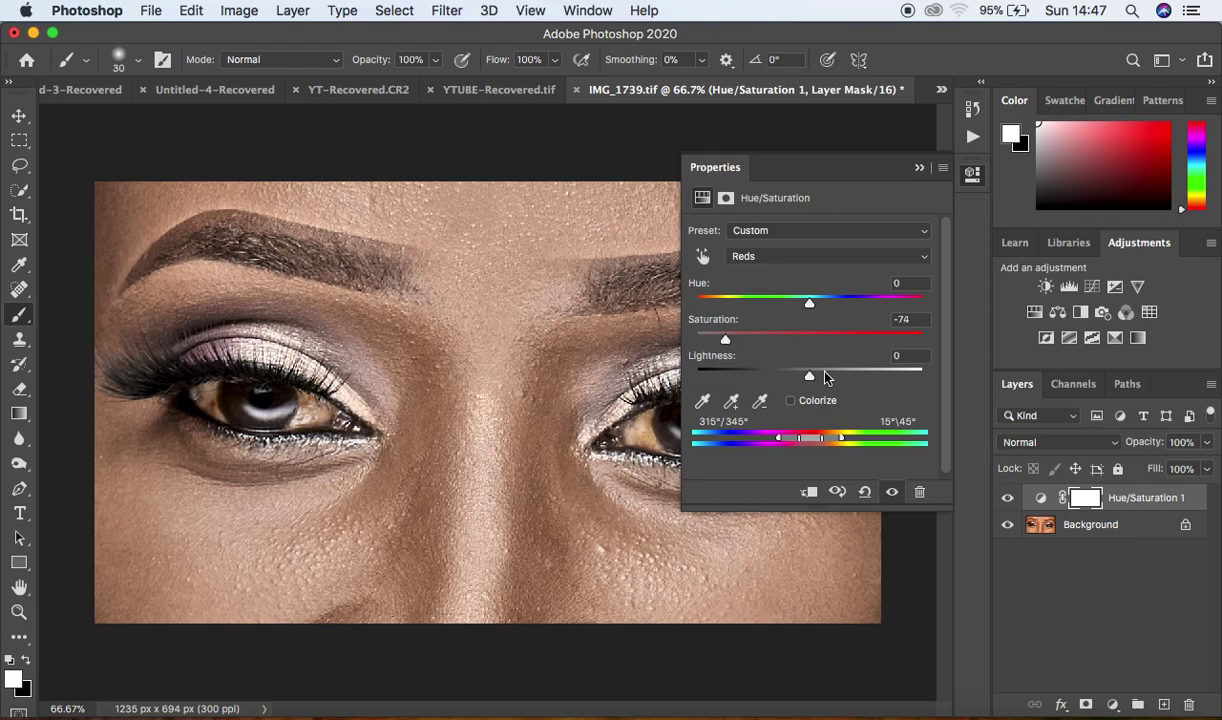
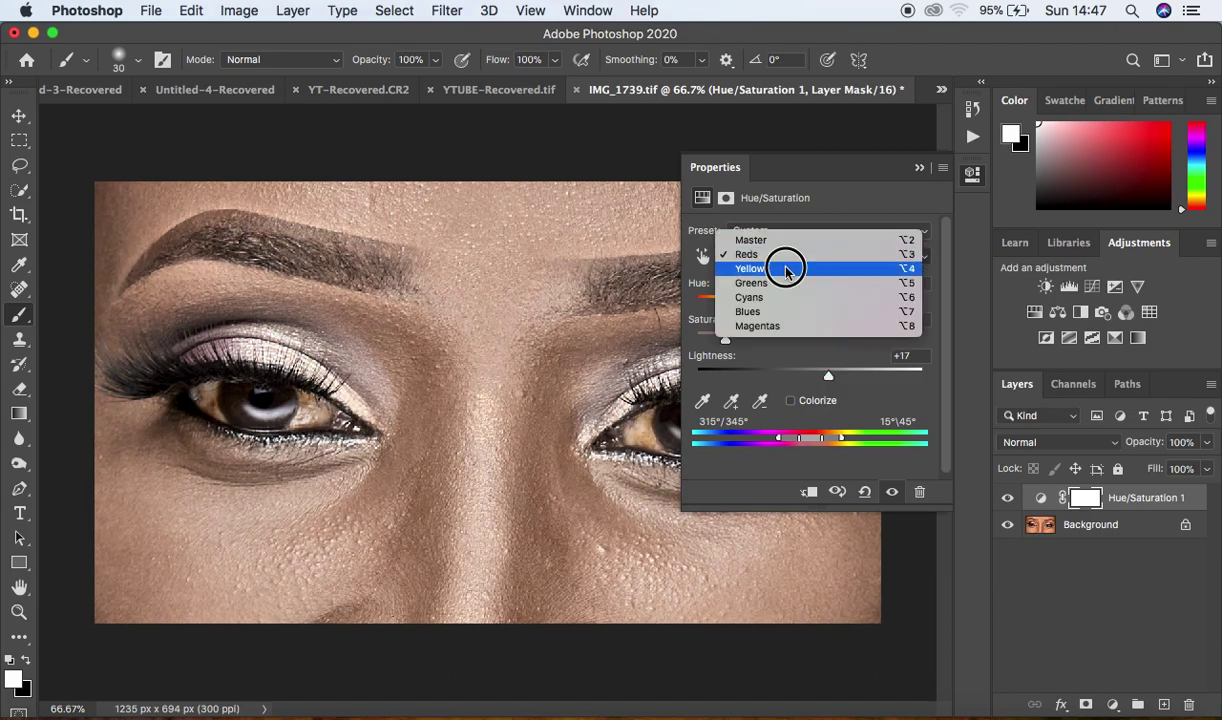
For the Yellows range, set the saturation to -67 and the hue to -17.
{"action": "left_click", "coordinate": [786, 269]}
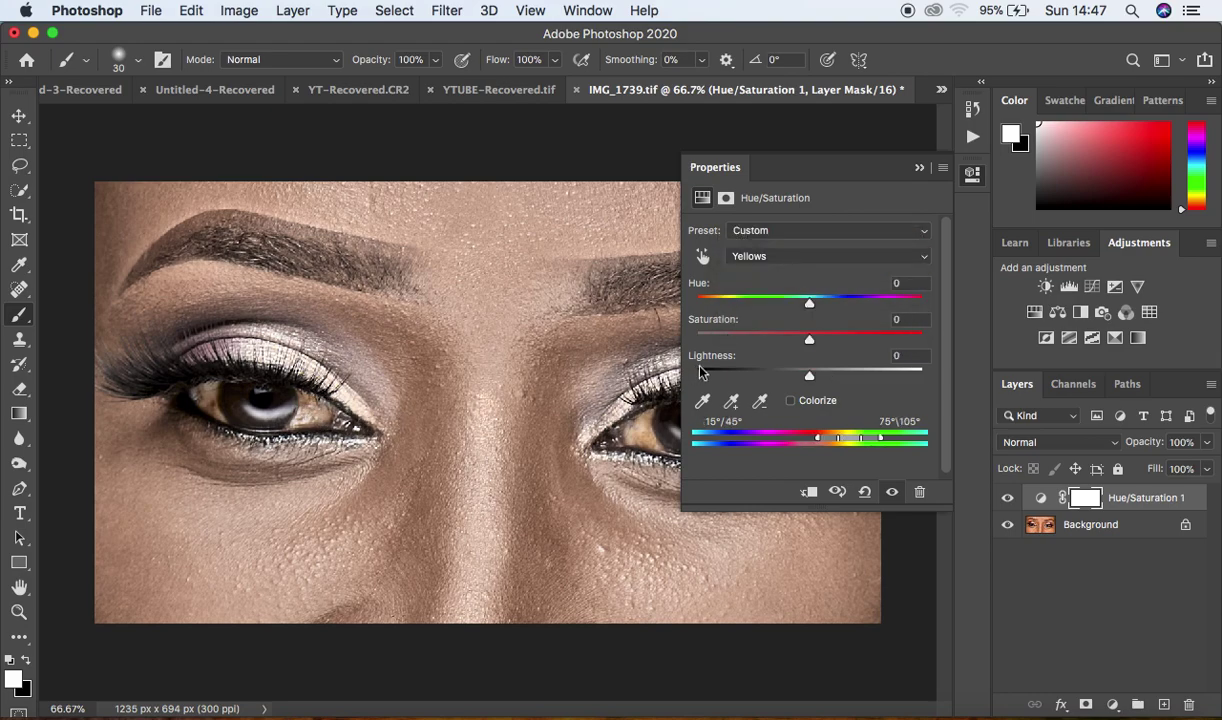
{"action": "left_click_drag", "start_coordinate": [809, 340], "coordinate": [735, 341]}
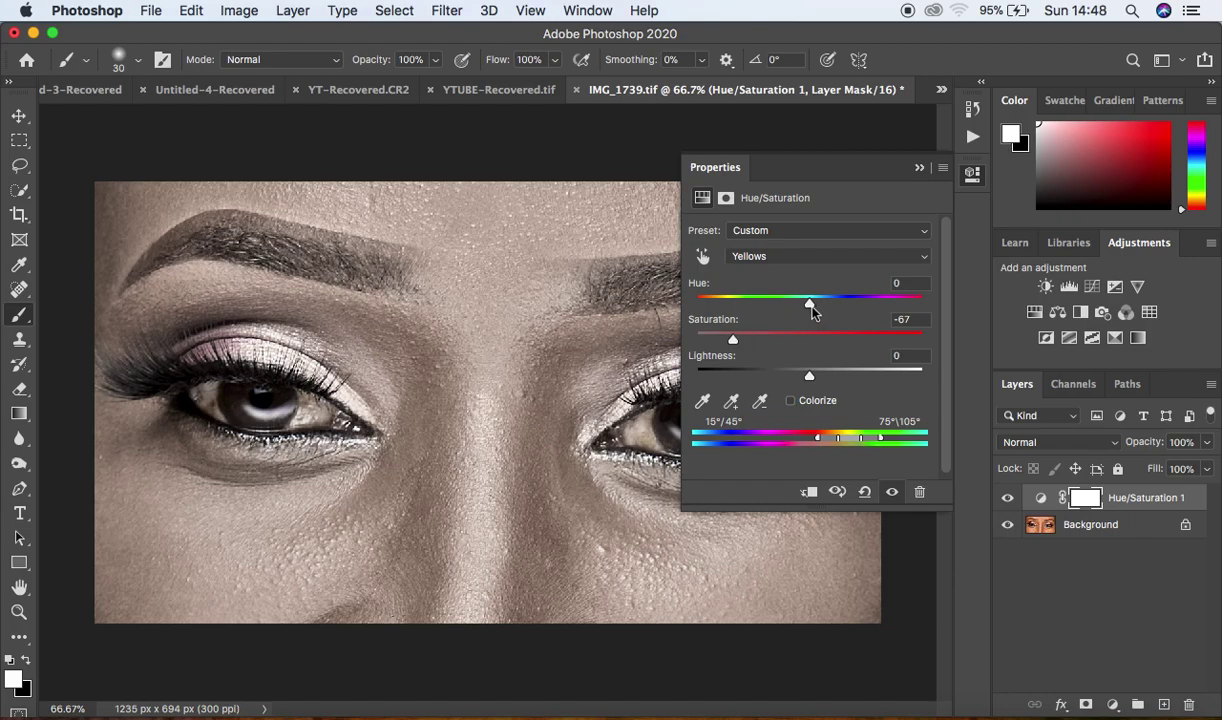
{"action": "mouse_move", "coordinate": [810, 308]}
{"action": "left_mouse_down"}
{"action": "mouse_move", "coordinate": [845, 306]}
{"action": "mouse_move", "coordinate": [700, 305]}
{"action": "mouse_move", "coordinate": [791, 303]}
{"action": "left_mouse_up"}
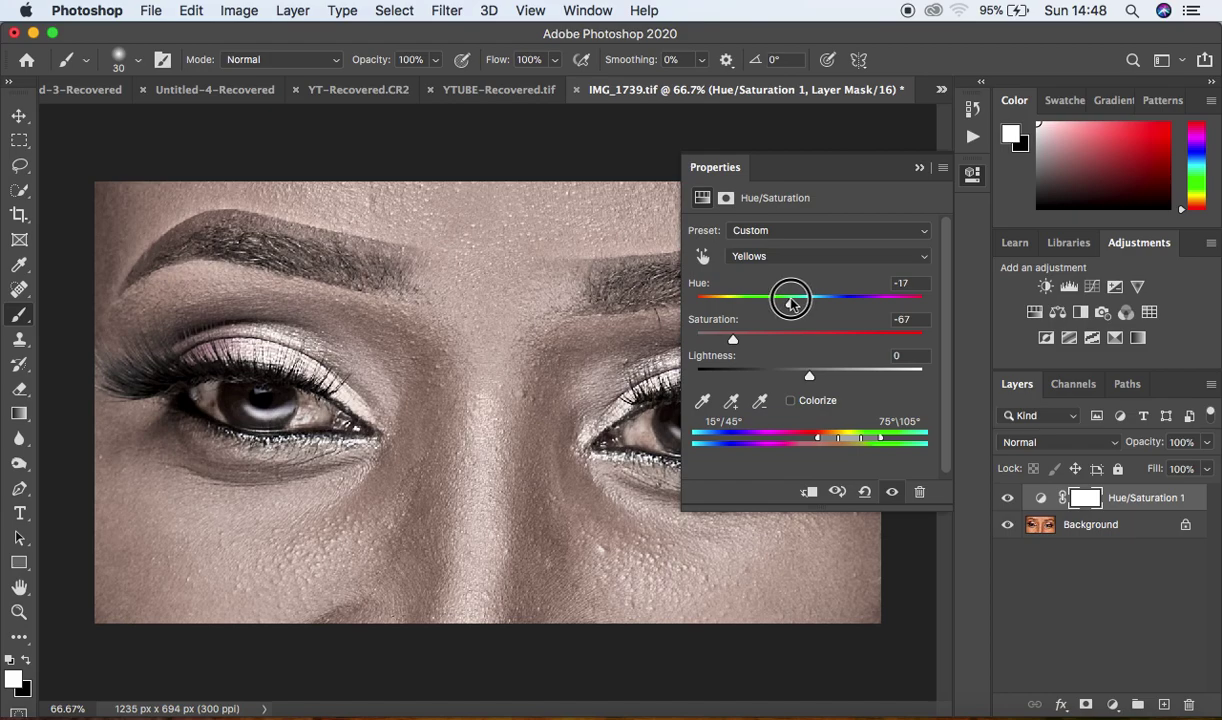
{"action": "left_click_drag", "start_coordinate": [791, 303], "coordinate": [791, 303]}
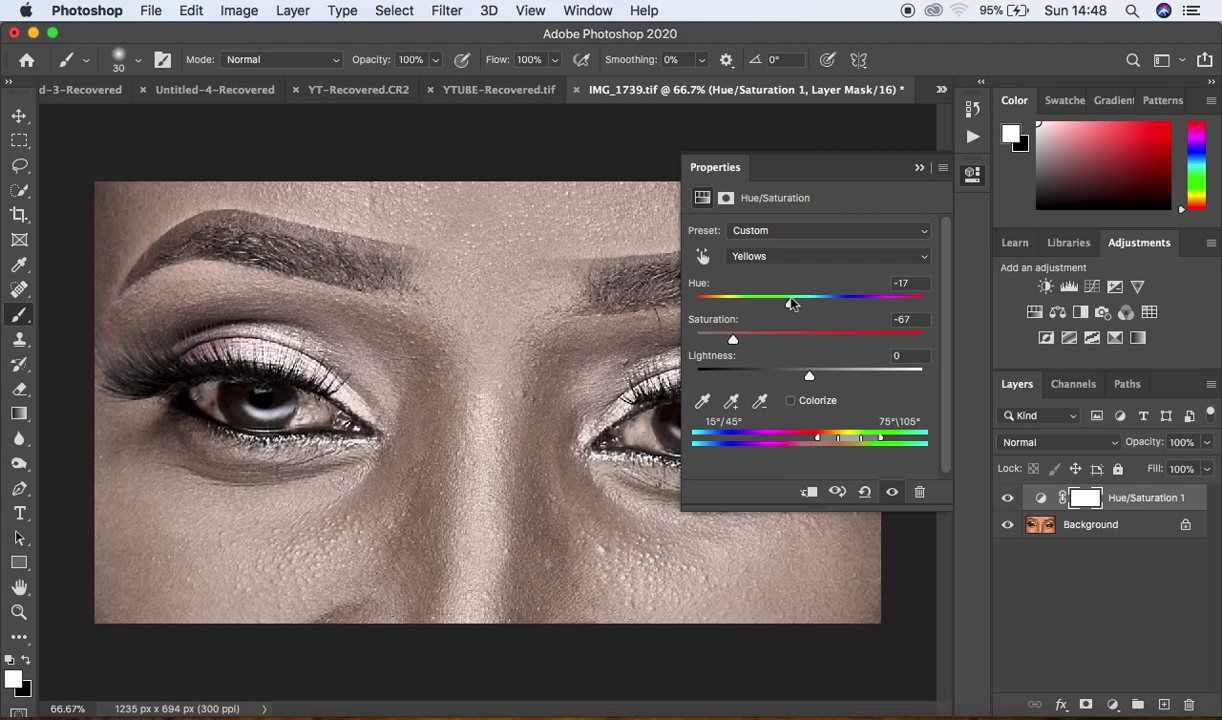
Lower the Yellows saturation slightly further, raise their lightness a little, and close the adjustment's properties.
{"action": "left_click_drag", "start_coordinate": [733, 340], "coordinate": [729, 342]}
{"action": "left_click_drag", "start_coordinate": [811, 379], "coordinate": [827, 377]}
{"action": "left_click", "coordinate": [919, 167]}
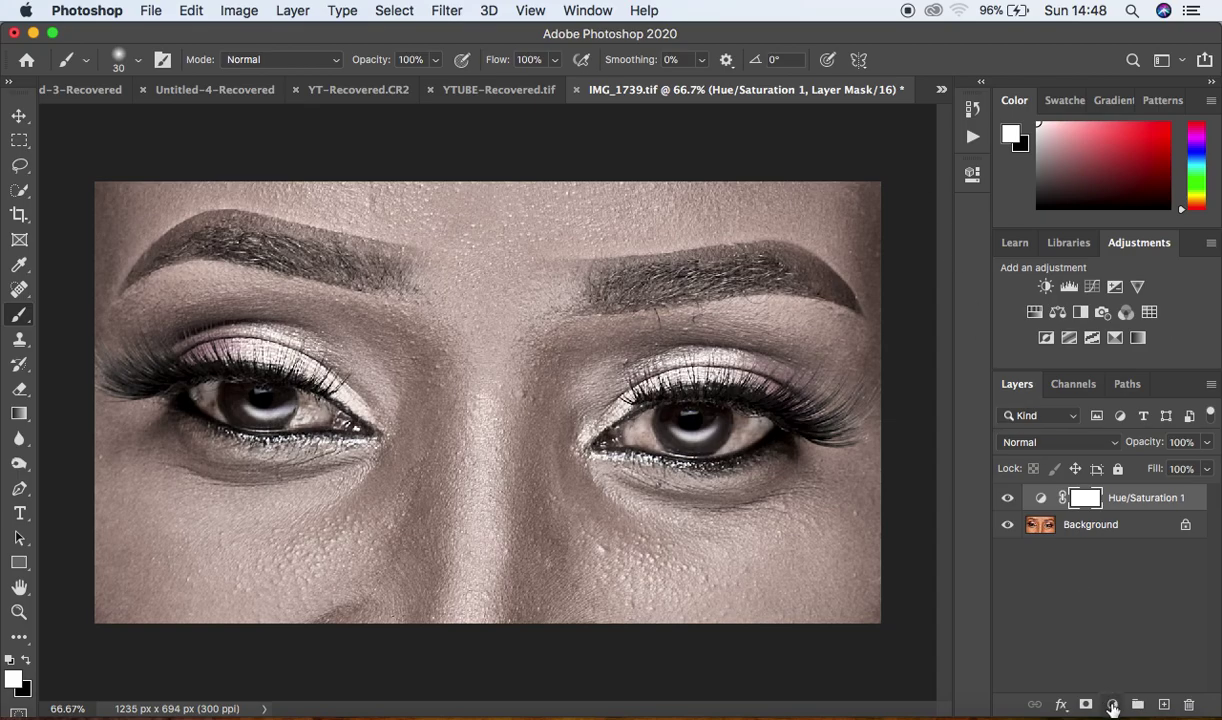
Add a Photo Filter adjustment layer using Cooling Filter (82) at 11% density.
{"action": "left_click", "coordinate": [1112, 706]}
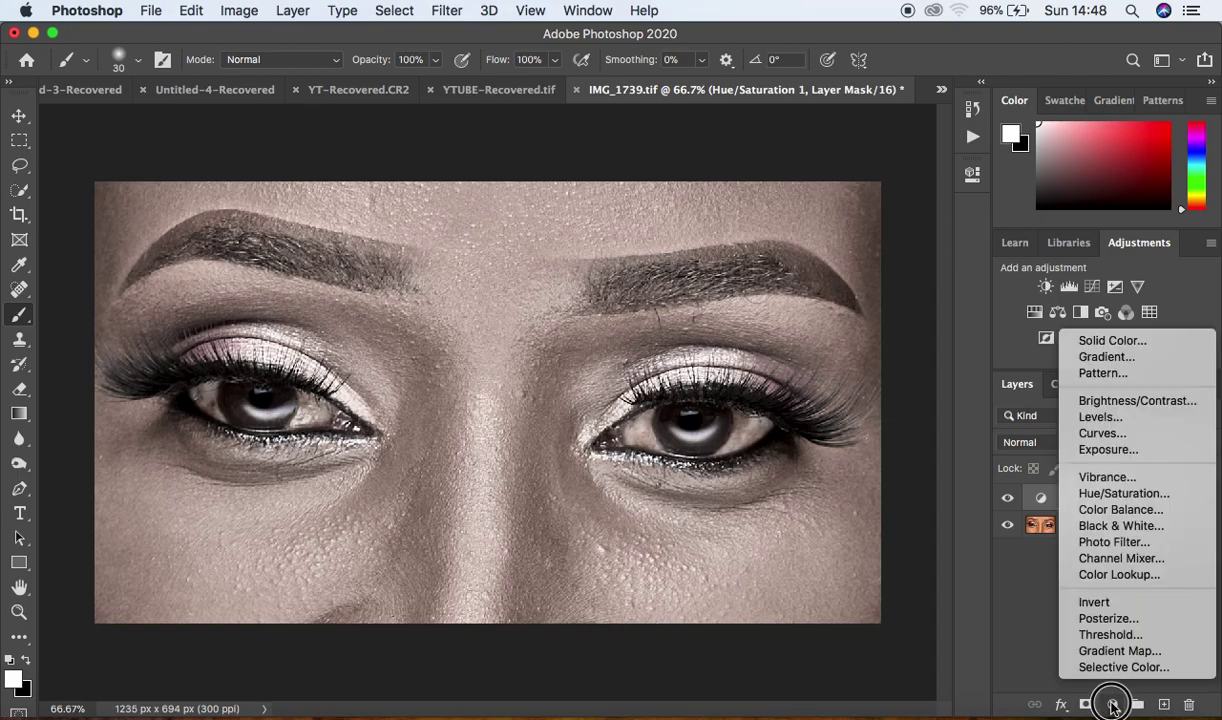
{"action": "left_click", "coordinate": [1110, 543]}
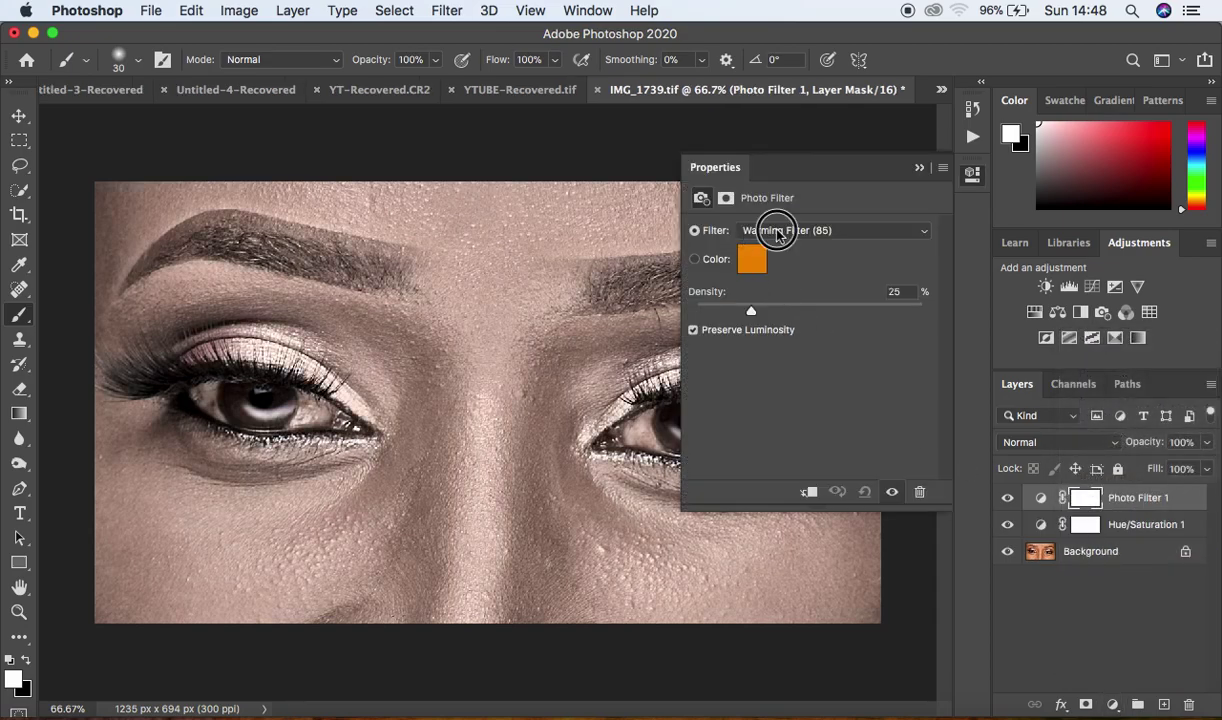
{"action": "left_click", "coordinate": [778, 238]}
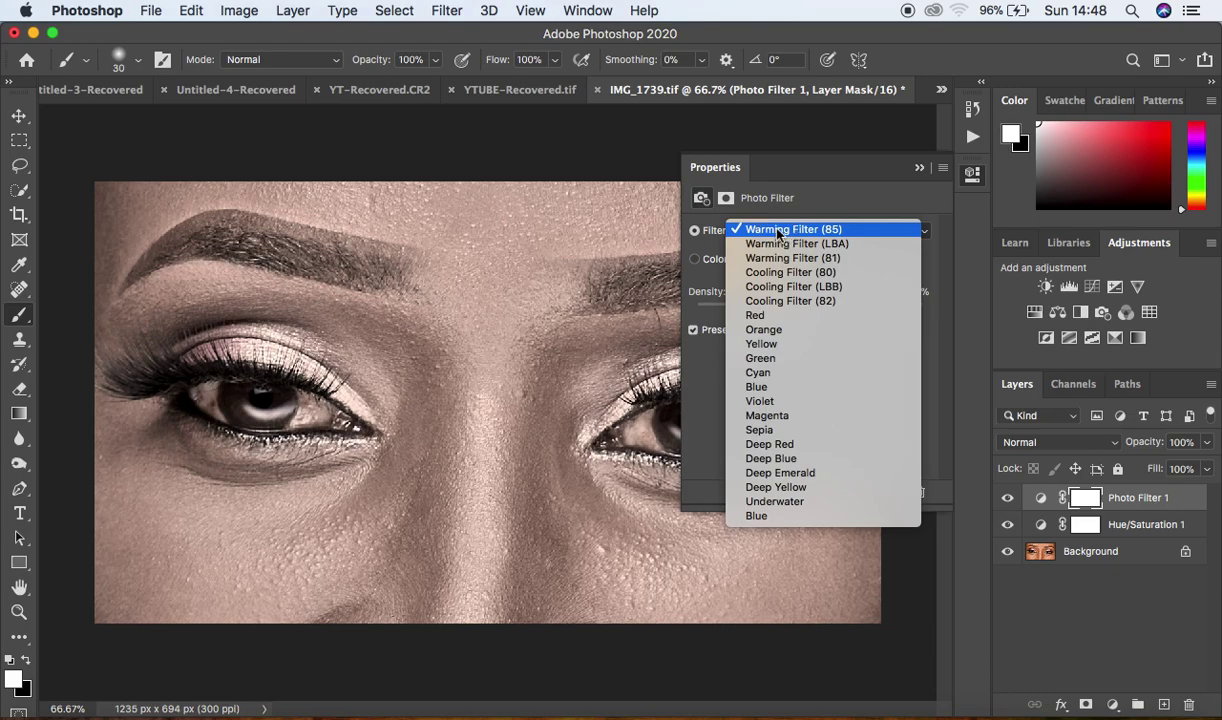
{"action": "left_click", "coordinate": [790, 301]}
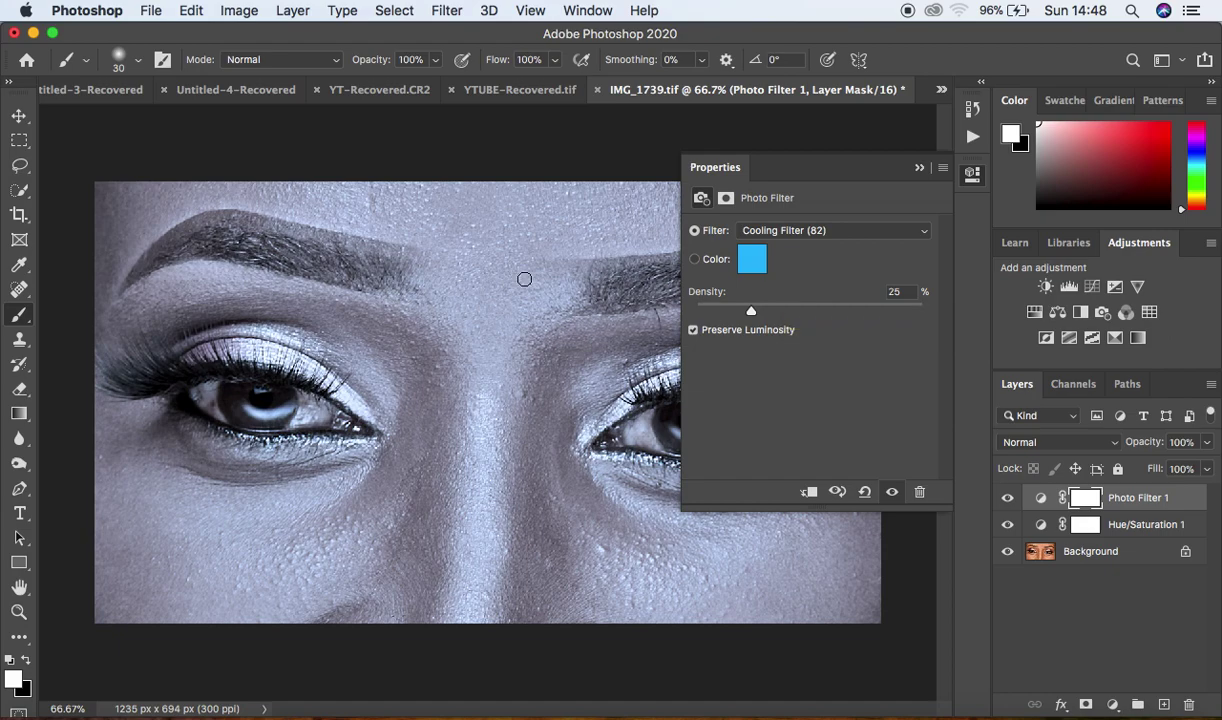
{"action": "left_click_drag", "start_coordinate": [742, 312], "coordinate": [717, 313]}
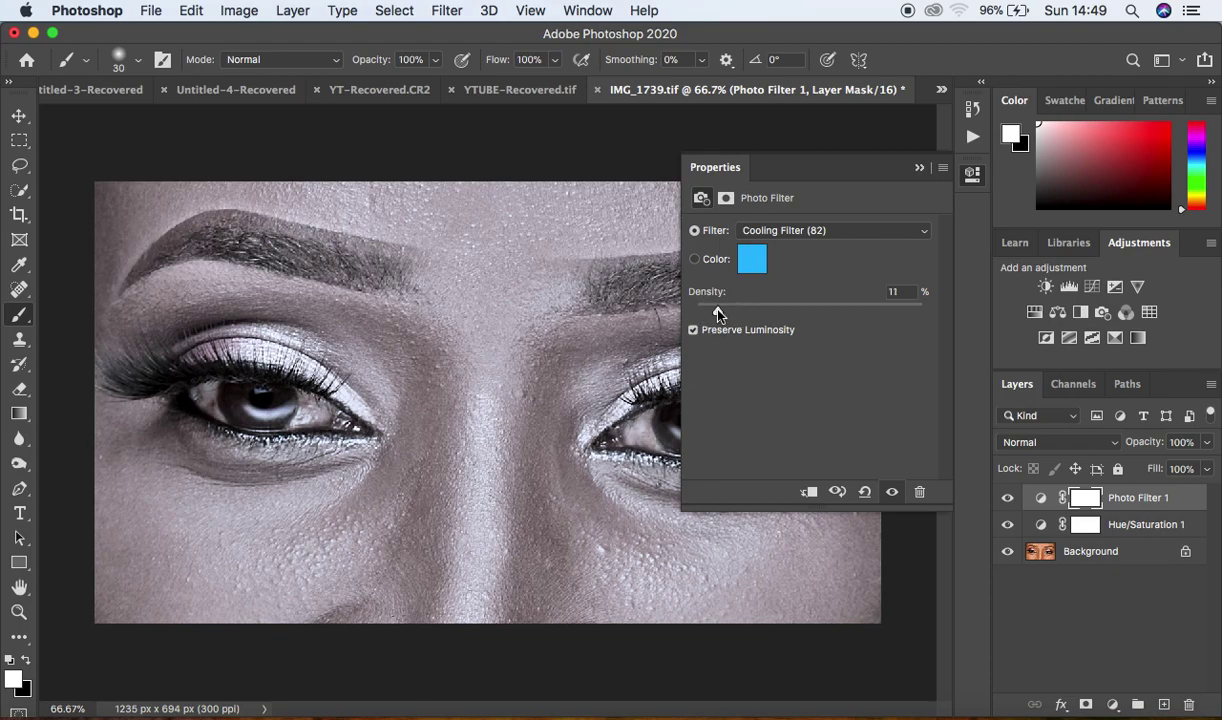
{"action": "left_click", "coordinate": [919, 170]}
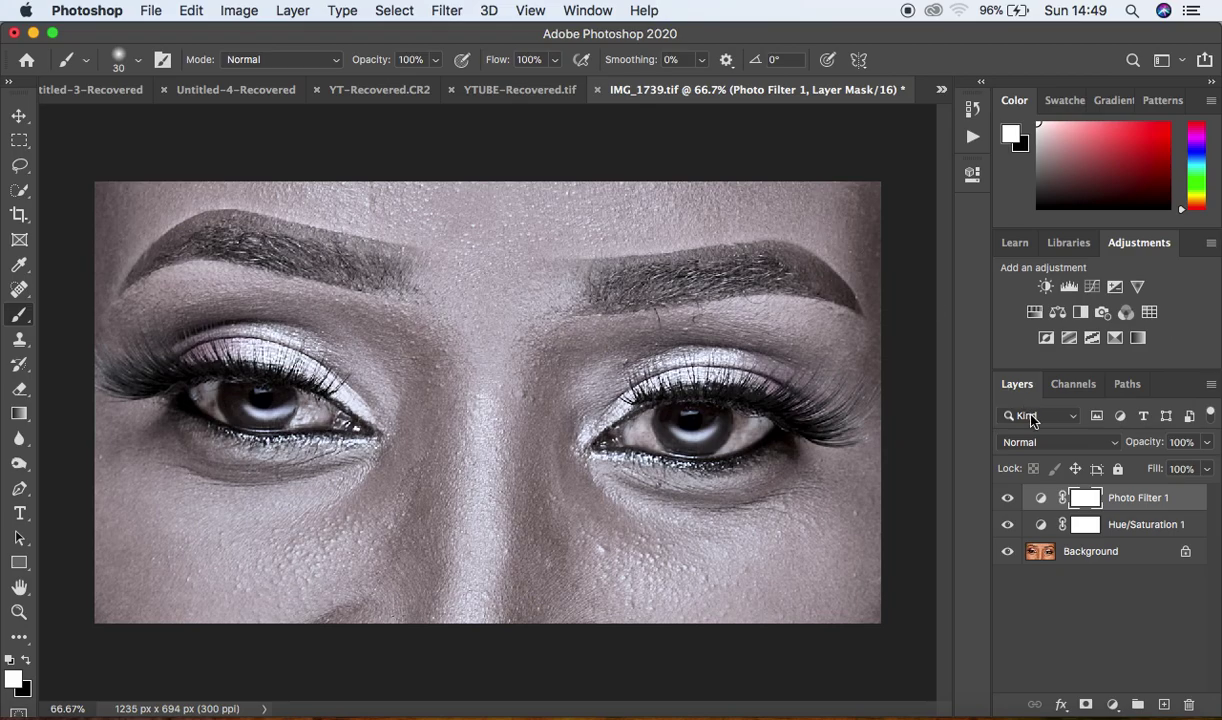
Group the Photo Filter and Hue/Saturation layers and name the group EYE WHITENING.
{"action": "left_click", "coordinate": [1196, 528]}
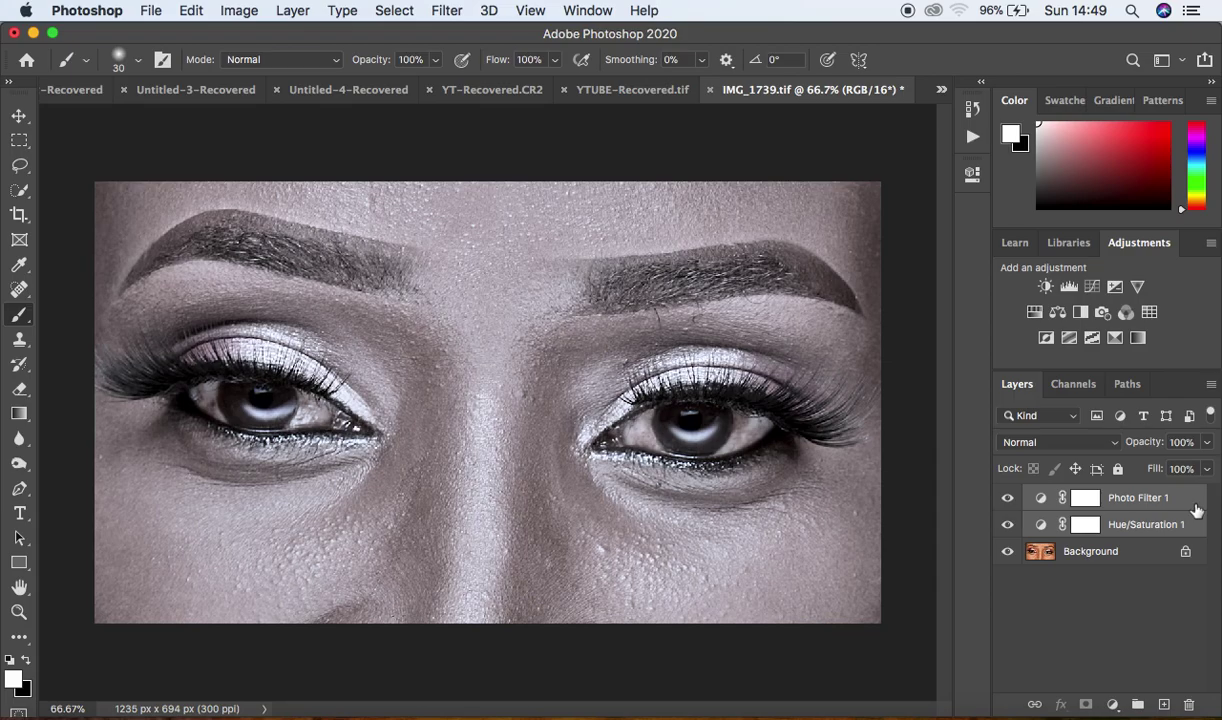
{"action": "key", "text": "super+g"}
{"action": "double_click", "coordinate": [1072, 496]}
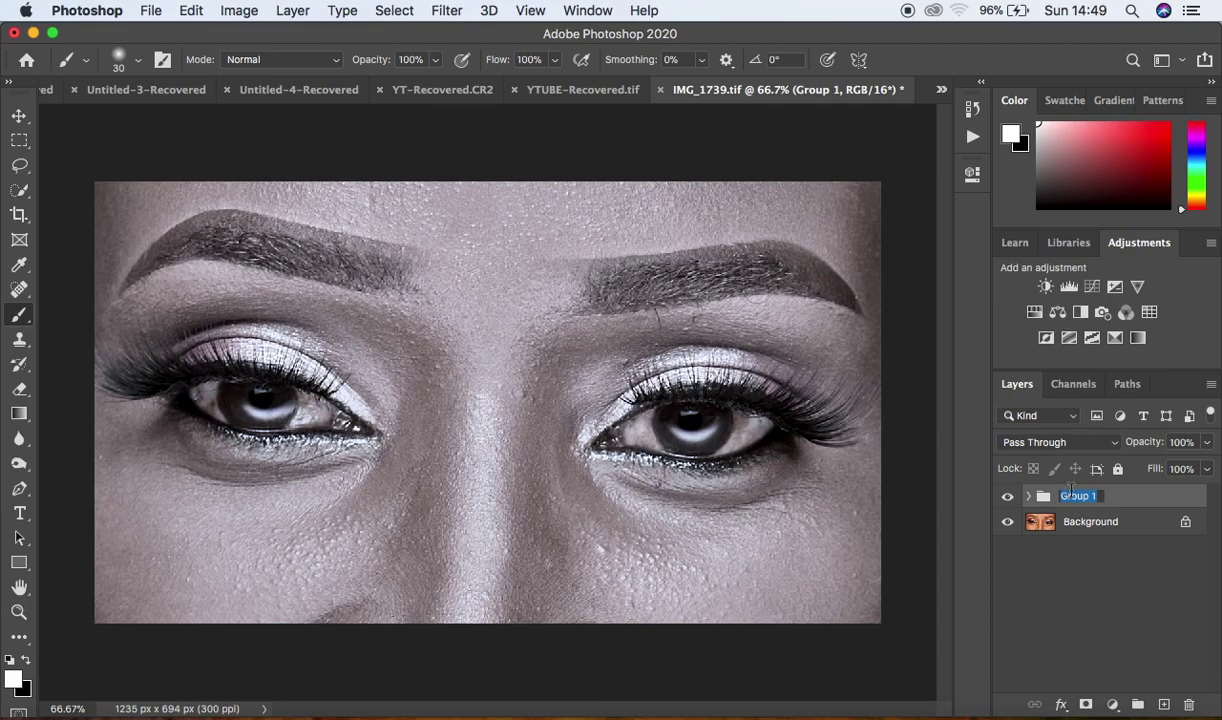
{"action": "type", "text": "EYE WHITENING"}
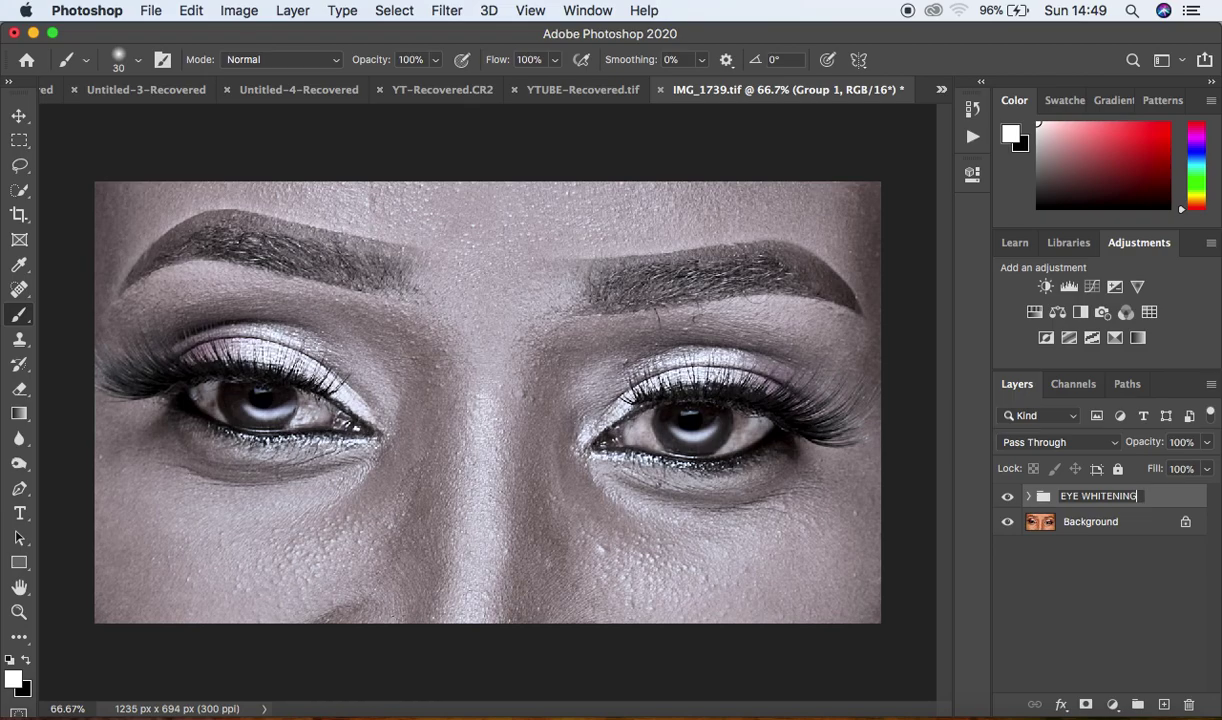
{"action": "key", "text": "Return"}
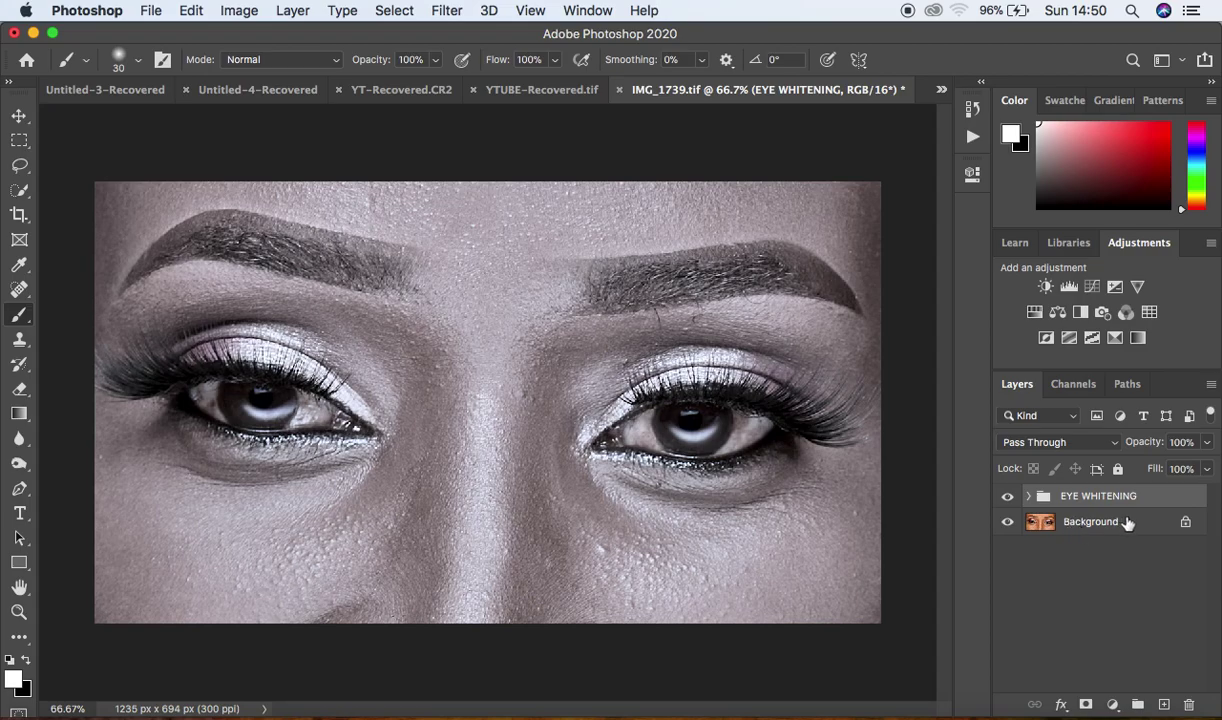
Add a black layer mask to the EYE WHITENING group and activate the Brush tool.
{"action": "left_click", "coordinate": [1086, 705], "text": "alt"}
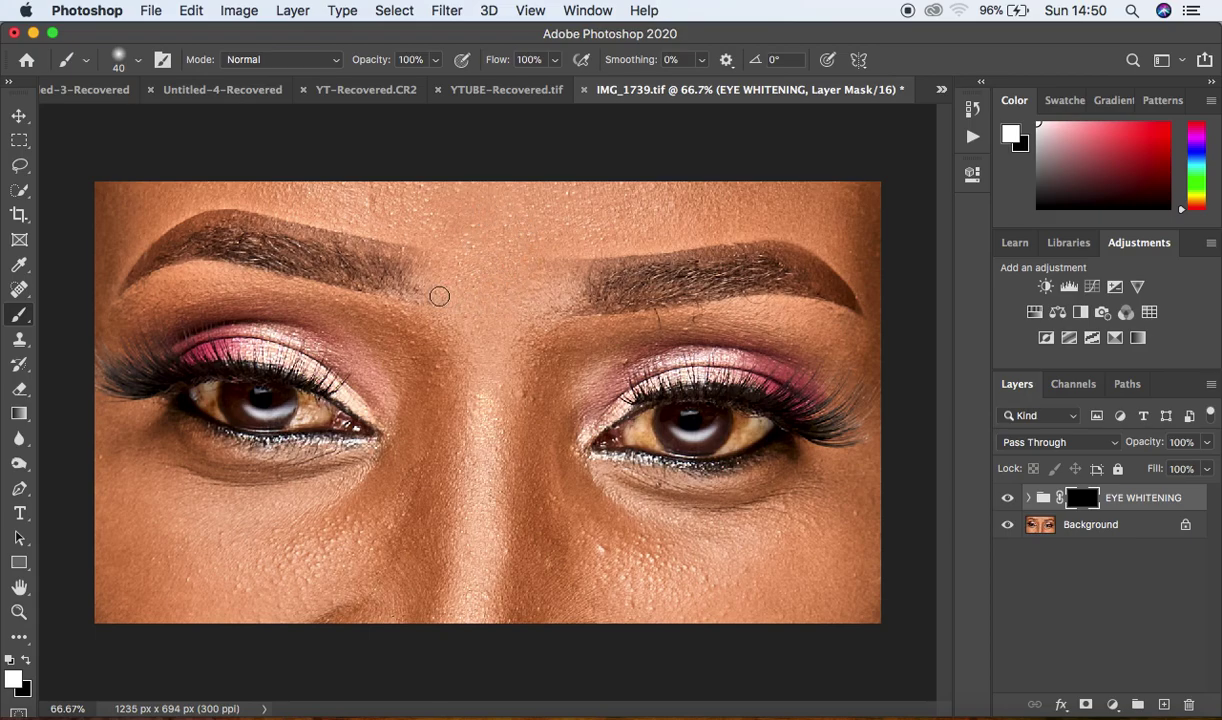
{"action": "right_click", "coordinate": [25, 322]}
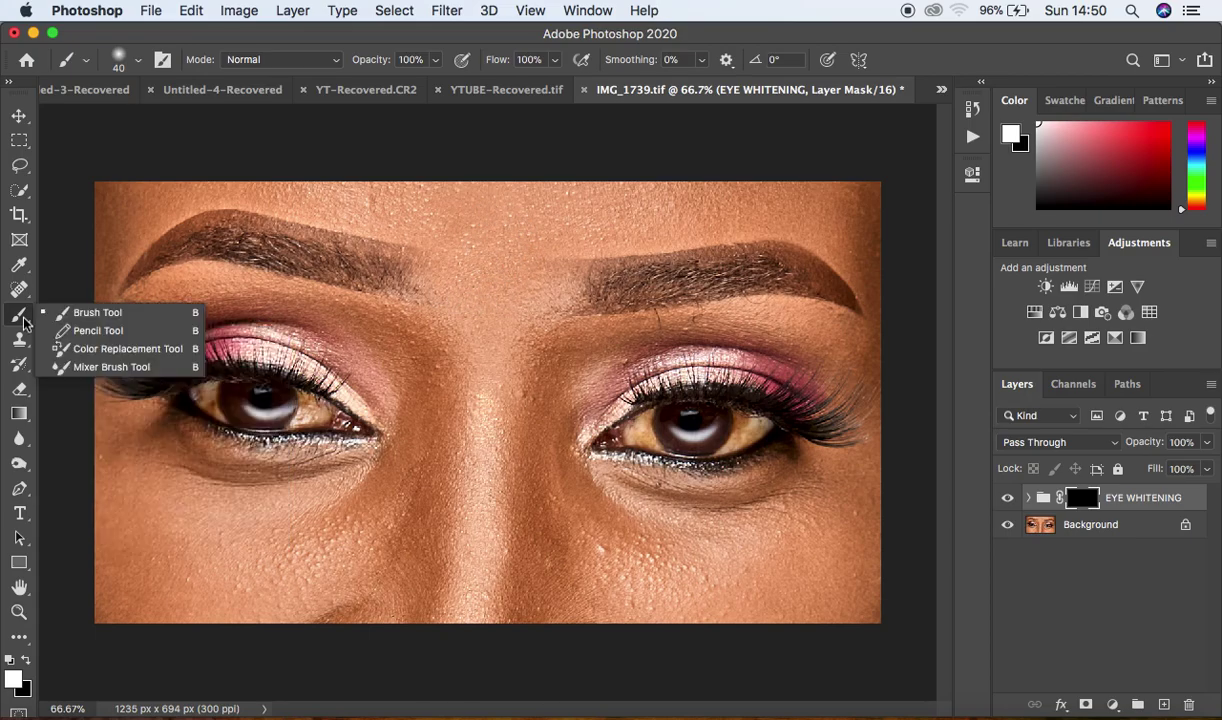
{"action": "left_click", "coordinate": [76, 314]}
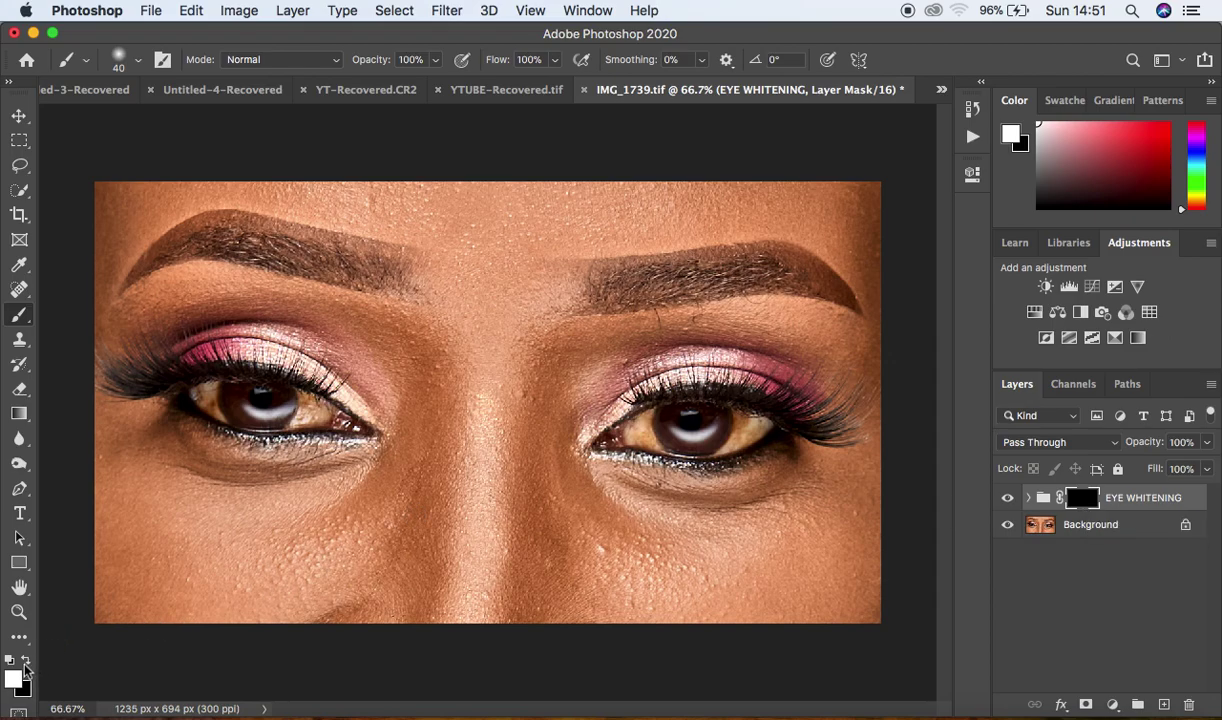
Paint white on the group mask over the outer white of the image's left eye, using an 8 px brush for its lower edge.
{"action": "key", "text": "super+1"}
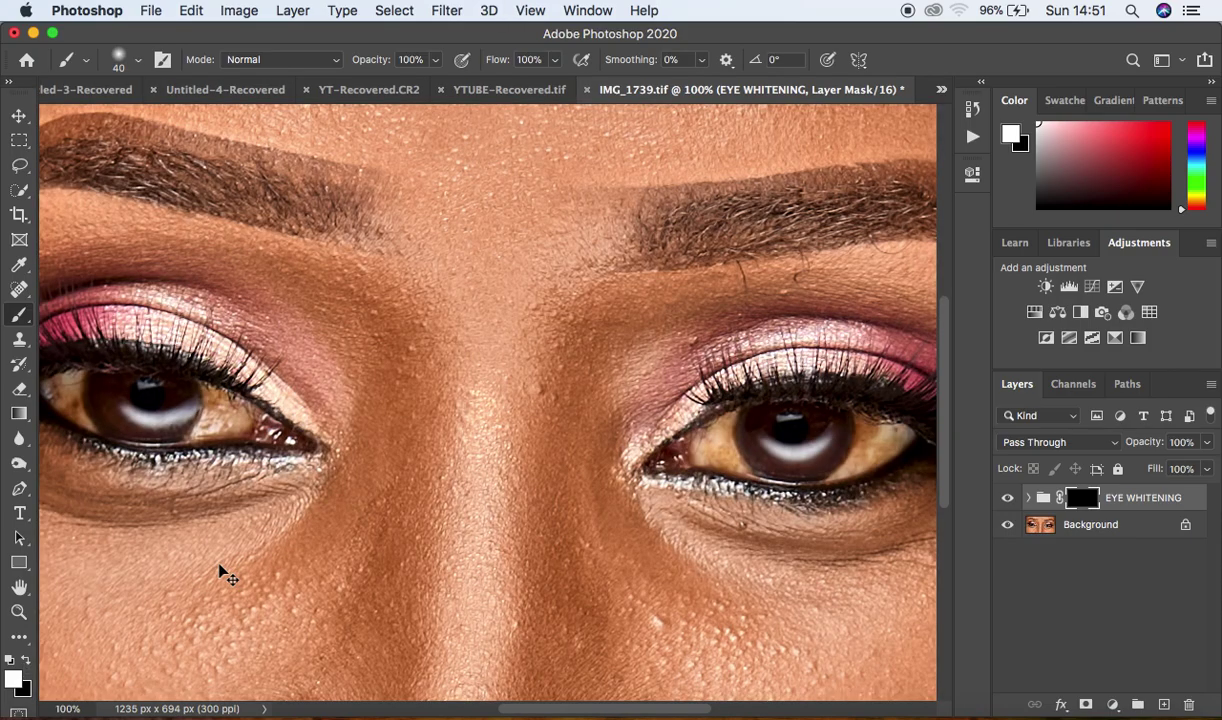
{"action": "left_click_drag", "start_coordinate": [232, 388], "coordinate": [392, 424]}
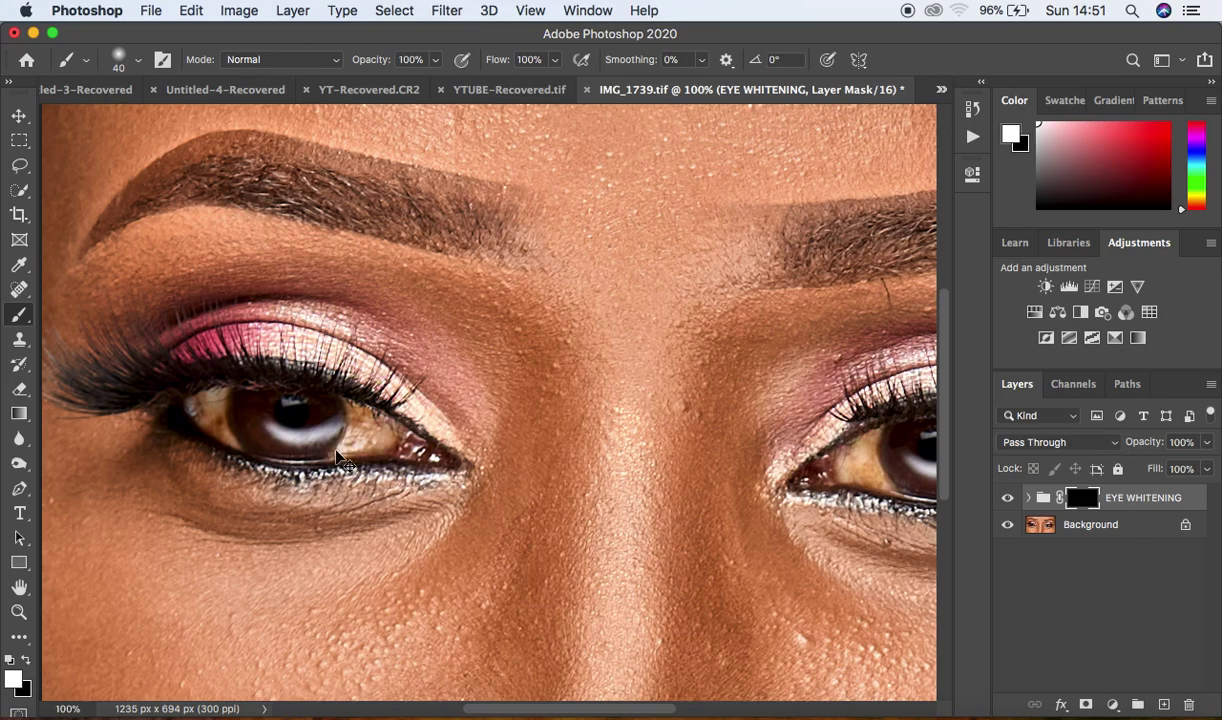
{"action": "key", "text": "super+plus"}
{"action": "left_click_drag", "start_coordinate": [349, 452], "coordinate": [590, 443]}
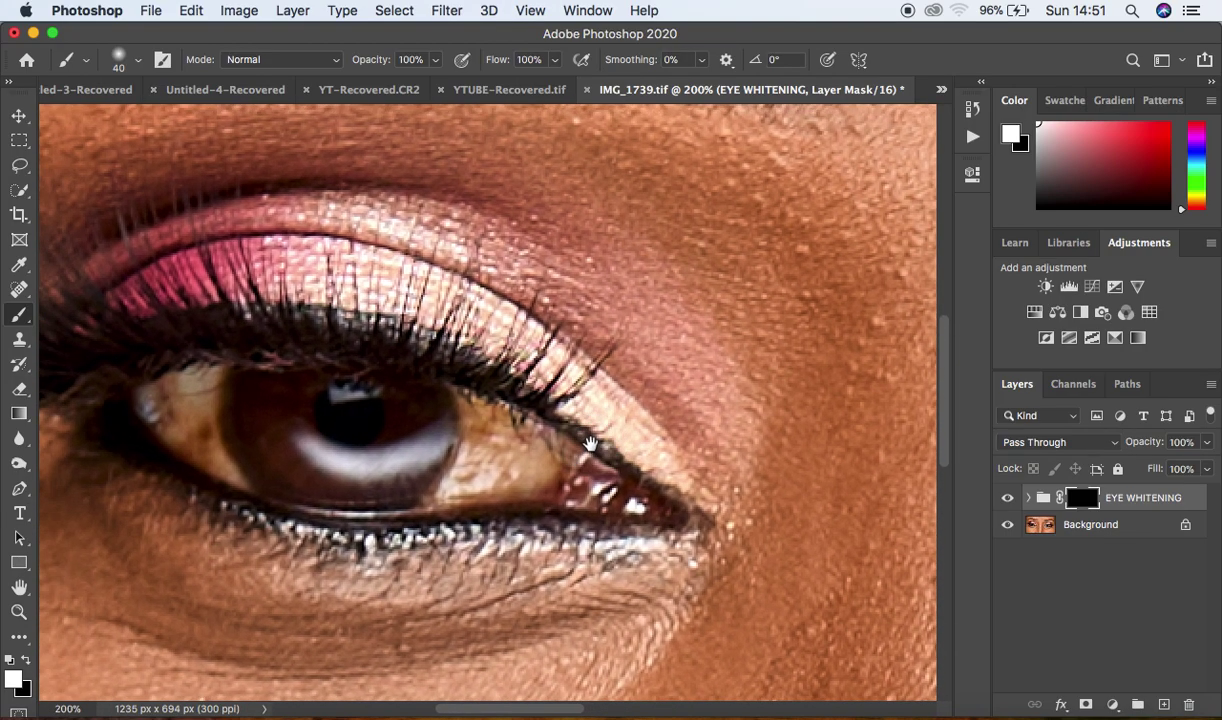
{"action": "left_click_drag", "start_coordinate": [590, 443], "coordinate": [644, 458]}
{"action": "key", "text": "bracketleft"}
{"action": "key", "text": "bracketleft"}
{"action": "key", "text": "bracketleft"}
{"action": "key", "text": "bracketright"}
{"action": "key", "text": "bracketright"}
{"action": "key", "text": "bracketright"}
{"action": "key", "text": "bracketright"}
{"action": "key", "text": "bracketleft"}
{"action": "mouse_move", "coordinate": [267, 400]}
{"action": "left_mouse_down"}
{"action": "mouse_move", "coordinate": [259, 455]}
{"action": "mouse_move", "coordinate": [289, 489]}
{"action": "mouse_move", "coordinate": [255, 469]}
{"action": "mouse_move", "coordinate": [242, 404]}
{"action": "mouse_move", "coordinate": [231, 442]}
{"action": "mouse_move", "coordinate": [244, 459]}
{"action": "mouse_move", "coordinate": [207, 437]}
{"action": "mouse_move", "coordinate": [269, 478]}
{"action": "mouse_move", "coordinate": [212, 423]}
{"action": "mouse_move", "coordinate": [259, 391]}
{"action": "mouse_move", "coordinate": [266, 461]}
{"action": "mouse_move", "coordinate": [257, 409]}
{"action": "mouse_move", "coordinate": [268, 392]}
{"action": "mouse_move", "coordinate": [194, 413]}
{"action": "mouse_move", "coordinate": [232, 436]}
{"action": "left_mouse_up"}
{"action": "key", "text": "bracketleft"}
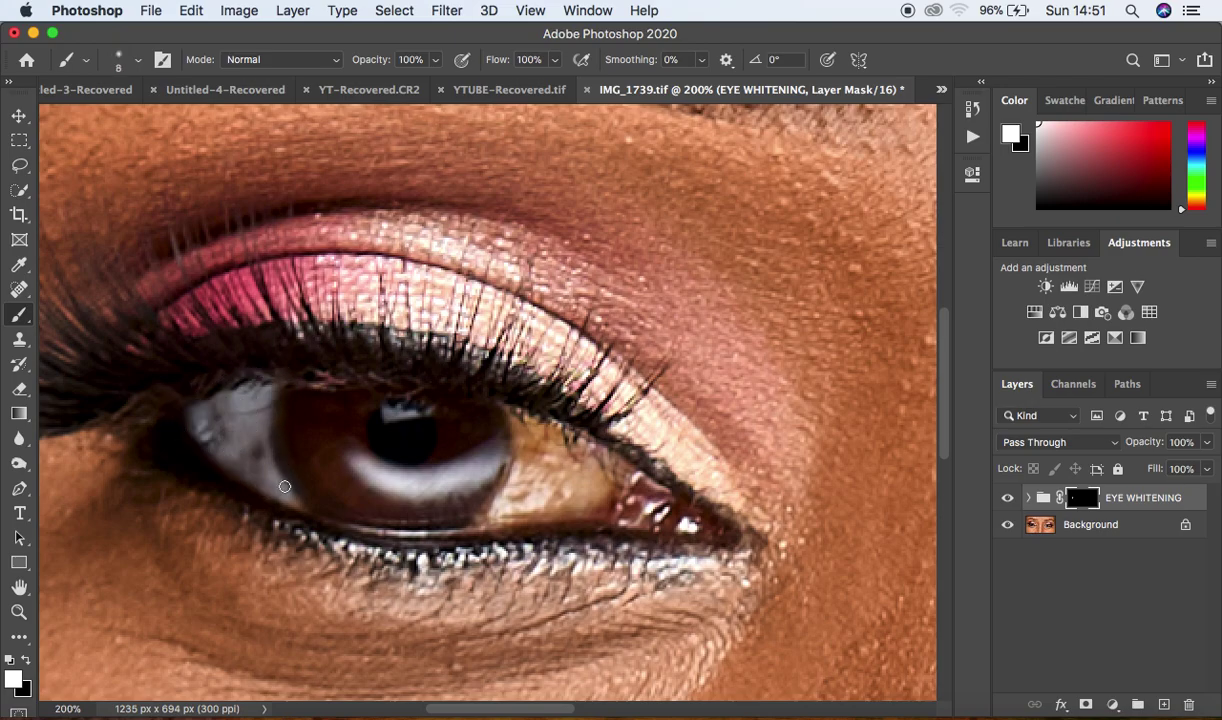
{"action": "mouse_move", "coordinate": [303, 509]}
{"action": "left_mouse_down"}
{"action": "mouse_move", "coordinate": [255, 468]}
{"action": "mouse_move", "coordinate": [212, 459]}
{"action": "mouse_move", "coordinate": [275, 498]}
{"action": "left_mouse_up"}
With a 20 px brush, paint the mask over the same eye's inner white and go over its outer white again.
{"action": "key", "text": "bracketright"}
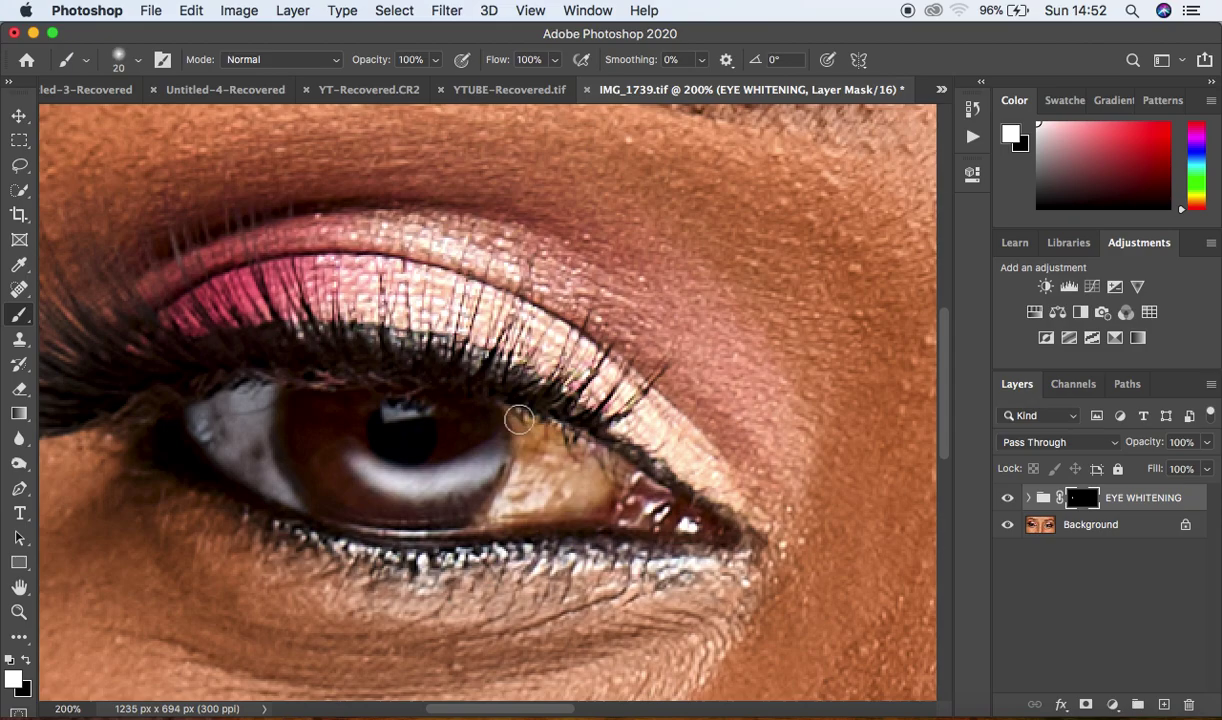
{"action": "mouse_move", "coordinate": [519, 421]}
{"action": "left_mouse_down"}
{"action": "mouse_move", "coordinate": [529, 452]}
{"action": "mouse_move", "coordinate": [501, 513]}
{"action": "mouse_move", "coordinate": [538, 483]}
{"action": "mouse_move", "coordinate": [514, 435]}
{"action": "mouse_move", "coordinate": [542, 430]}
{"action": "mouse_move", "coordinate": [590, 463]}
{"action": "mouse_move", "coordinate": [539, 488]}
{"action": "mouse_move", "coordinate": [556, 462]}
{"action": "mouse_move", "coordinate": [546, 441]}
{"action": "mouse_move", "coordinate": [570, 483]}
{"action": "mouse_move", "coordinate": [514, 505]}
{"action": "mouse_move", "coordinate": [581, 499]}
{"action": "mouse_move", "coordinate": [598, 468]}
{"action": "mouse_move", "coordinate": [550, 448]}
{"action": "mouse_move", "coordinate": [587, 457]}
{"action": "mouse_move", "coordinate": [601, 482]}
{"action": "mouse_move", "coordinate": [536, 506]}
{"action": "mouse_move", "coordinate": [579, 504]}
{"action": "mouse_move", "coordinate": [603, 472]}
{"action": "mouse_move", "coordinate": [549, 441]}
{"action": "mouse_move", "coordinate": [582, 486]}
{"action": "mouse_move", "coordinate": [502, 518]}
{"action": "mouse_move", "coordinate": [529, 436]}
{"action": "mouse_move", "coordinate": [508, 411]}
{"action": "mouse_move", "coordinate": [614, 475]}
{"action": "mouse_move", "coordinate": [476, 517]}
{"action": "mouse_move", "coordinate": [516, 498]}
{"action": "mouse_move", "coordinate": [534, 446]}
{"action": "mouse_move", "coordinate": [516, 426]}
{"action": "mouse_move", "coordinate": [600, 477]}
{"action": "left_mouse_up"}
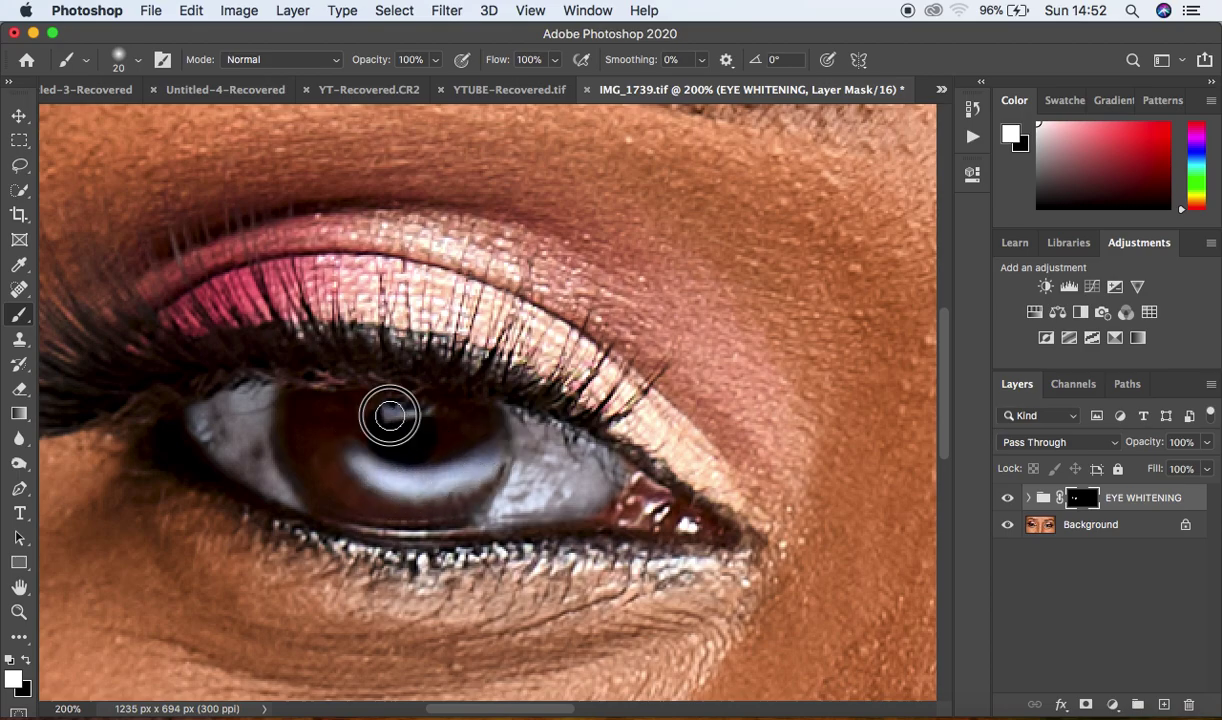
{"action": "mouse_move", "coordinate": [273, 442]}
{"action": "left_mouse_down"}
{"action": "mouse_move", "coordinate": [251, 450]}
{"action": "mouse_move", "coordinate": [285, 494]}
{"action": "mouse_move", "coordinate": [218, 415]}
{"action": "mouse_move", "coordinate": [229, 384]}
{"action": "left_mouse_up"}
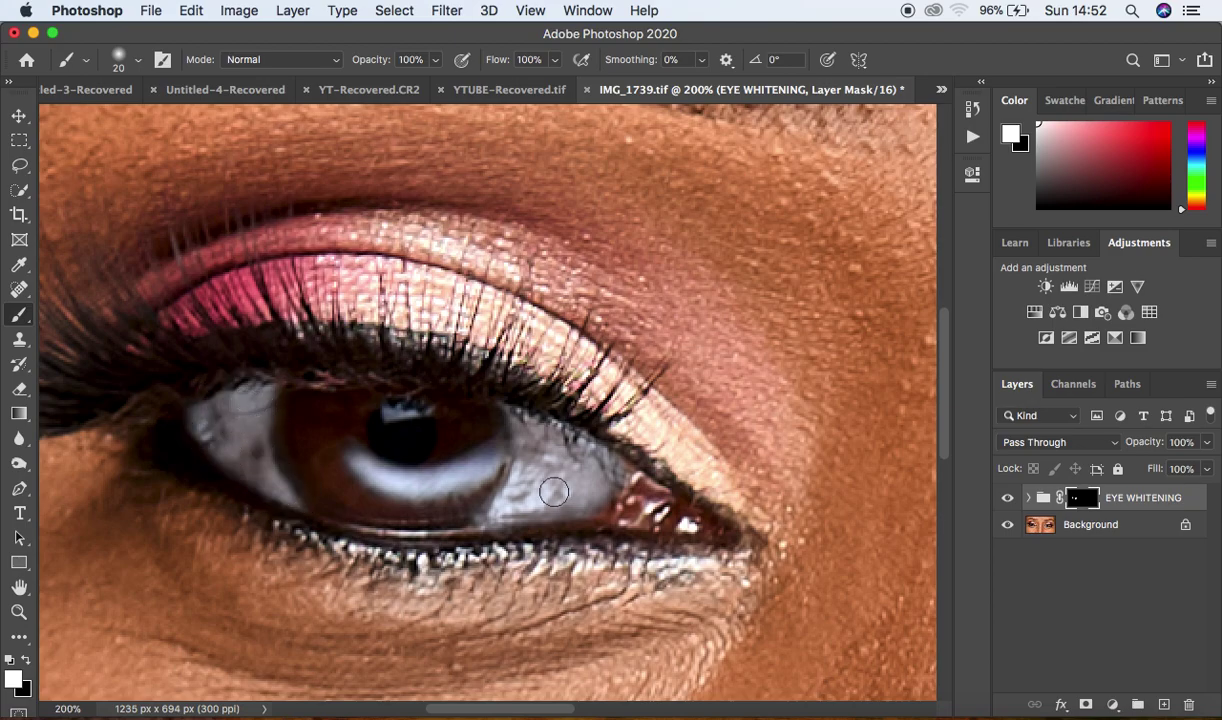
Touch up the white mask strokes on the upper parts of the image's left eye's inner and outer whites.
{"action": "left_click_drag", "start_coordinate": [539, 447], "coordinate": [529, 423]}
{"action": "mouse_move", "coordinate": [240, 440]}
{"action": "left_mouse_down"}
{"action": "mouse_move", "coordinate": [213, 426]}
{"action": "mouse_move", "coordinate": [272, 484]}
{"action": "mouse_move", "coordinate": [212, 416]}
{"action": "mouse_move", "coordinate": [254, 393]}
{"action": "left_mouse_up"}
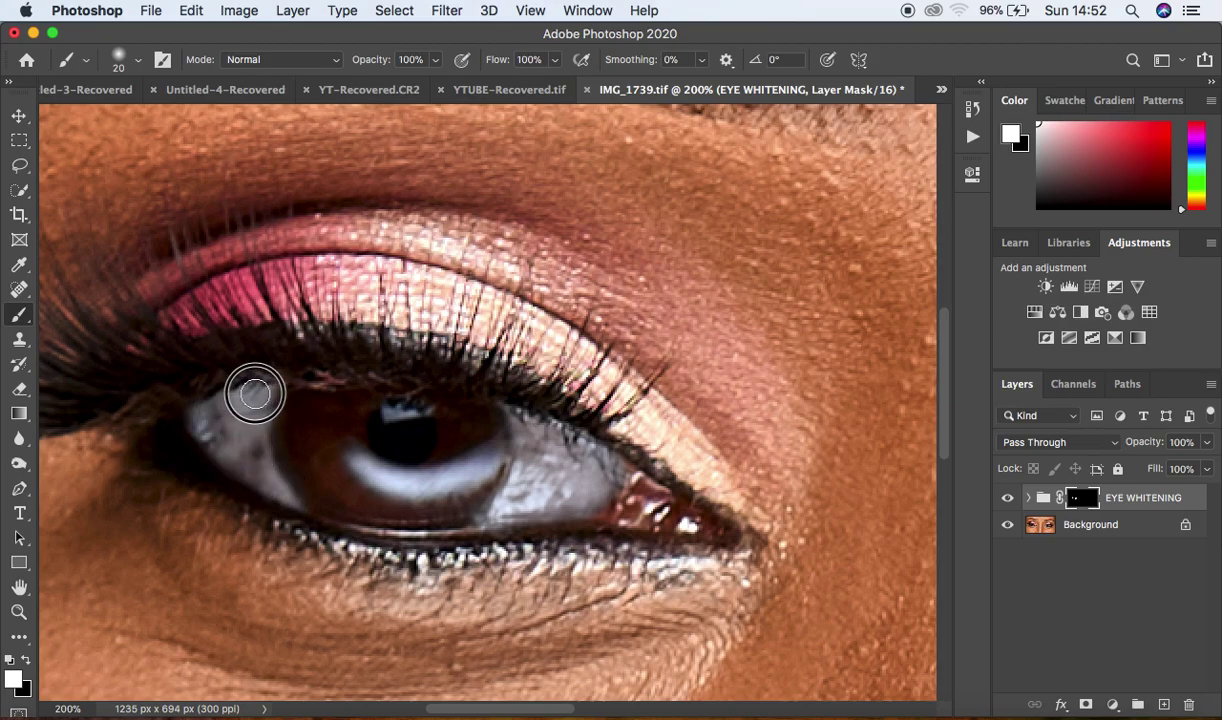
Paint white on the EYE WHITENING group mask over the outer and inner whites of the image's right eye, using a 20 px brush.
{"action": "left_click_drag", "start_coordinate": [788, 376], "coordinate": [177, 292]}
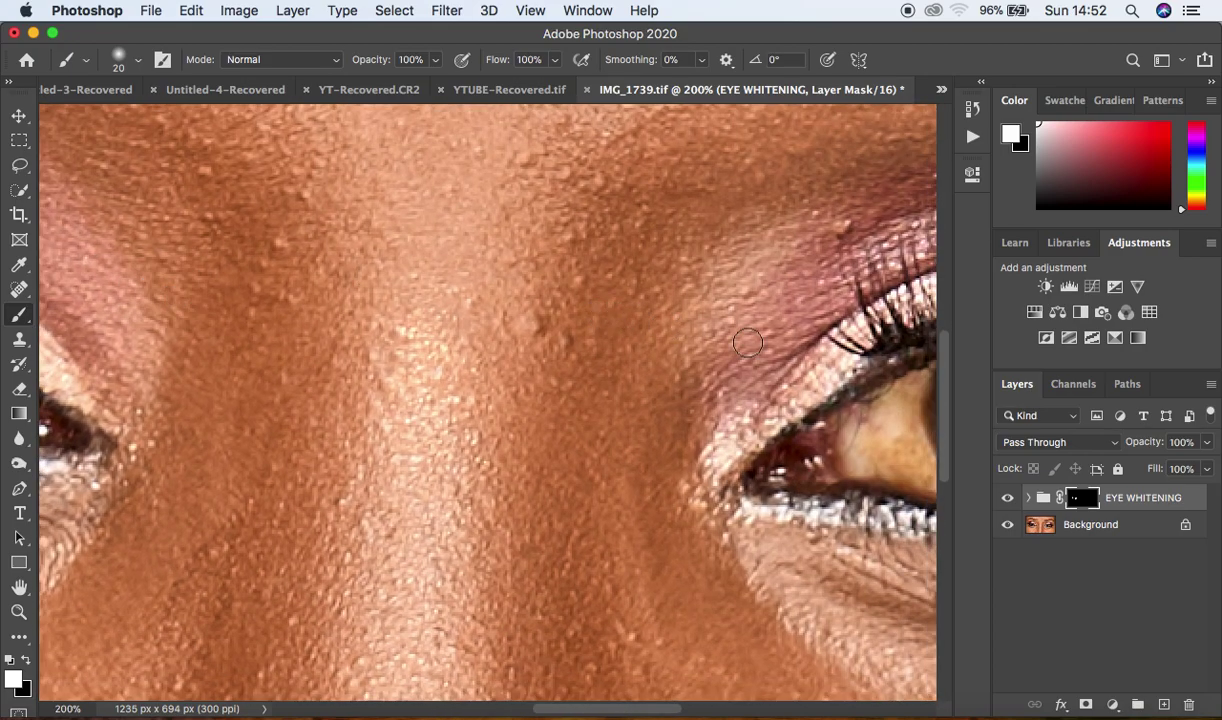
{"action": "left_click_drag", "start_coordinate": [779, 352], "coordinate": [341, 363]}
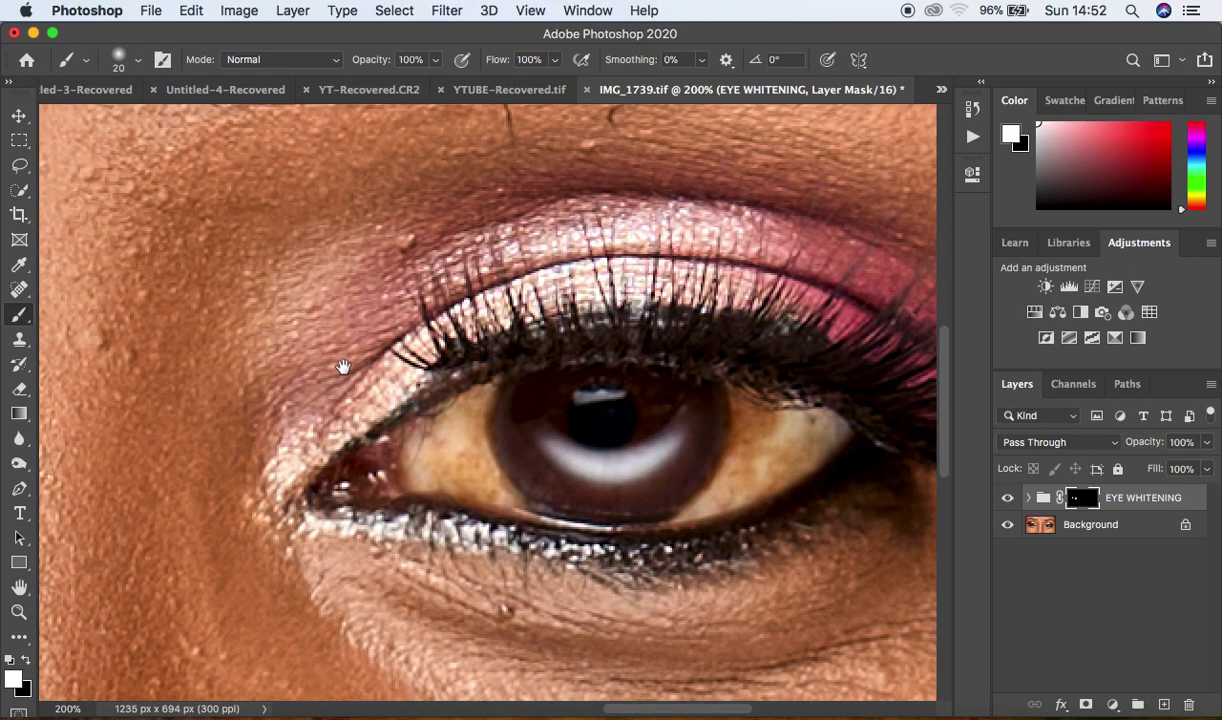
{"action": "key", "text": "bracketright"}
{"action": "key", "text": "bracketright"}
{"action": "mouse_move", "coordinate": [740, 401]}
{"action": "left_mouse_down"}
{"action": "mouse_move", "coordinate": [734, 471]}
{"action": "mouse_move", "coordinate": [706, 494]}
{"action": "mouse_move", "coordinate": [742, 453]}
{"action": "mouse_move", "coordinate": [740, 382]}
{"action": "mouse_move", "coordinate": [820, 428]}
{"action": "left_mouse_up"}
{"action": "key", "text": "bracketleft"}
{"action": "key", "text": "bracketleft"}
{"action": "mouse_move", "coordinate": [790, 447]}
{"action": "left_mouse_down"}
{"action": "mouse_move", "coordinate": [769, 404]}
{"action": "mouse_move", "coordinate": [815, 423]}
{"action": "mouse_move", "coordinate": [812, 452]}
{"action": "mouse_move", "coordinate": [756, 484]}
{"action": "mouse_move", "coordinate": [811, 436]}
{"action": "mouse_move", "coordinate": [765, 445]}
{"action": "mouse_move", "coordinate": [798, 428]}
{"action": "mouse_move", "coordinate": [748, 451]}
{"action": "mouse_move", "coordinate": [783, 417]}
{"action": "mouse_move", "coordinate": [748, 411]}
{"action": "mouse_move", "coordinate": [803, 410]}
{"action": "mouse_move", "coordinate": [835, 441]}
{"action": "mouse_move", "coordinate": [772, 482]}
{"action": "mouse_move", "coordinate": [679, 515]}
{"action": "mouse_move", "coordinate": [746, 457]}
{"action": "mouse_move", "coordinate": [736, 394]}
{"action": "mouse_move", "coordinate": [762, 393]}
{"action": "mouse_move", "coordinate": [825, 432]}
{"action": "mouse_move", "coordinate": [763, 479]}
{"action": "left_mouse_up"}
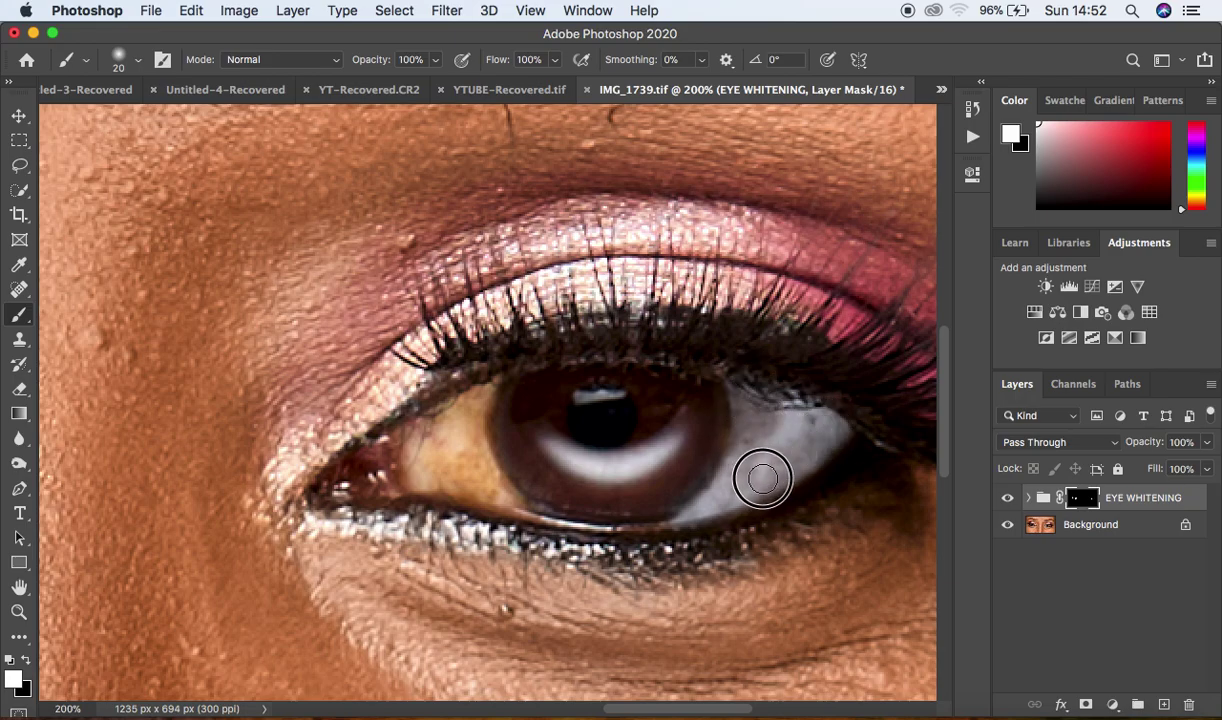
{"action": "mouse_move", "coordinate": [502, 445]}
{"action": "left_mouse_down"}
{"action": "mouse_move", "coordinate": [480, 395]}
{"action": "mouse_move", "coordinate": [481, 468]}
{"action": "mouse_move", "coordinate": [524, 502]}
{"action": "mouse_move", "coordinate": [447, 468]}
{"action": "mouse_move", "coordinate": [469, 400]}
{"action": "mouse_move", "coordinate": [483, 397]}
{"action": "mouse_move", "coordinate": [423, 434]}
{"action": "mouse_move", "coordinate": [426, 460]}
{"action": "mouse_move", "coordinate": [455, 481]}
{"action": "mouse_move", "coordinate": [420, 475]}
{"action": "mouse_move", "coordinate": [415, 442]}
{"action": "mouse_move", "coordinate": [491, 383]}
{"action": "mouse_move", "coordinate": [467, 423]}
{"action": "mouse_move", "coordinate": [481, 478]}
{"action": "mouse_move", "coordinate": [508, 488]}
{"action": "mouse_move", "coordinate": [474, 439]}
{"action": "mouse_move", "coordinate": [496, 495]}
{"action": "mouse_move", "coordinate": [451, 481]}
{"action": "mouse_move", "coordinate": [541, 512]}
{"action": "left_mouse_up"}
With an 8 px brush, paint the mask along the same eye's lower rim, and correct the area beneath the iris in black.
{"action": "key", "text": "bracketleft"}
{"action": "key", "text": "bracketleft"}
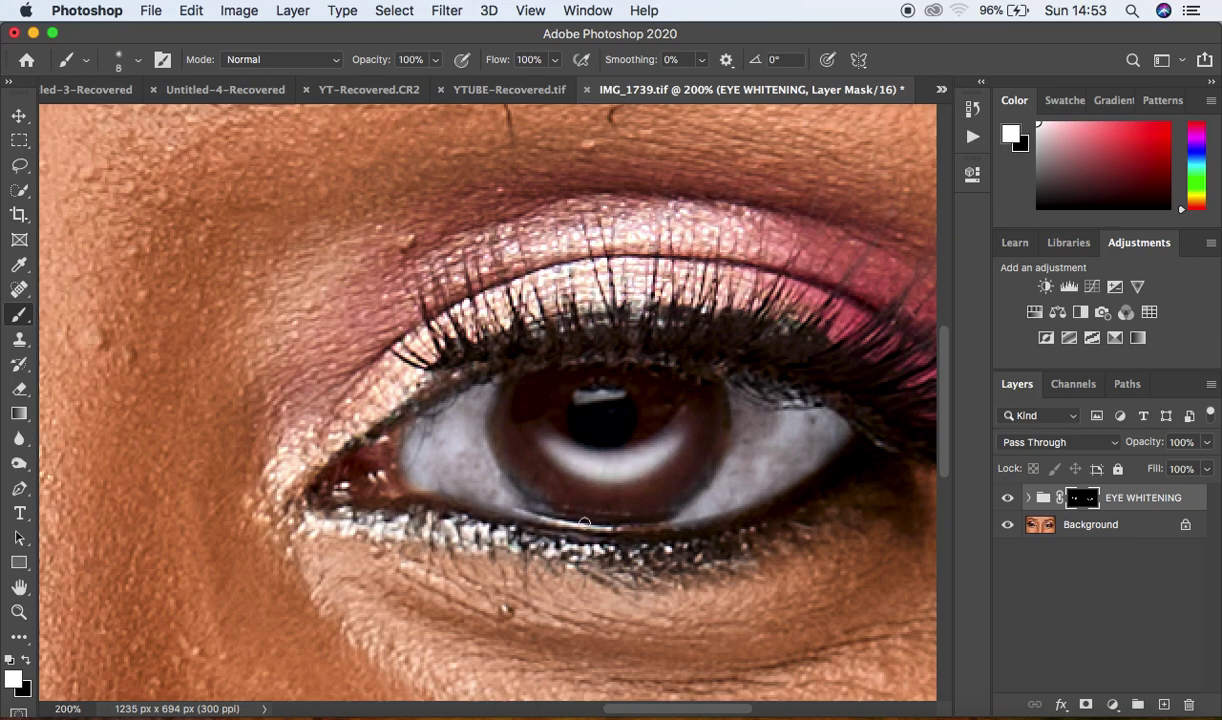
{"action": "left_click_drag", "start_coordinate": [685, 516], "coordinate": [630, 526]}
{"action": "left_click", "coordinate": [27, 661]}
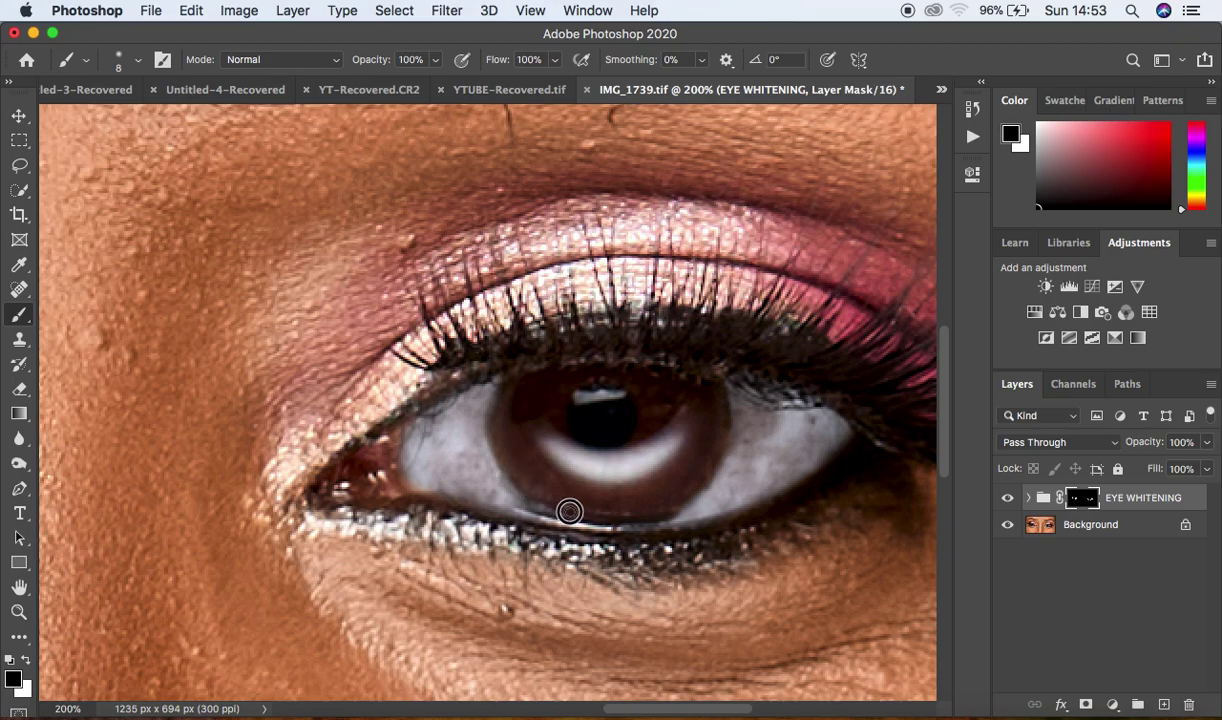
Compare both eyes before and after by toggling the visibility of the EYE WHITENING group.
{"action": "key", "text": "super+minus"}
{"action": "key", "text": "super+minus"}
{"action": "key", "text": "super+minus"}
{"action": "key", "text": "super+equal"}
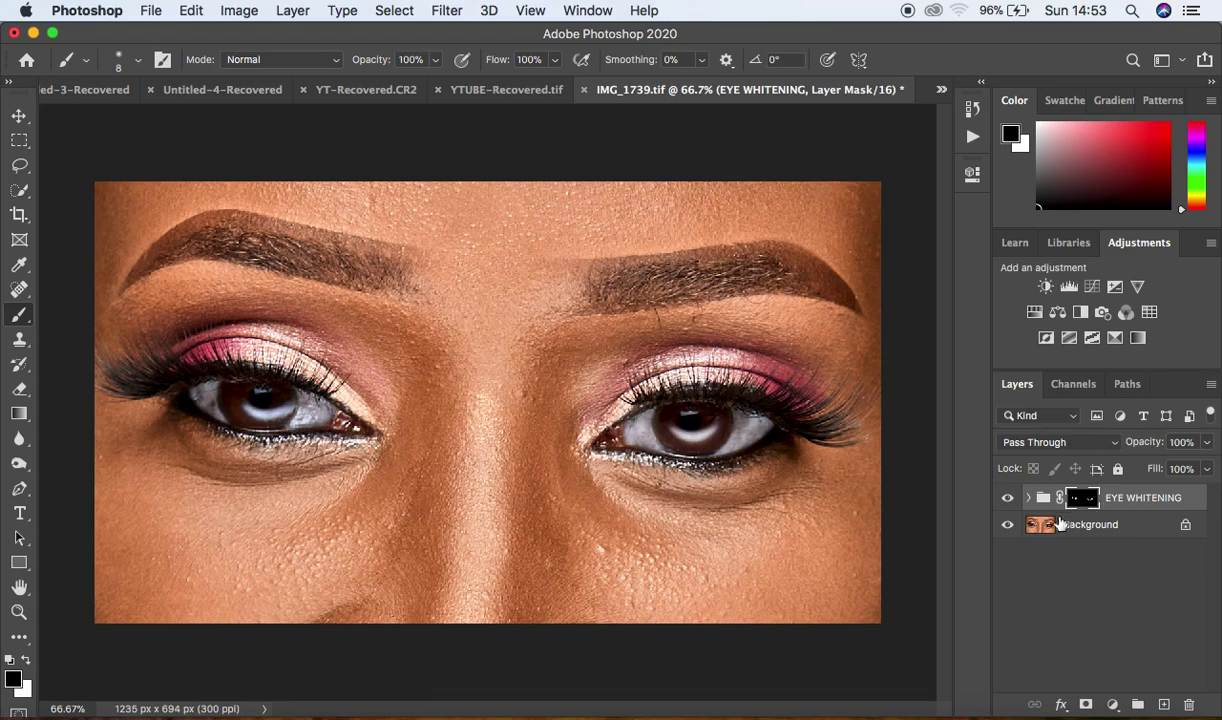
{"action": "left_click", "coordinate": [1008, 498]}
{"action": "left_click", "coordinate": [1008, 498]}
{"action": "left_click", "coordinate": [1008, 498]}
{"action": "left_click", "coordinate": [1008, 498]}
{"action": "left_click", "coordinate": [1008, 498]}
{"action": "left_click", "coordinate": [1008, 498]}
Try a lower opacity on the EYE WHITENING group and return it to 100%.
{"action": "left_click", "coordinate": [1207, 442]}
{"action": "left_click_drag", "start_coordinate": [1204, 465], "coordinate": [1187, 469]}
{"action": "left_click_drag", "start_coordinate": [1187, 468], "coordinate": [1217, 465]}
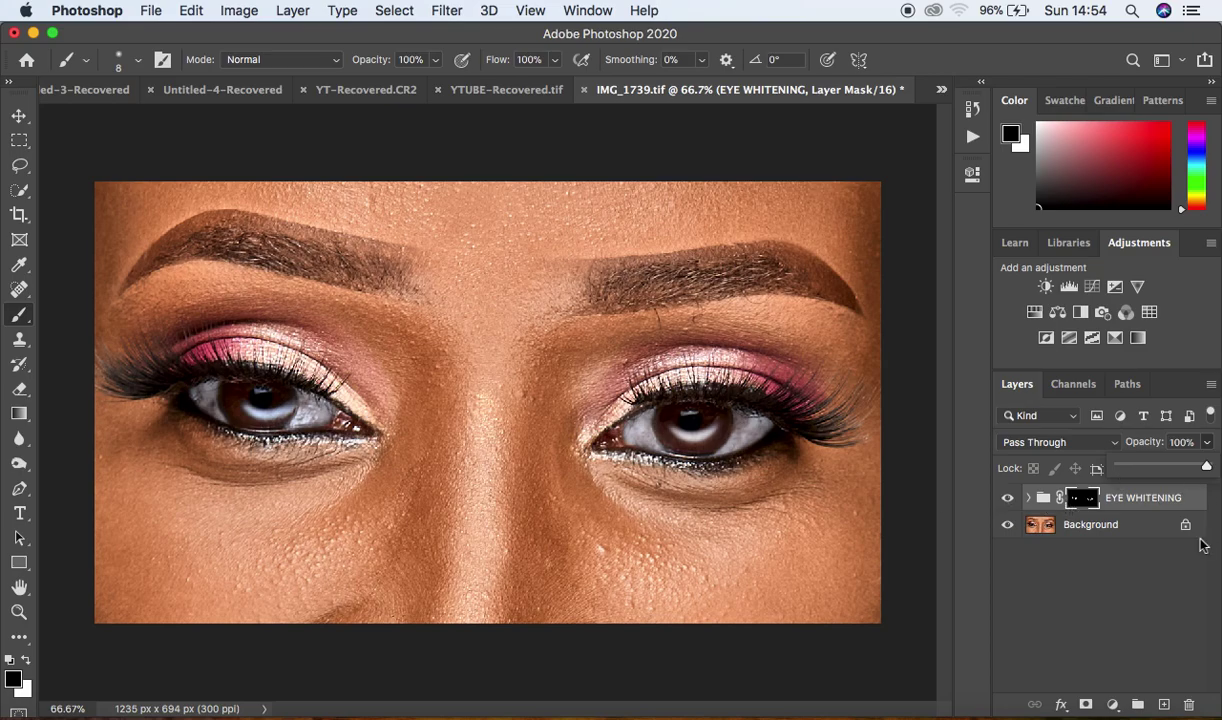
{"action": "left_click", "coordinate": [1155, 622]}
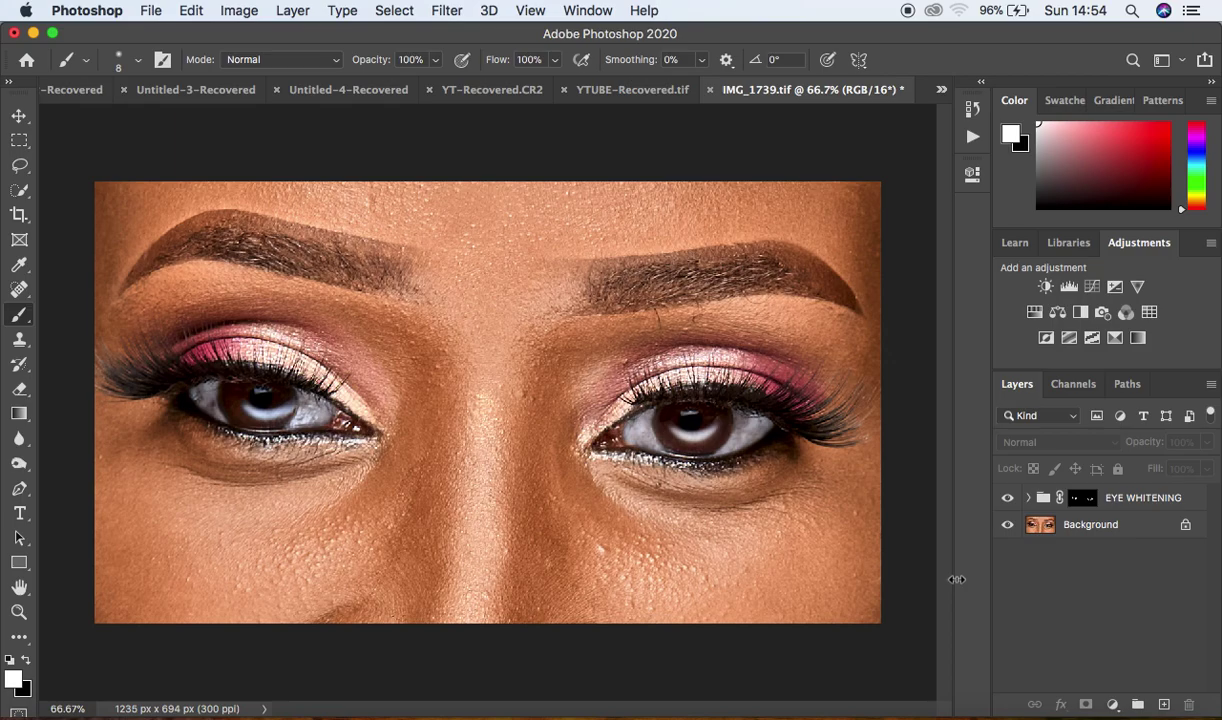
Stamp all visible layers into a new top layer, and set the Spot Healing Brush to 6 px for the image's left eye.
{"action": "key", "text": "super+alt+shift+e"}
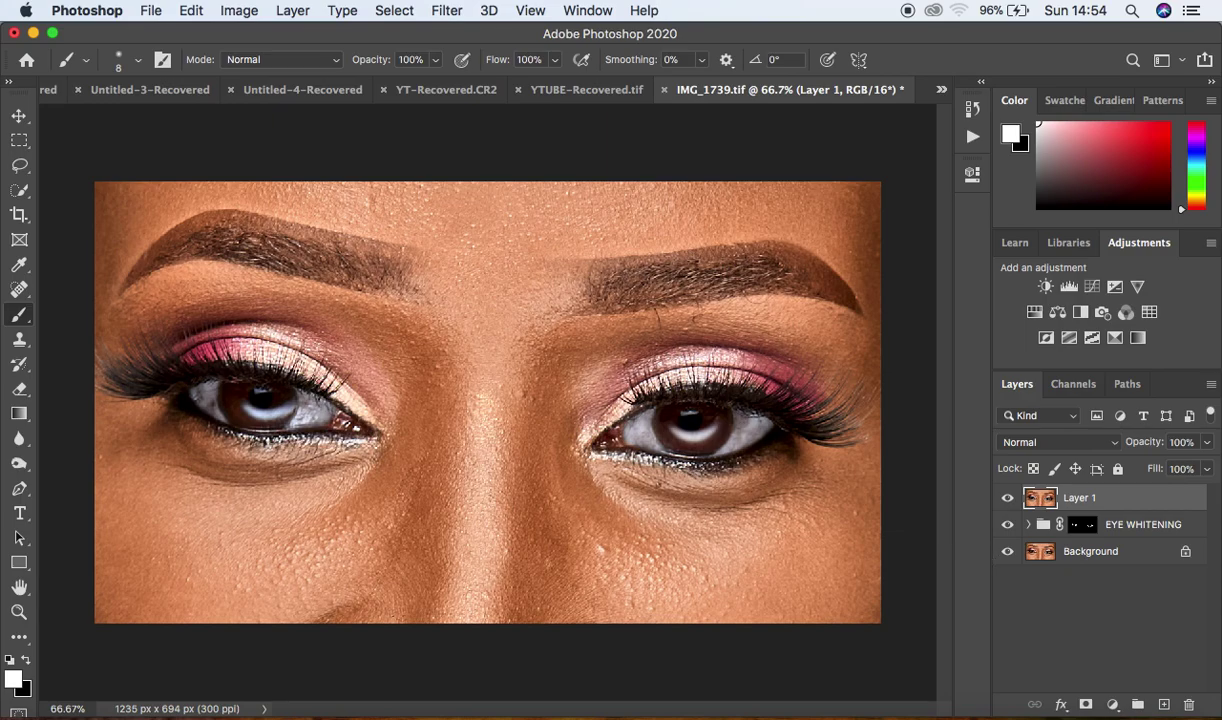
{"action": "left_click", "coordinate": [19, 289]}
{"action": "scroll", "coordinate": [350, 455], "scroll_direction": "up", "scroll_amount": 4}
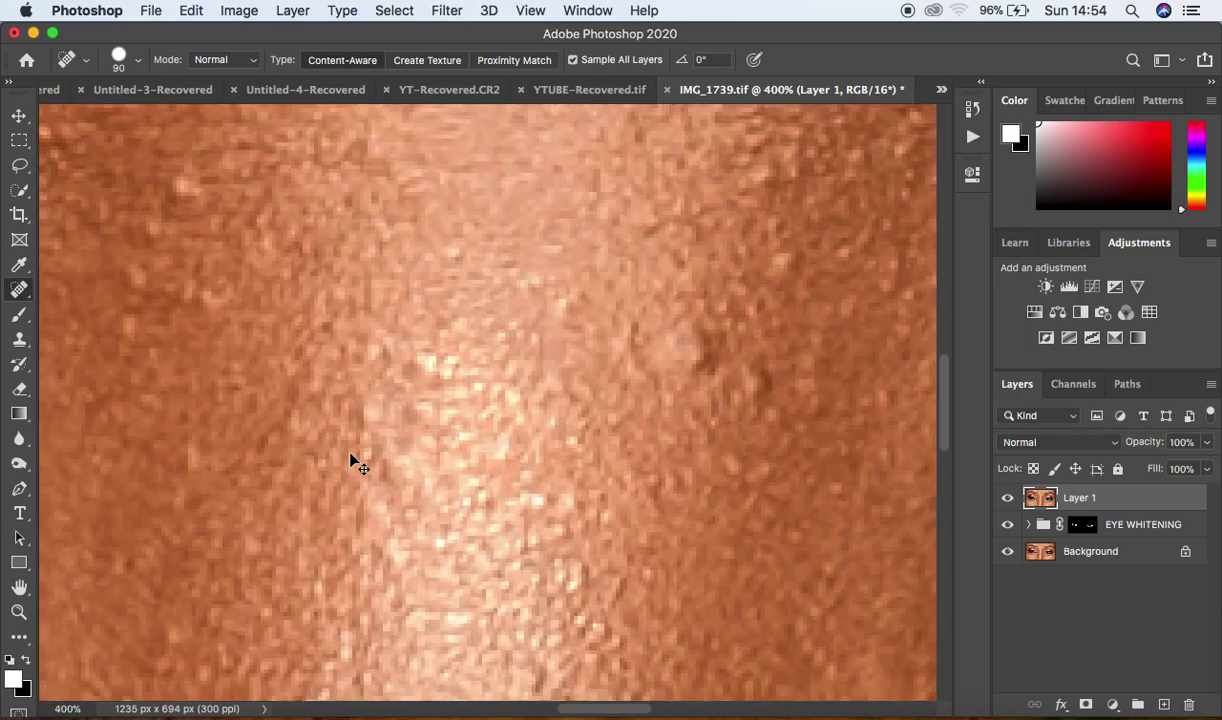
{"action": "left_click_drag", "start_coordinate": [350, 453], "coordinate": [928, 440]}
{"action": "left_click_drag", "start_coordinate": [366, 387], "coordinate": [847, 375]}
{"action": "left_click_drag", "start_coordinate": [338, 357], "coordinate": [600, 369]}
{"action": "key", "text": "bracketleft"}
{"action": "key", "text": "bracketleft"}
{"action": "key", "text": "bracketleft"}
{"action": "key", "text": "bracketleft"}
{"action": "key", "text": "bracketleft"}
{"action": "key", "text": "bracketleft"}
{"action": "key", "text": "bracketleft"}
{"action": "key", "text": "bracketleft"}
{"action": "key", "text": "bracketleft"}
{"action": "key", "text": "bracketleft"}
{"action": "key", "text": "bracketleft"}
{"action": "key", "text": "bracketleft"}
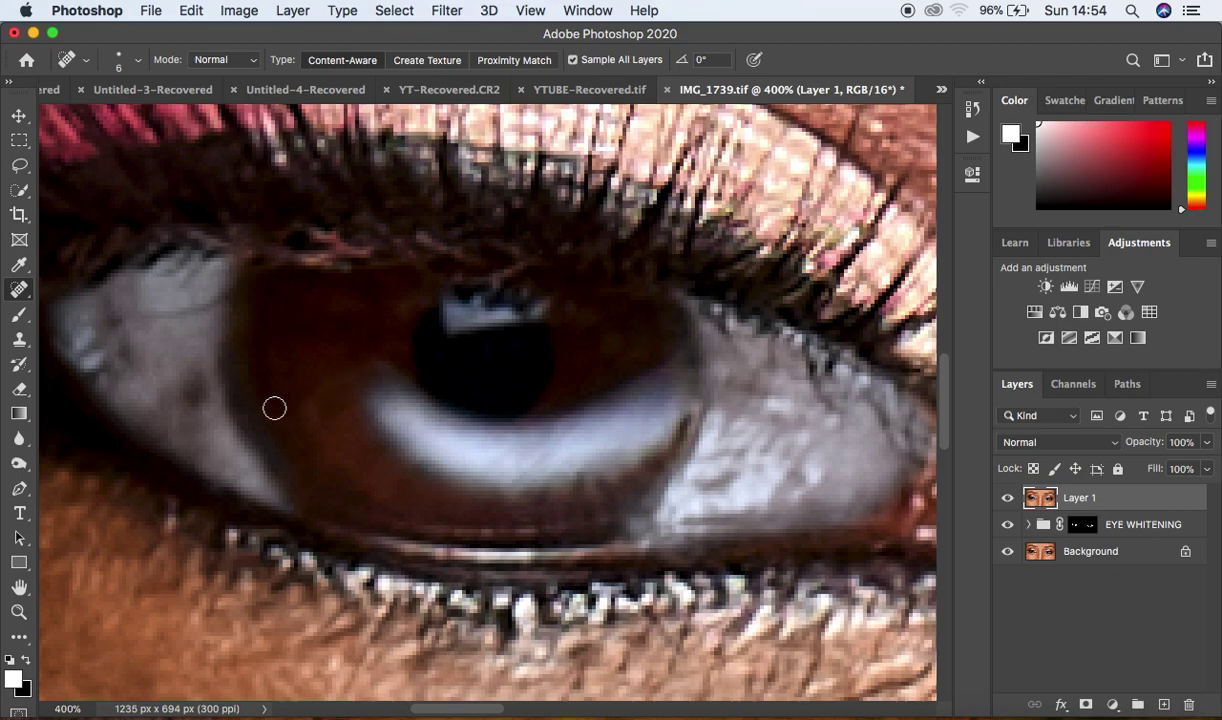
Heal the dark spots in the middle of the left eye's outer white on the stamped layer.
{"action": "left_click", "coordinate": [198, 388]}
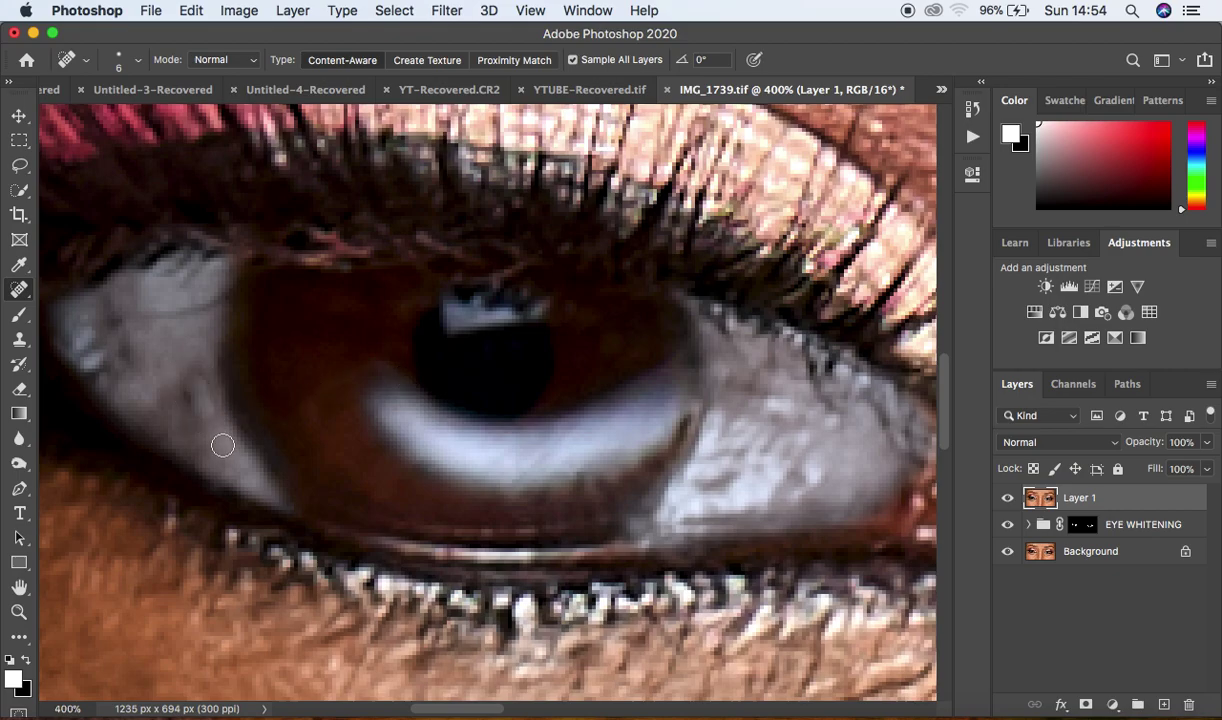
{"action": "left_click", "coordinate": [179, 382]}
{"action": "left_click", "coordinate": [194, 359]}
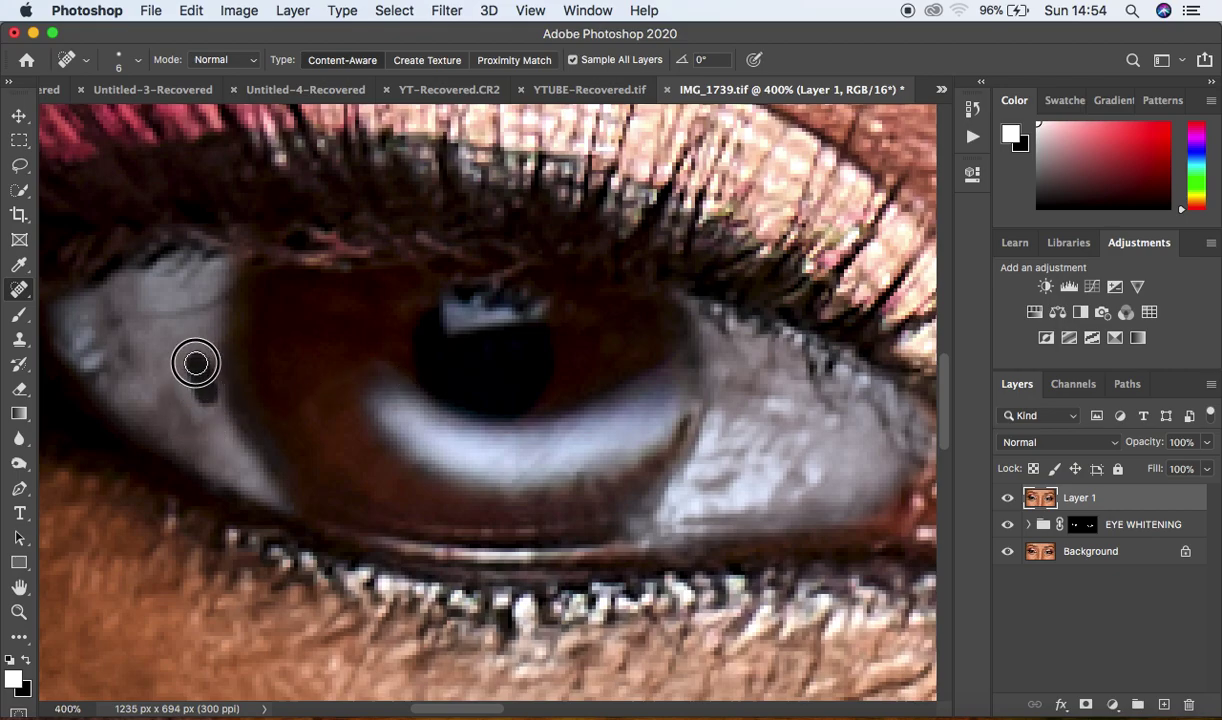
{"action": "left_click", "coordinate": [180, 395]}
{"action": "left_click", "coordinate": [170, 375]}
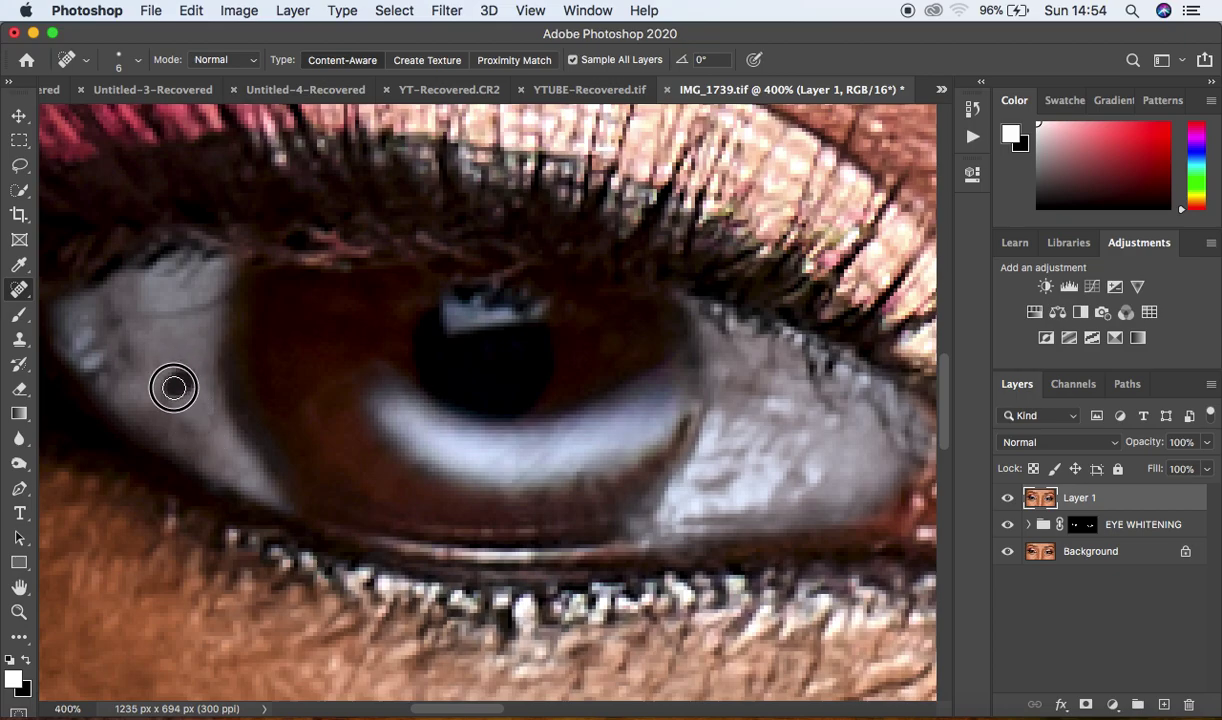
{"action": "left_click", "coordinate": [199, 395]}
{"action": "left_click", "coordinate": [164, 396]}
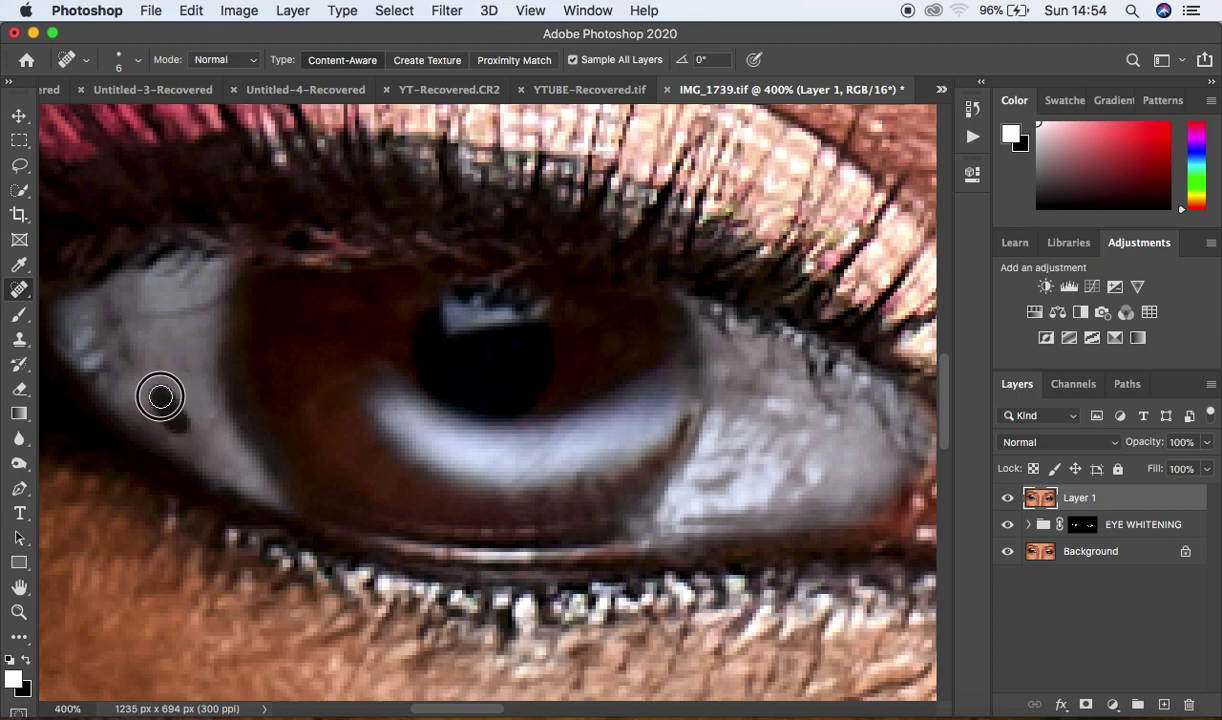
{"action": "left_click", "coordinate": [176, 340]}
{"action": "left_click", "coordinate": [122, 335]}
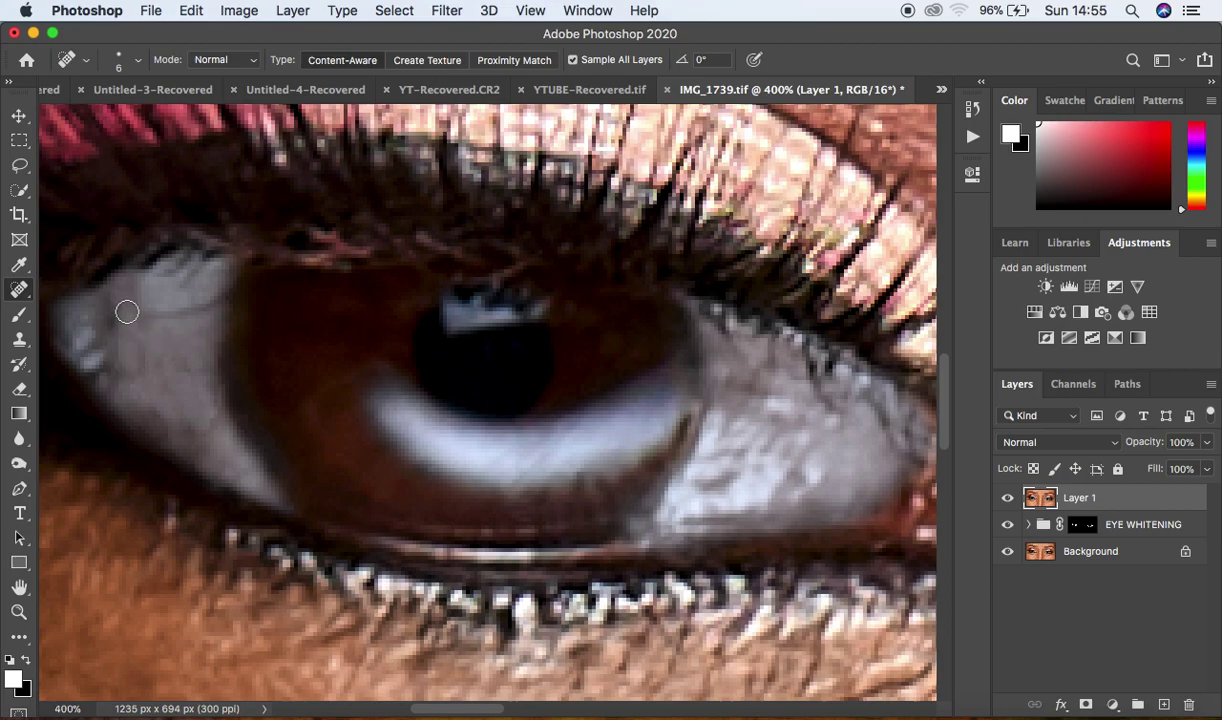
Heal the vein lines and bright specks toward the outer corner of the same eye, and go over the veins in its inner white.
{"action": "left_click_drag", "start_coordinate": [109, 368], "coordinate": [104, 300]}
{"action": "left_click_drag", "start_coordinate": [123, 360], "coordinate": [117, 308]}
{"action": "left_click", "coordinate": [118, 377]}
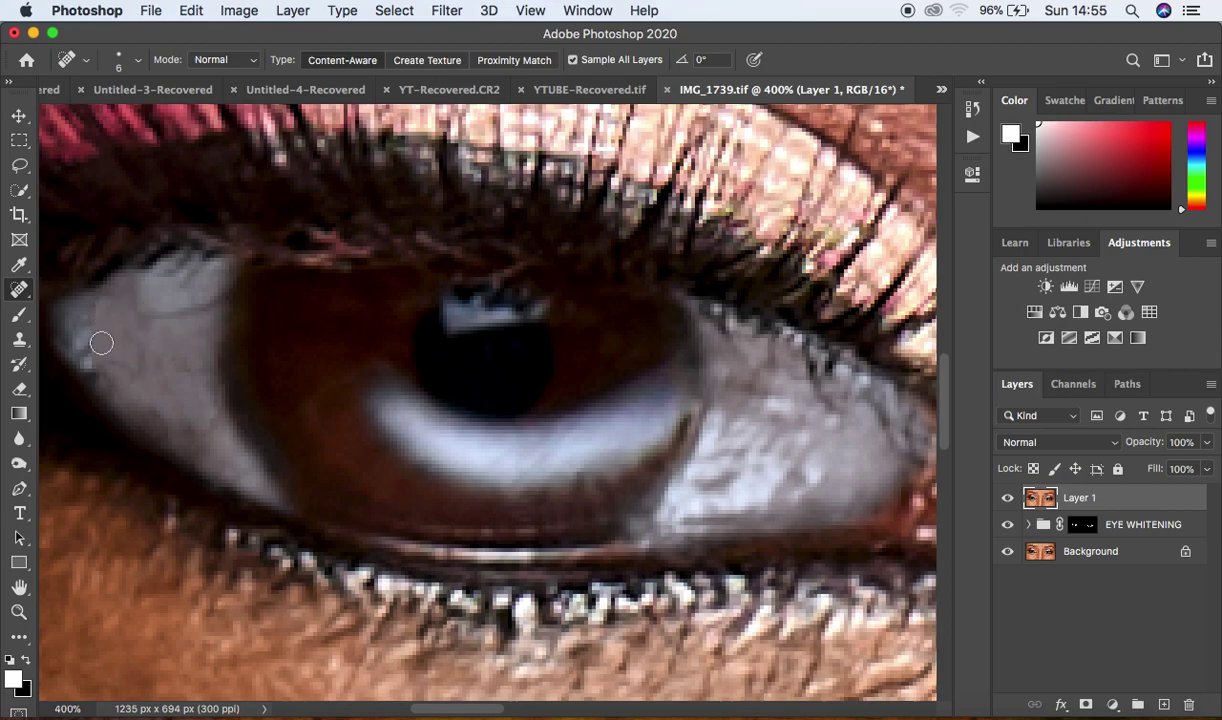
{"action": "left_click", "coordinate": [135, 317]}
{"action": "mouse_move", "coordinate": [98, 311]}
{"action": "left_mouse_down"}
{"action": "mouse_move", "coordinate": [79, 314]}
{"action": "mouse_move", "coordinate": [90, 322]}
{"action": "left_mouse_up"}
{"action": "mouse_move", "coordinate": [745, 418]}
{"action": "left_mouse_down"}
{"action": "mouse_move", "coordinate": [752, 377]}
{"action": "mouse_move", "coordinate": [756, 446]}
{"action": "left_mouse_up"}
{"action": "left_click_drag", "start_coordinate": [723, 491], "coordinate": [745, 439]}
{"action": "left_click_drag", "start_coordinate": [189, 319], "coordinate": [153, 316]}
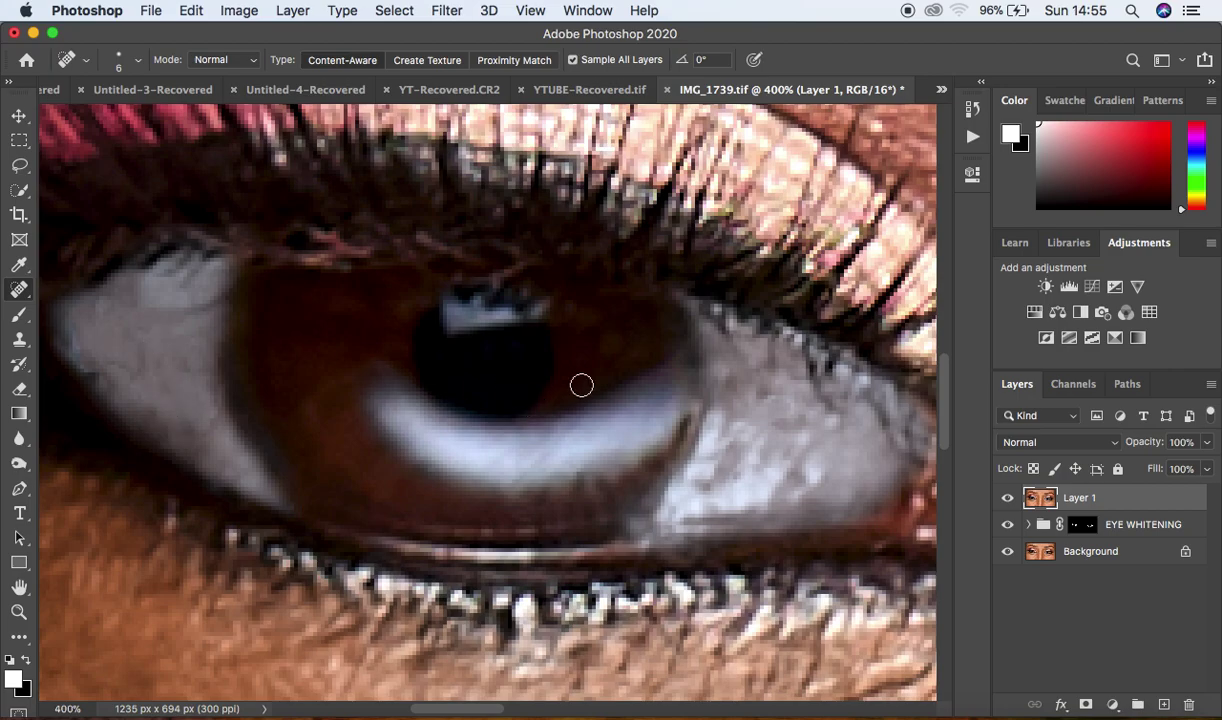
Examine the healed eye whites in the whole image and at 100% zoom.
{"action": "key", "text": "super+minus"}
{"action": "key", "text": "super+minus"}
{"action": "key", "text": "super+minus"}
{"action": "key", "text": "super+minus"}
{"action": "key", "text": "super+minus"}
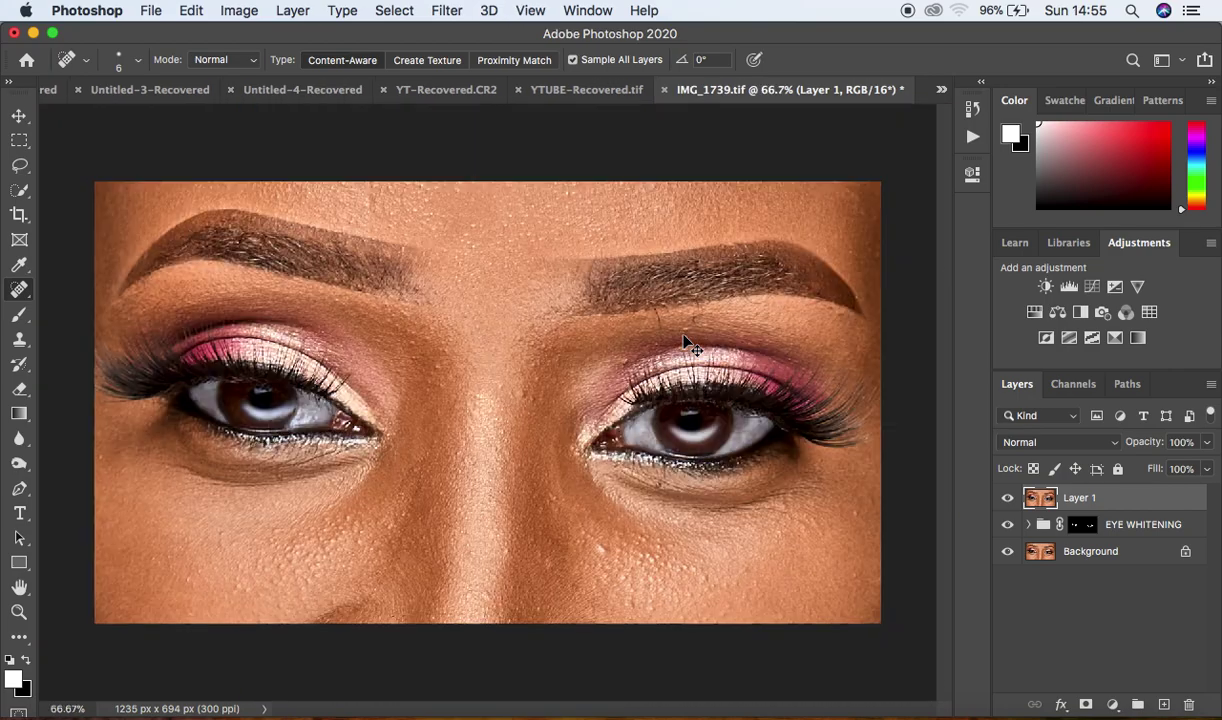
{"action": "key", "text": "super+plus"}
{"action": "key", "text": "super+plus"}
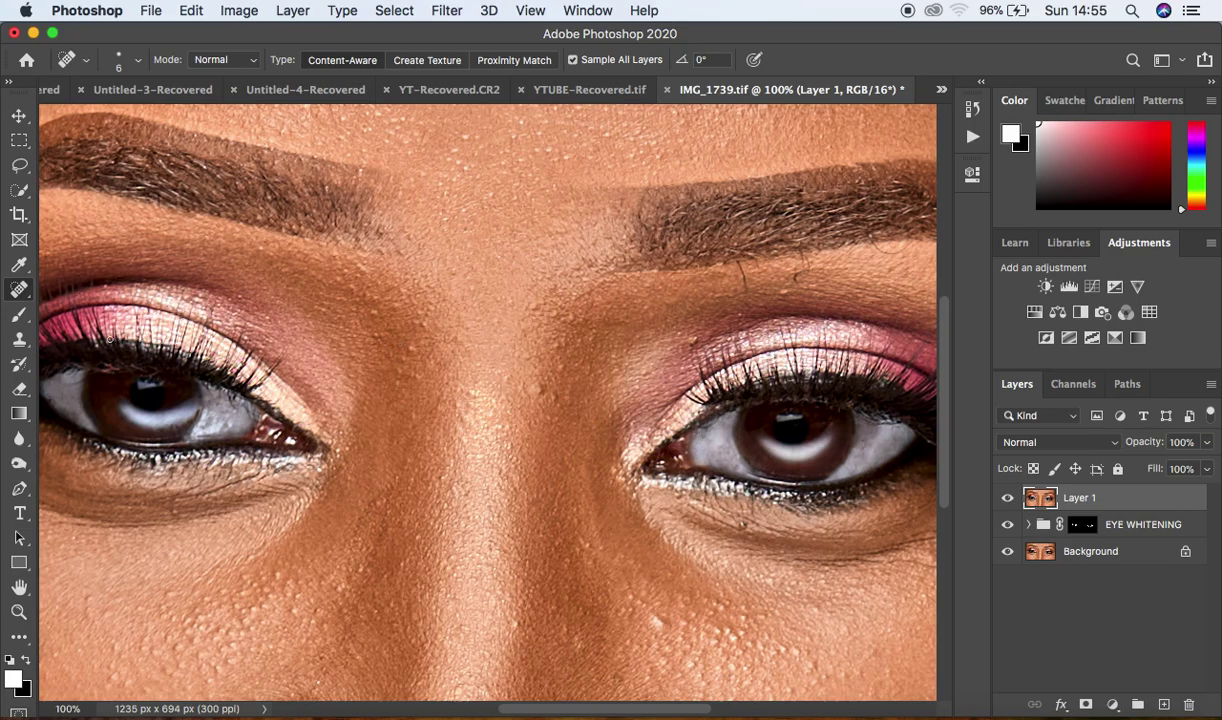
With the Clone Stamp at 8 px and then 6 px, clone smooth sclera over the veins in the left eye's inner white.
{"action": "left_click", "coordinate": [18, 343]}
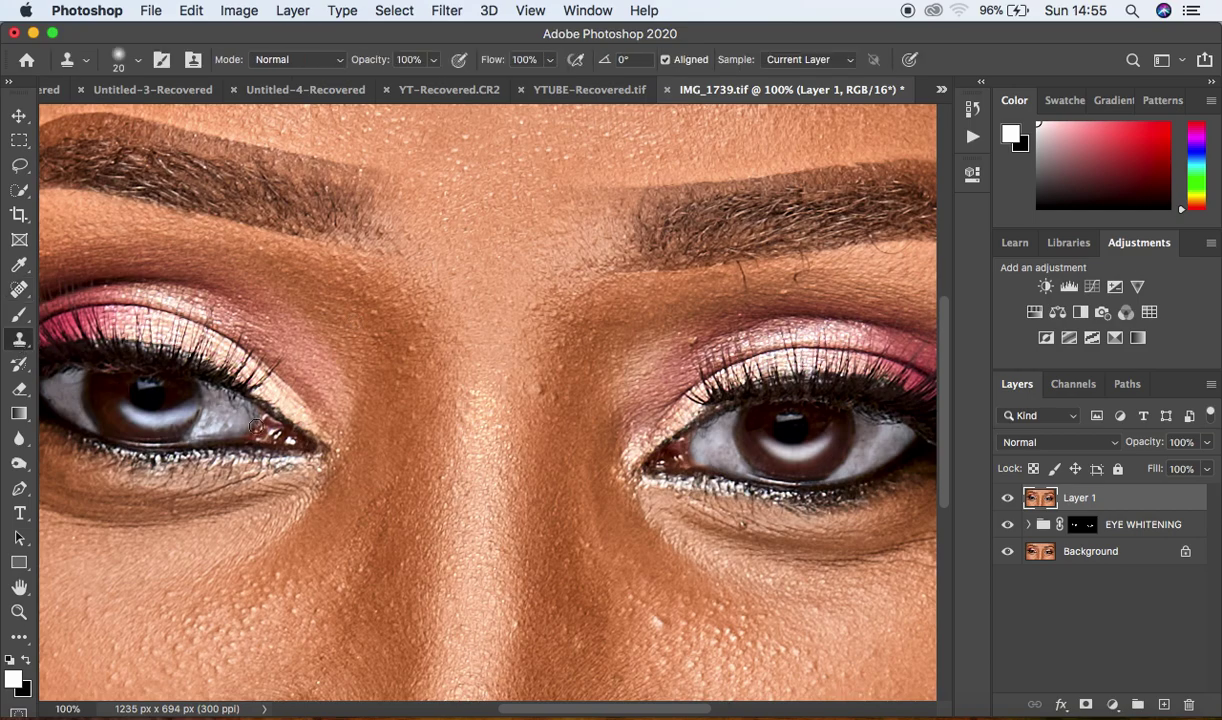
{"action": "key", "text": "super+plus"}
{"action": "key", "text": "super+plus"}
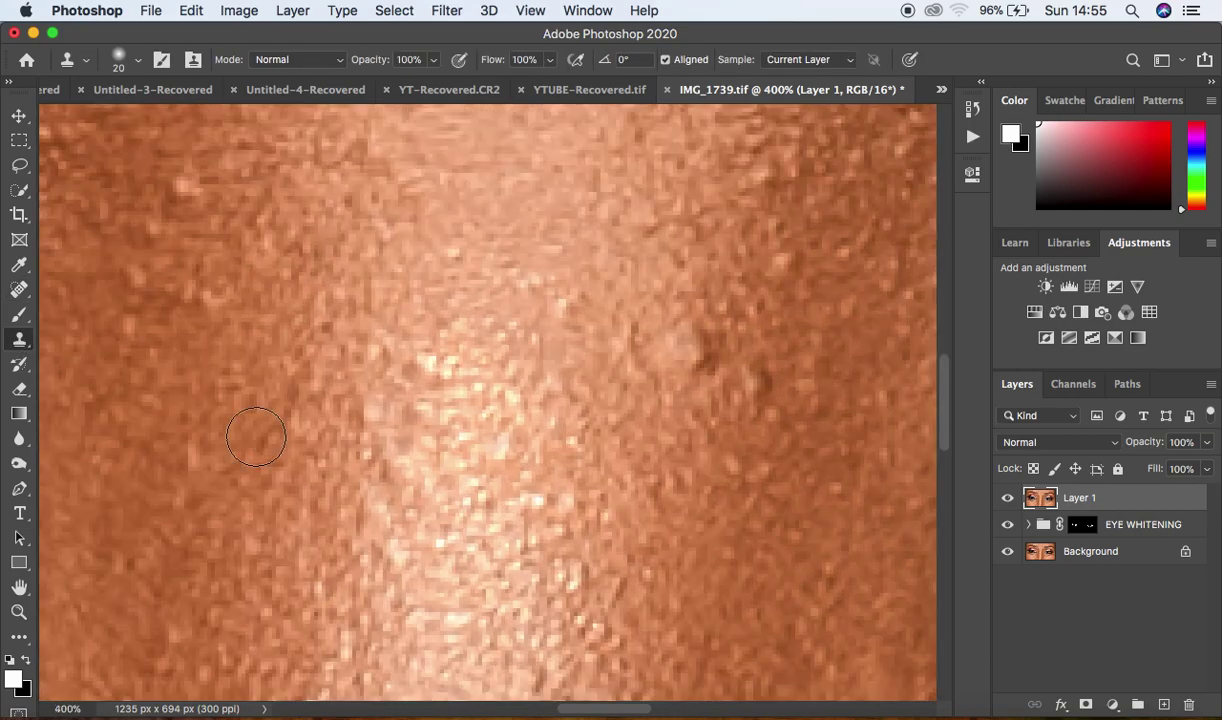
{"action": "left_click_drag", "start_coordinate": [248, 418], "coordinate": [770, 370]}
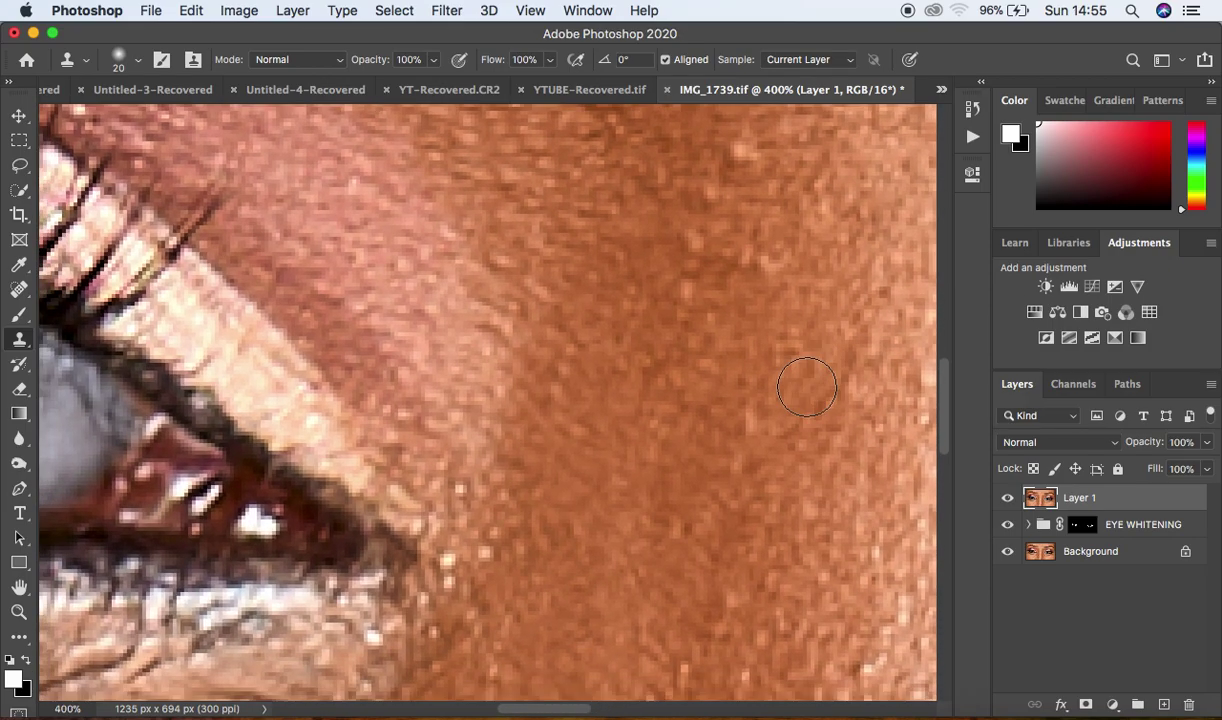
{"action": "left_click_drag", "start_coordinate": [230, 390], "coordinate": [637, 400]}
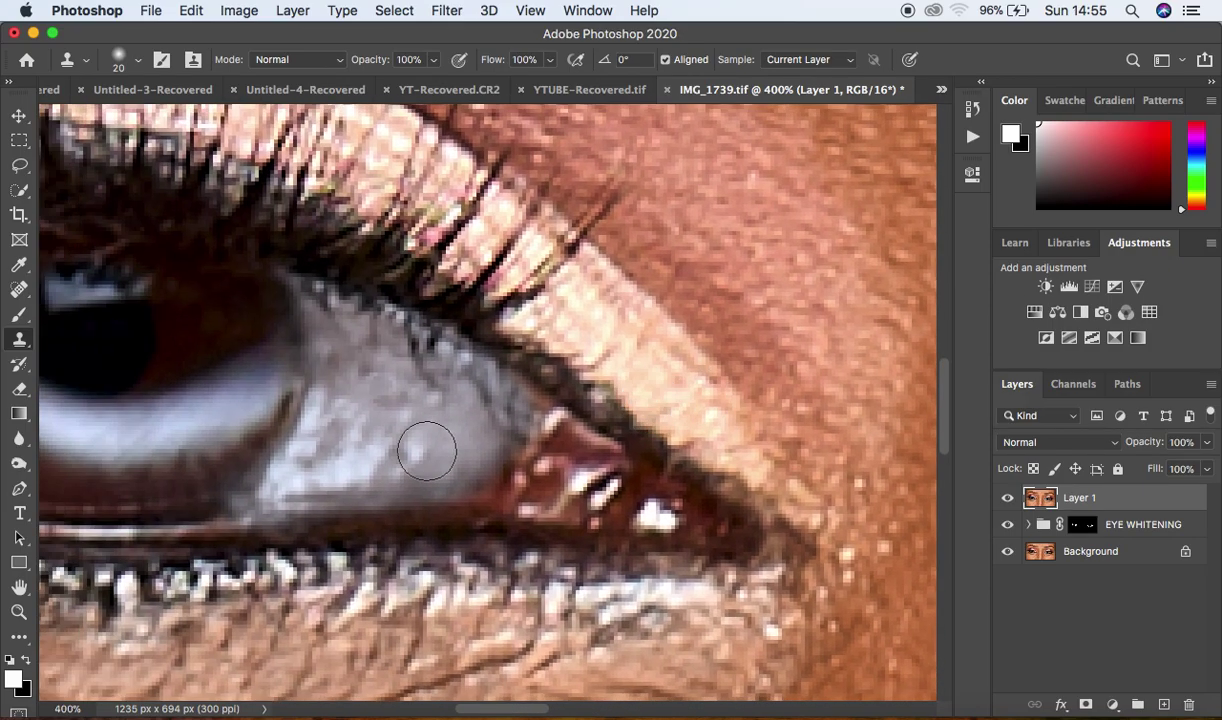
{"action": "key", "text": "bracketleft"}
{"action": "key", "text": "bracketleft"}
{"action": "key", "text": "bracketleft"}
{"action": "key", "text": "alt"}
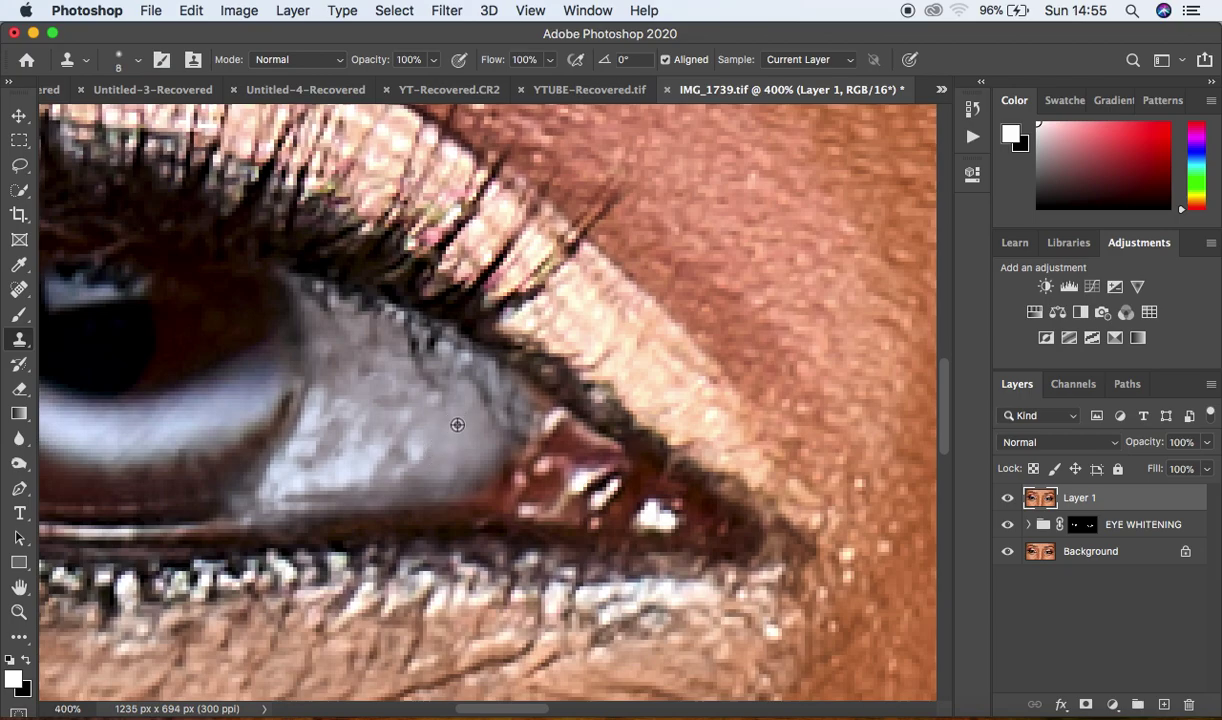
{"action": "left_click", "coordinate": [457, 425], "text": "alt"}
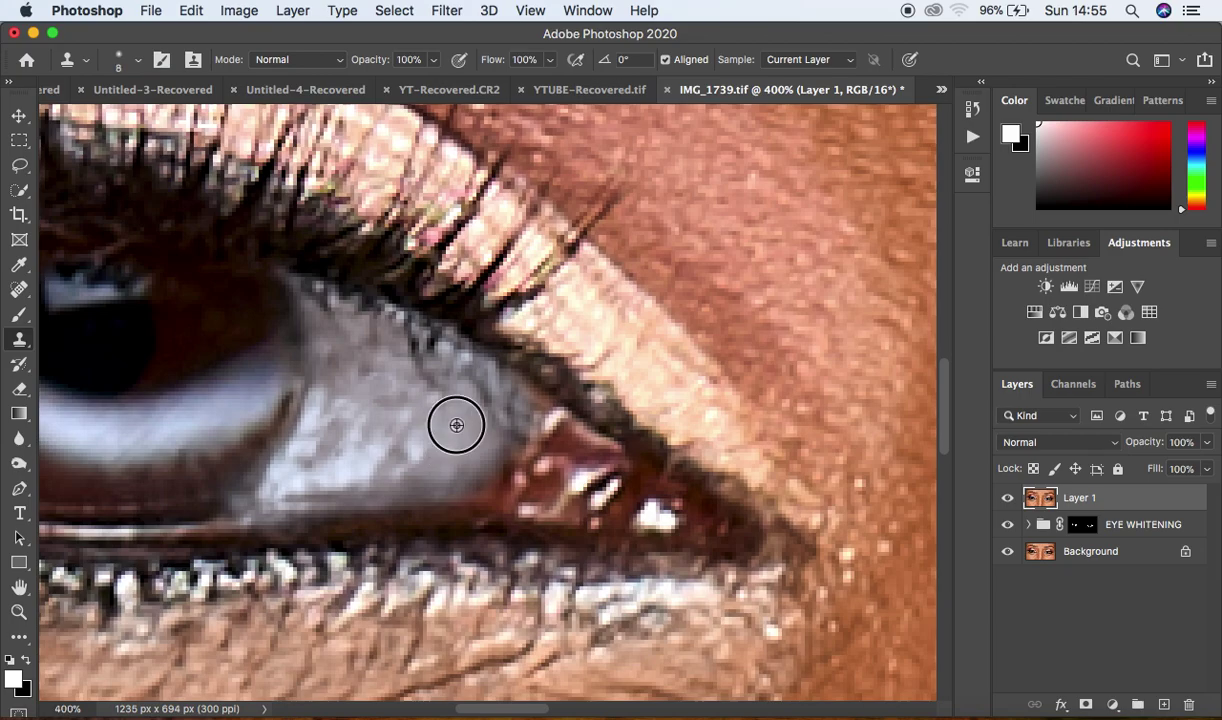
{"action": "left_click", "coordinate": [456, 425], "text": "alt"}
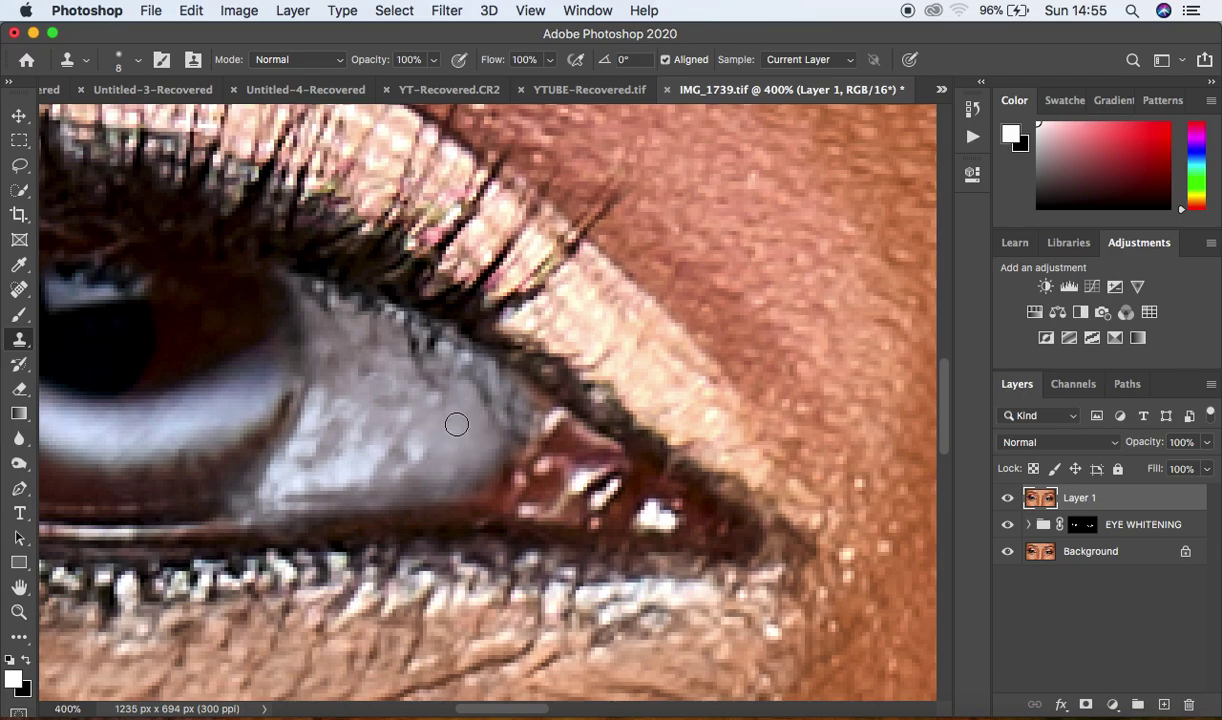
{"action": "left_click_drag", "start_coordinate": [446, 408], "coordinate": [404, 360]}
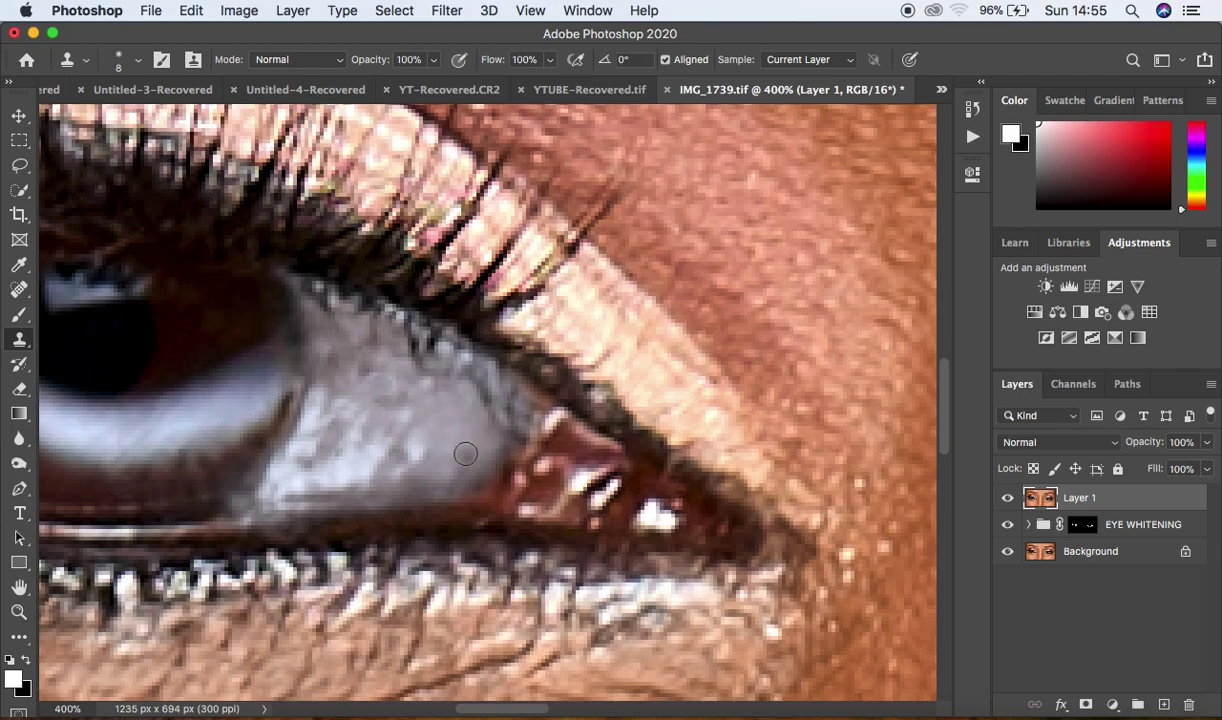
{"action": "key", "text": "bracketleft"}
{"action": "key", "text": "bracketleft"}
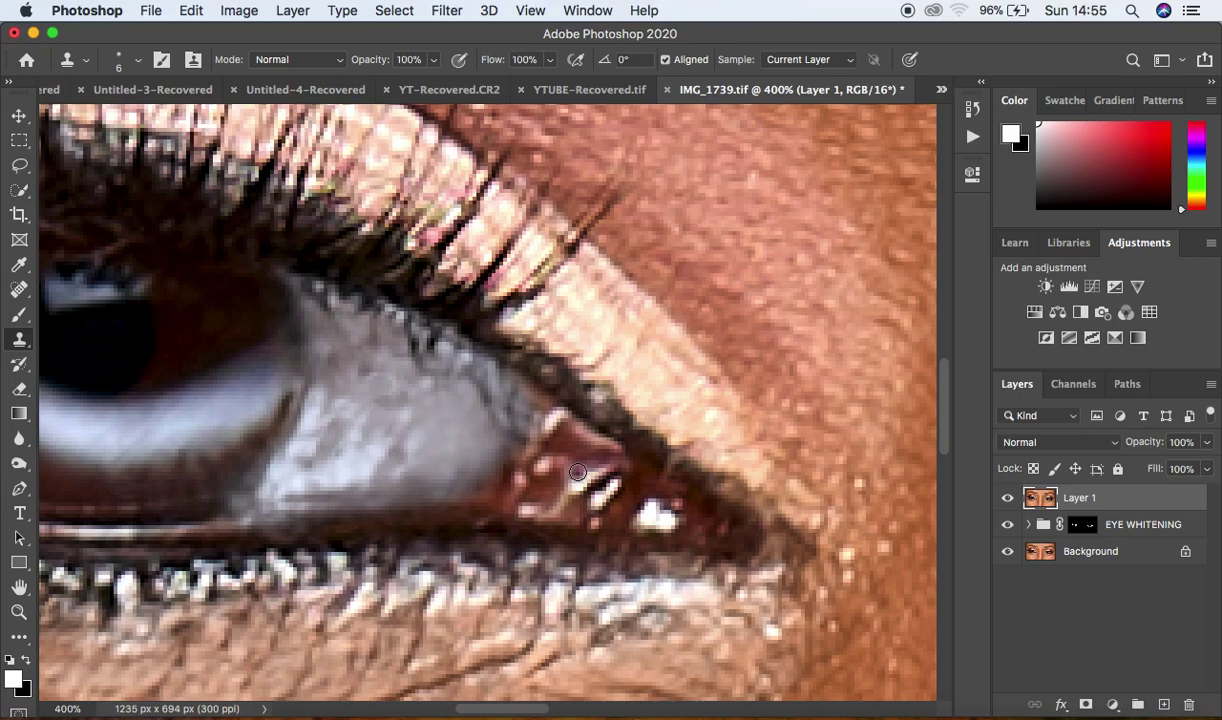
Compare the retouched eyes before and after by toggling the visibility of Layer 1.
{"action": "key", "text": "super+minus"}
{"action": "key", "text": "super+minus"}
{"action": "key", "text": "super+minus"}
{"action": "key", "text": "super+minus"}
{"action": "key", "text": "super+minus"}
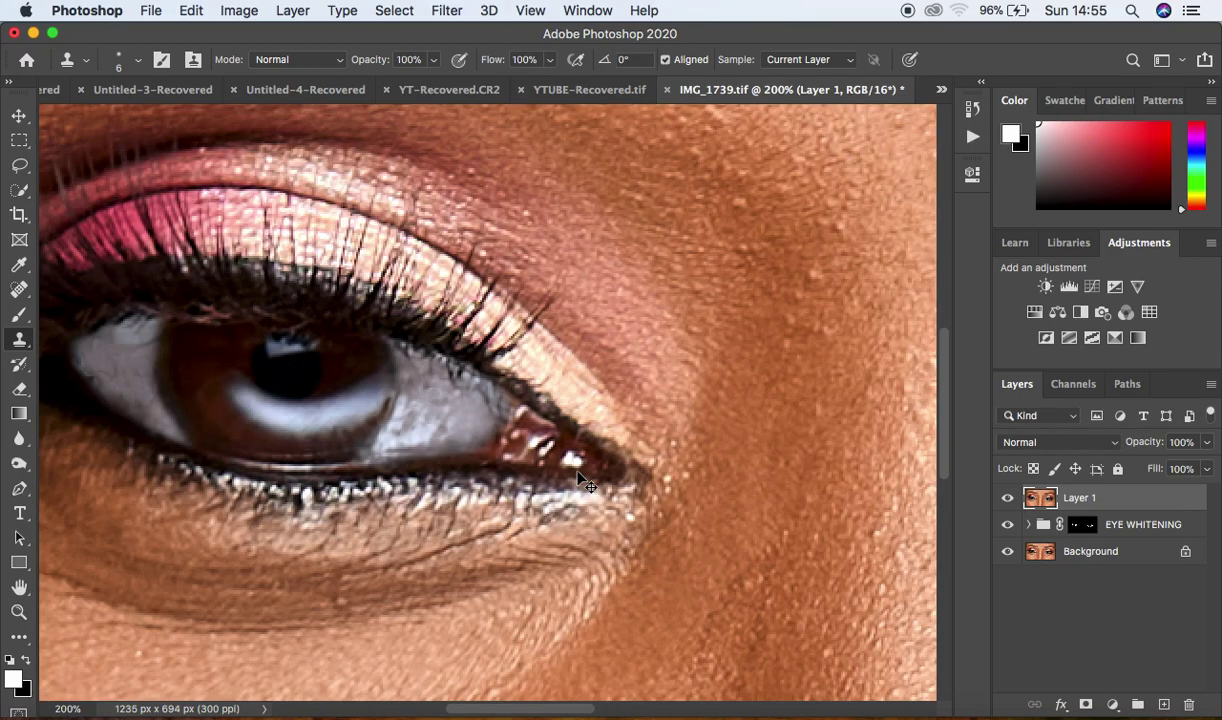
{"action": "key", "text": "super+plus"}
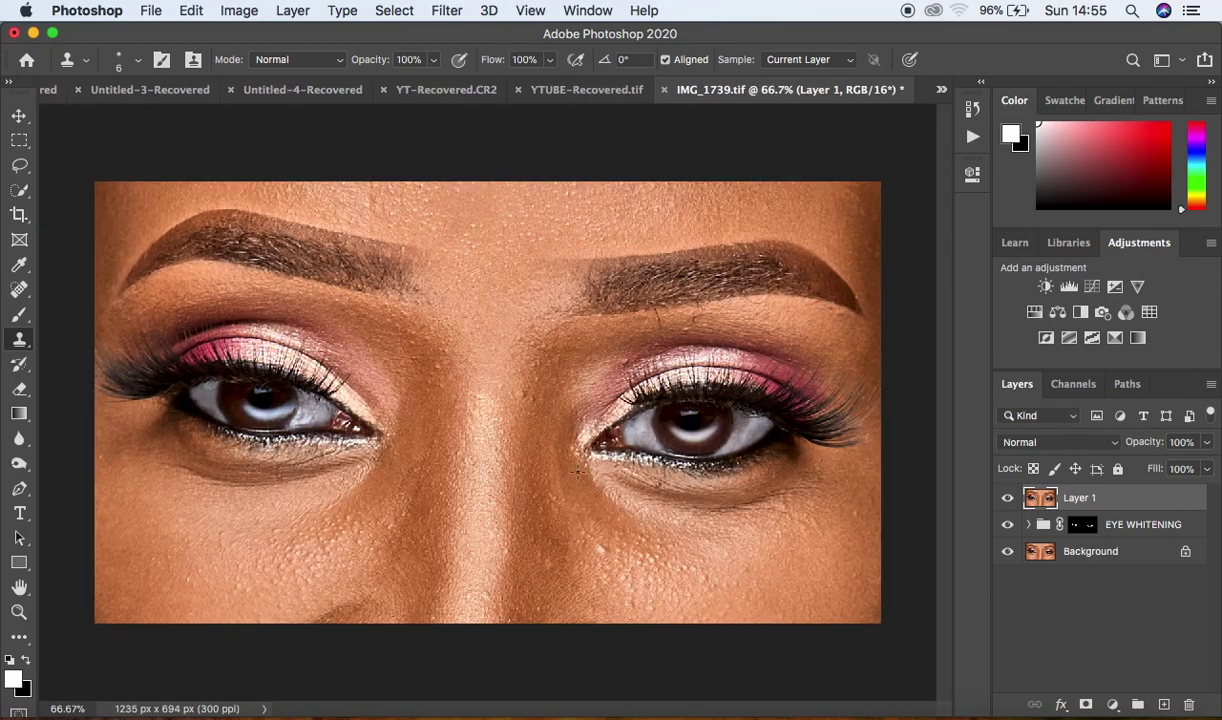
{"action": "left_click", "coordinate": [1007, 499]}
{"action": "left_click", "coordinate": [1007, 499]}
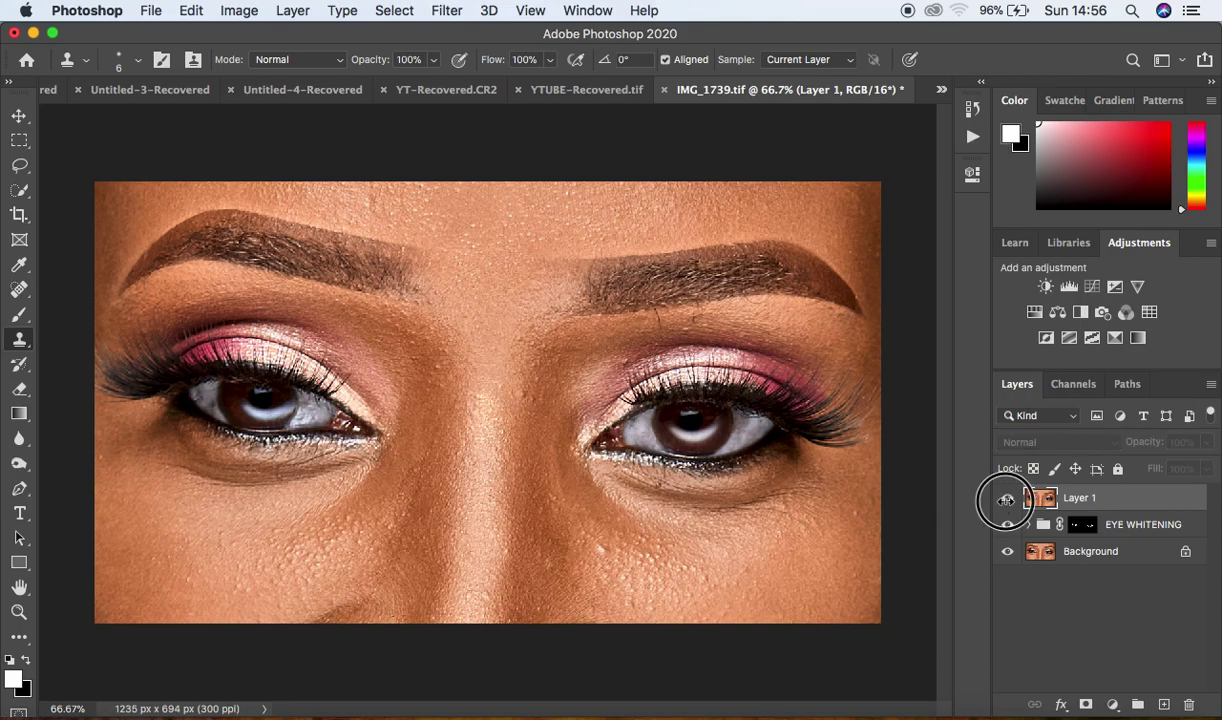
{"action": "left_click", "coordinate": [1007, 499]}
{"action": "left_click", "coordinate": [1007, 499]}
{"action": "left_click", "coordinate": [1007, 499]}
{"action": "left_click", "coordinate": [1007, 499]}
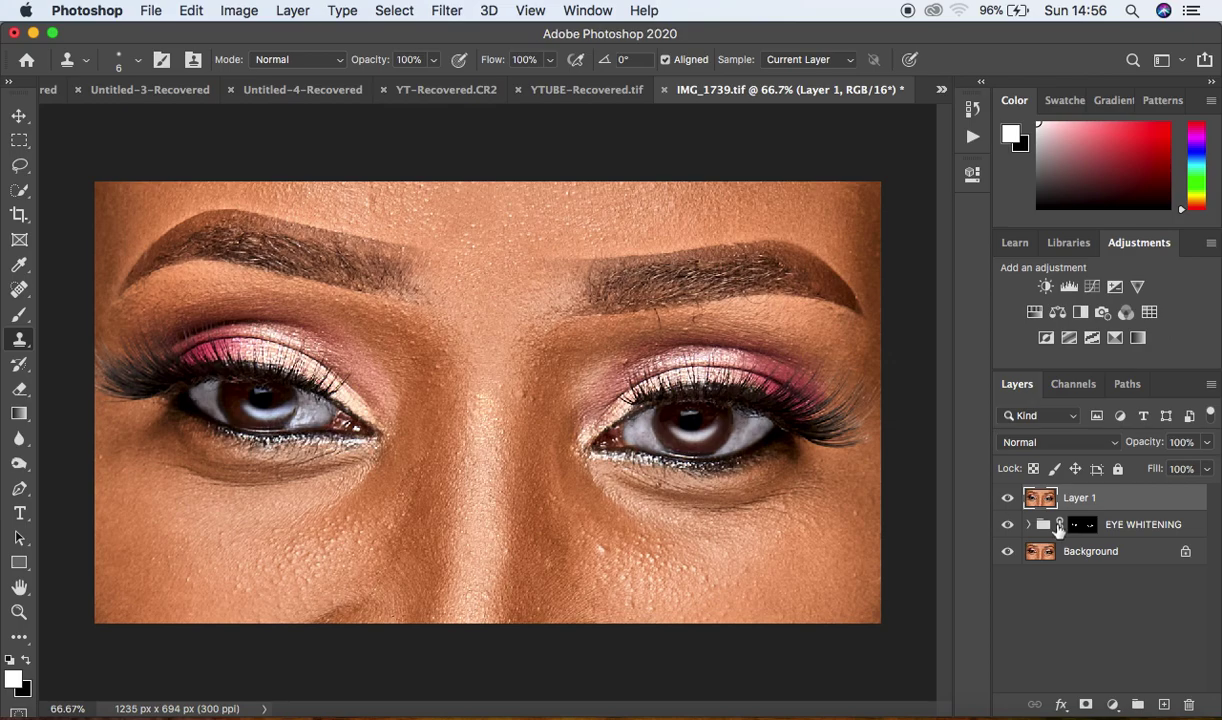
Delete Layer 1 and the EYE WHITENING group, leaving only the Background layer.
{"action": "left_click", "coordinate": [1186, 535], "text": "shift"}
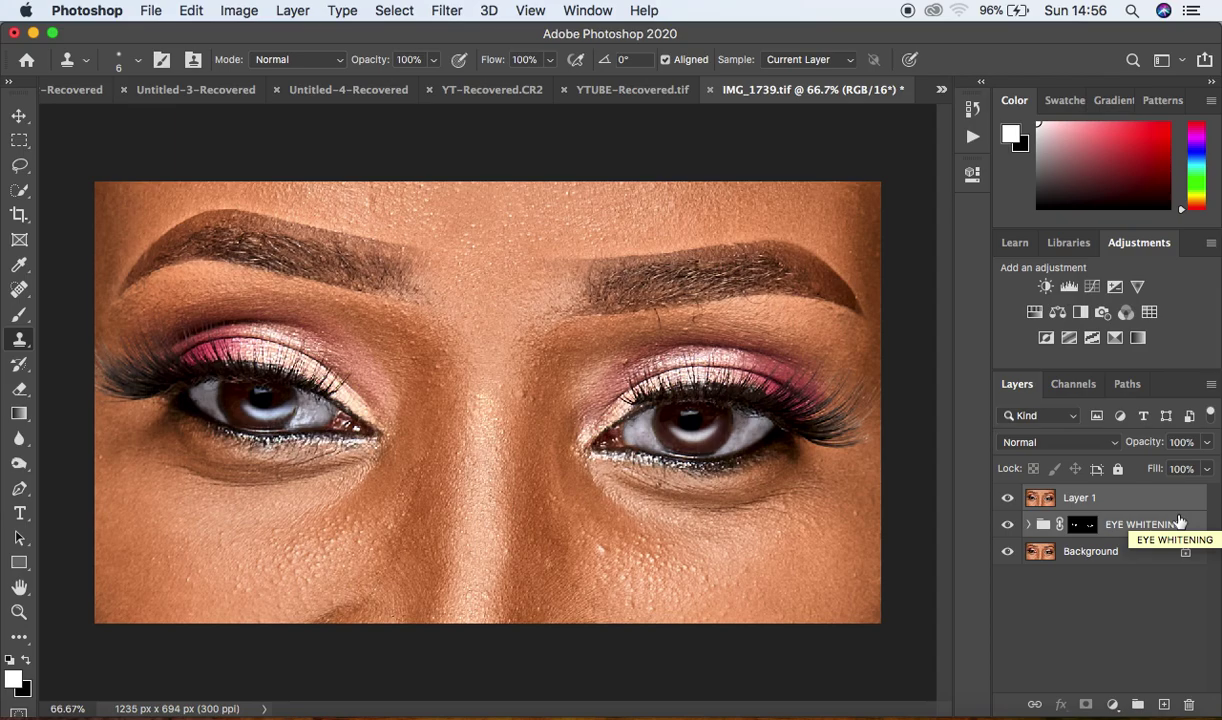
{"action": "key", "text": "Delete"}
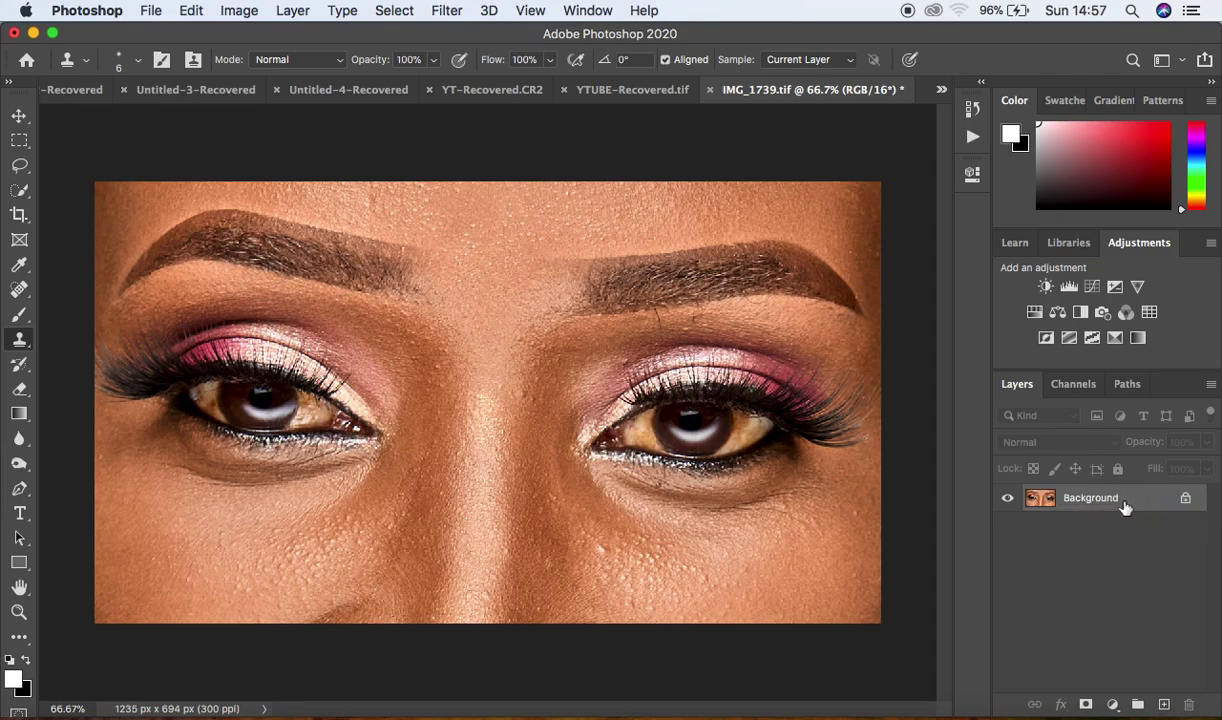
Duplicate the Background layer and rename the copy "eye whitening".
{"action": "left_click_drag", "start_coordinate": [1154, 506], "coordinate": [1164, 706]}
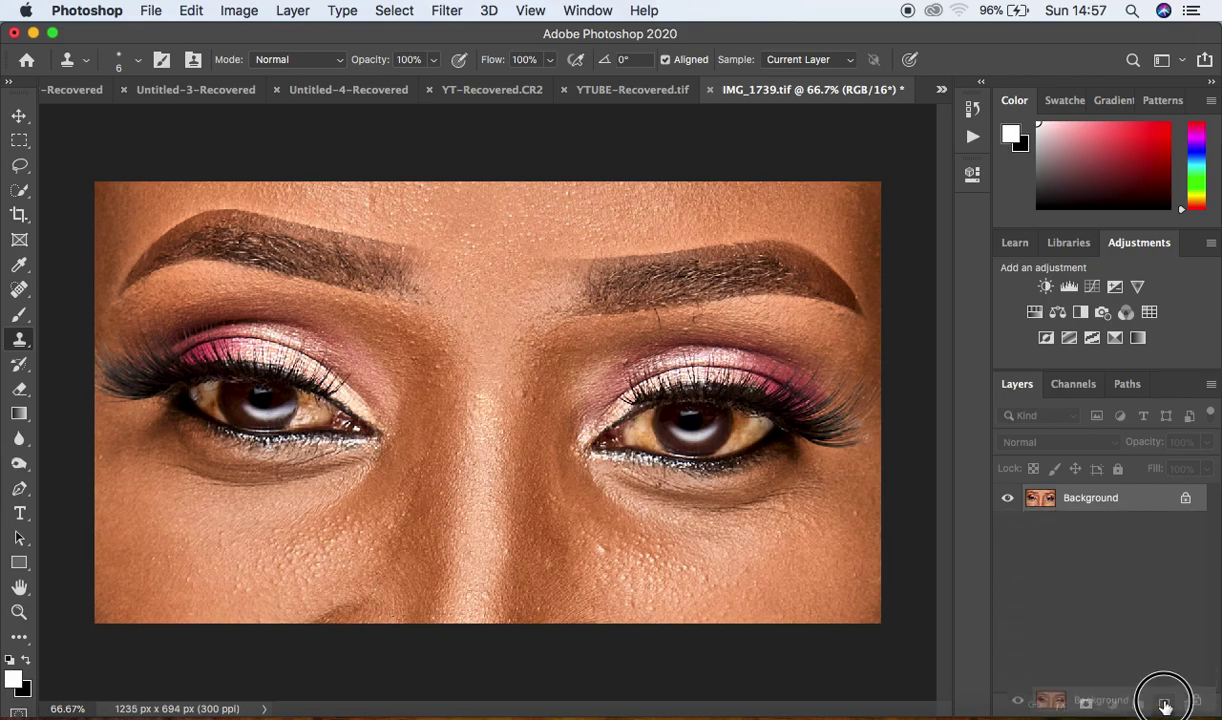
{"action": "left_click_drag", "start_coordinate": [1164, 706], "coordinate": [1164, 705]}
{"action": "double_click", "coordinate": [1091, 496]}
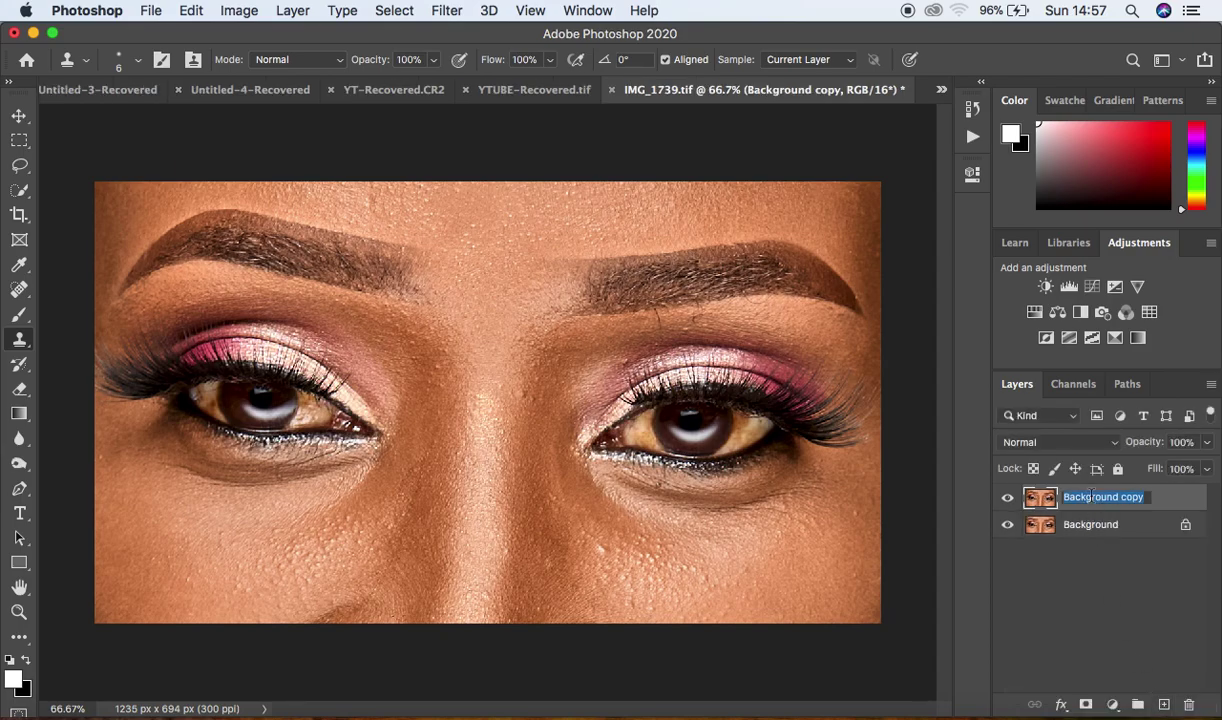
{"action": "type", "text": "eye "}
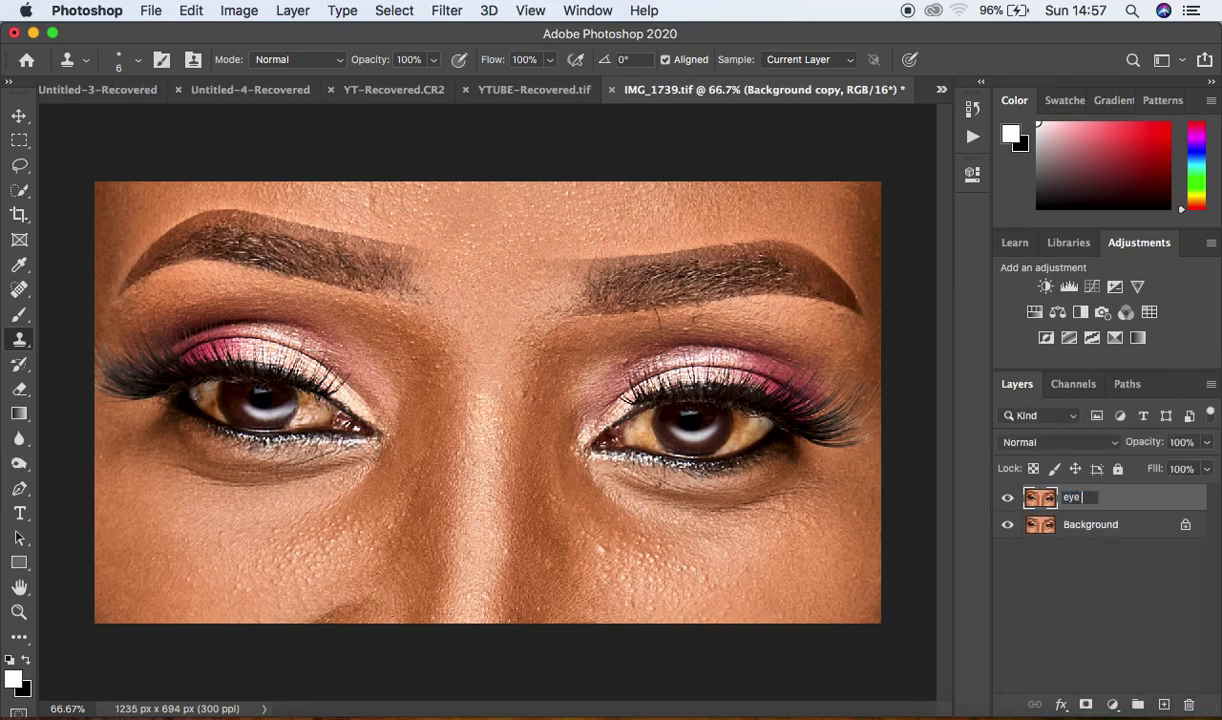
{"action": "type", "text": "whitening"}
{"action": "key", "text": "Return"}
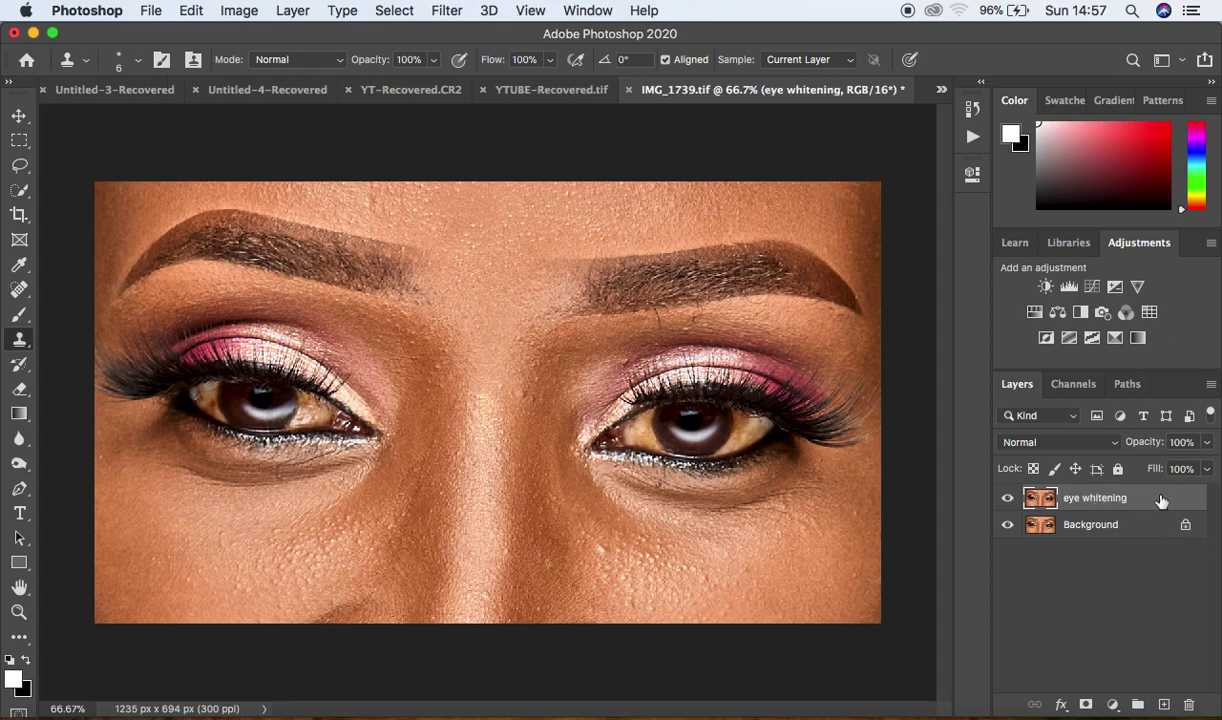
Open the Camera Raw Filter on the eye whitening layer and give its adjustment Brush a Temperature of -26 and Tint of +50.
{"action": "left_click", "coordinate": [445, 11]}
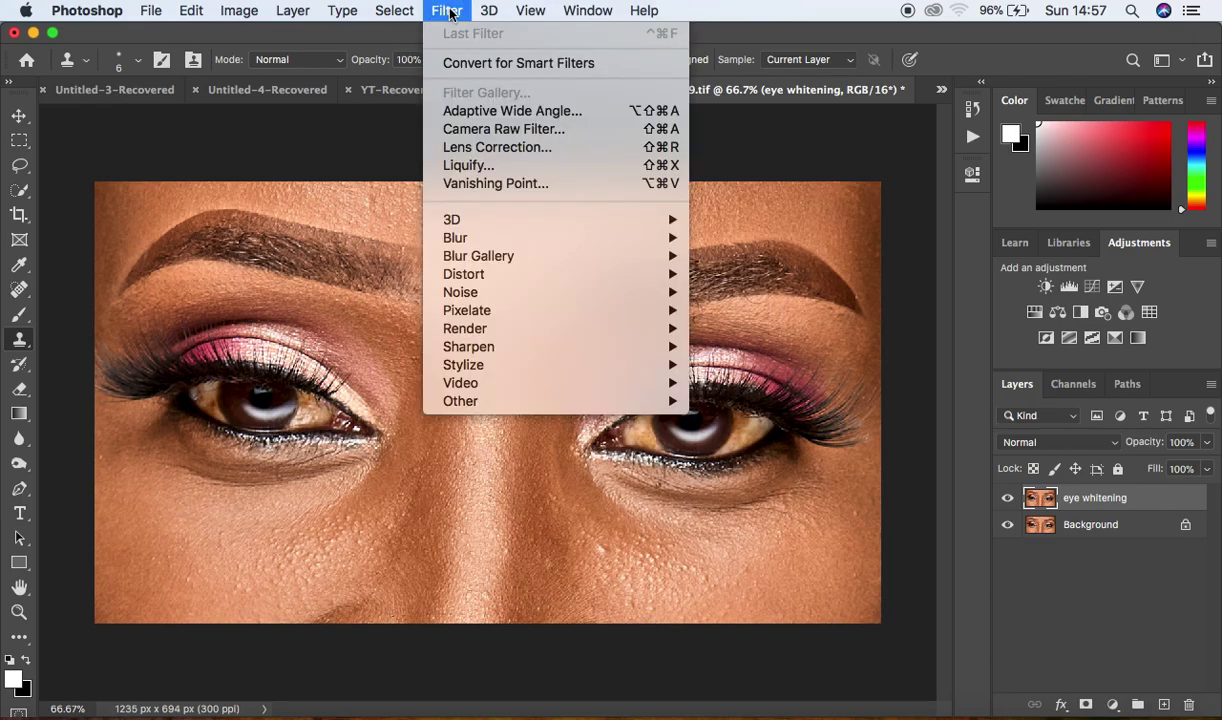
{"action": "left_click", "coordinate": [490, 129]}
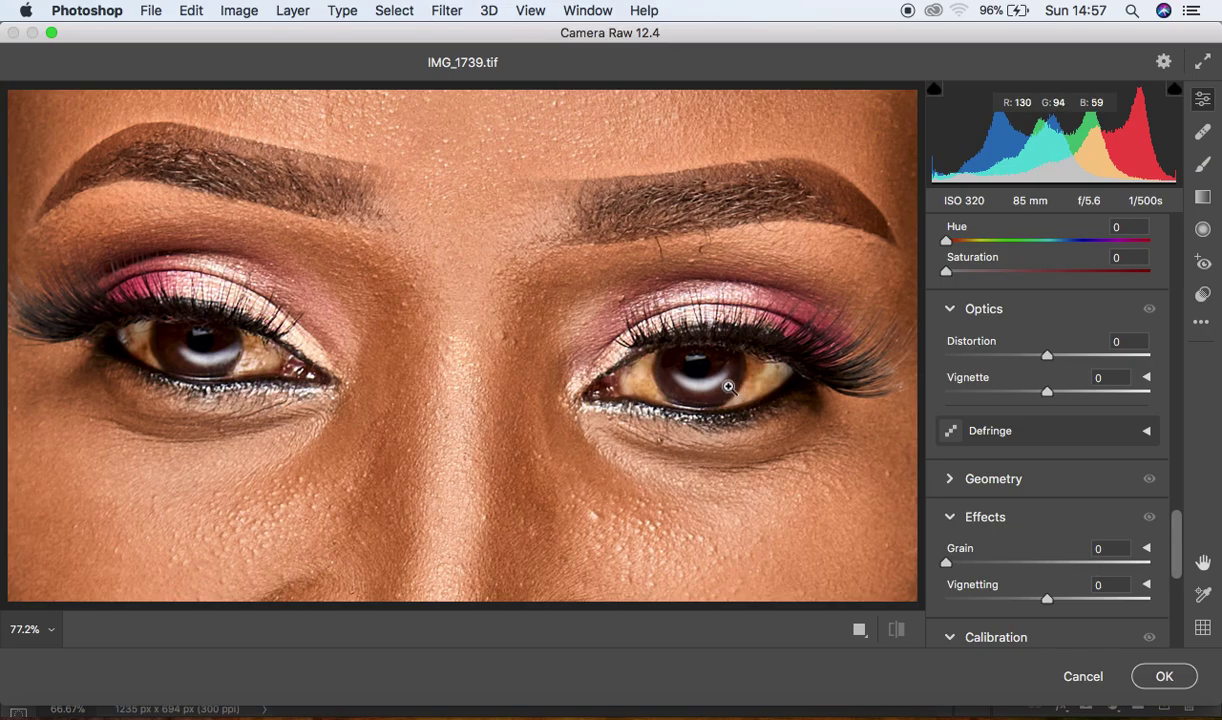
{"action": "left_click", "coordinate": [1203, 166]}
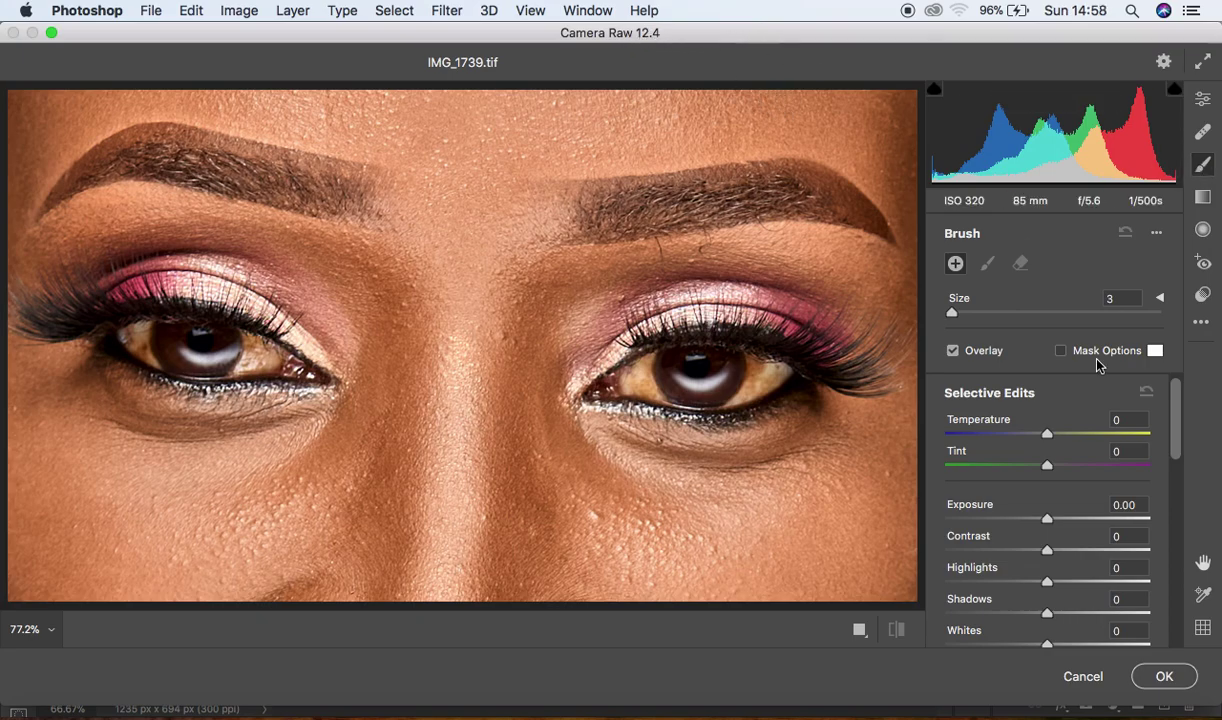
{"action": "scroll", "coordinate": [1175, 415], "scroll_direction": "down", "scroll_amount": 2}
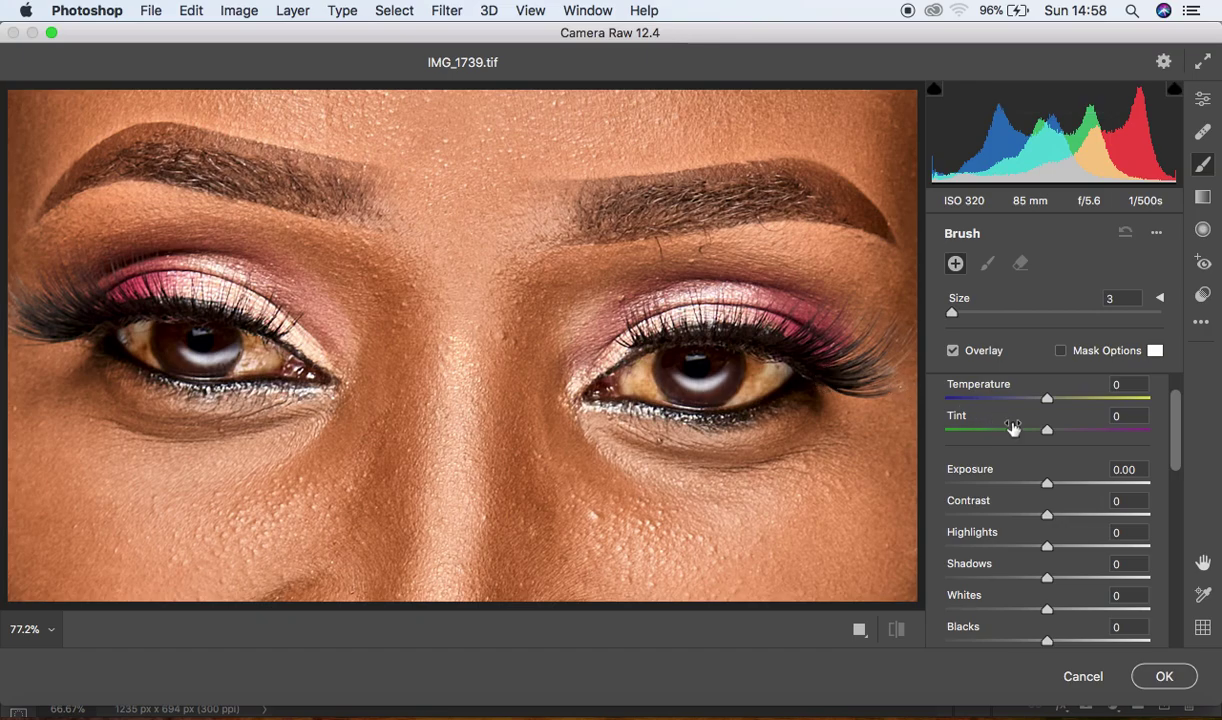
{"action": "left_click_drag", "start_coordinate": [1047, 399], "coordinate": [1007, 403]}
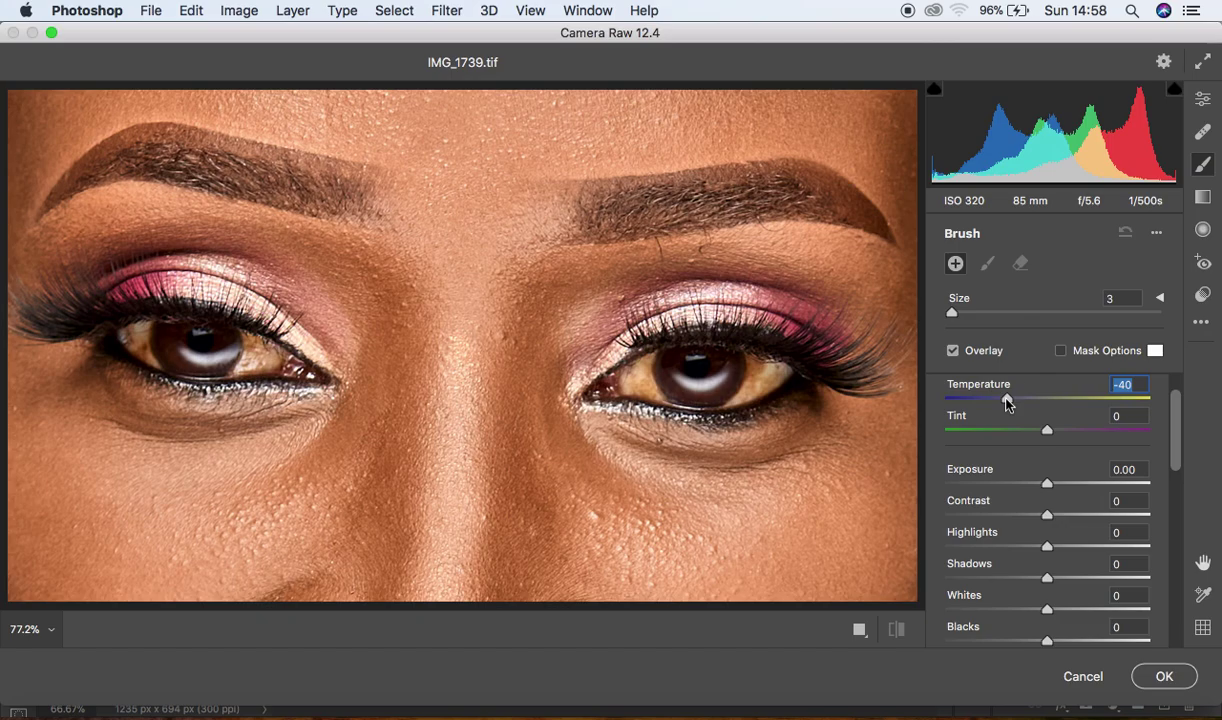
{"action": "left_click_drag", "start_coordinate": [1007, 402], "coordinate": [1020, 402]}
{"action": "left_click_drag", "start_coordinate": [1046, 432], "coordinate": [1088, 433]}
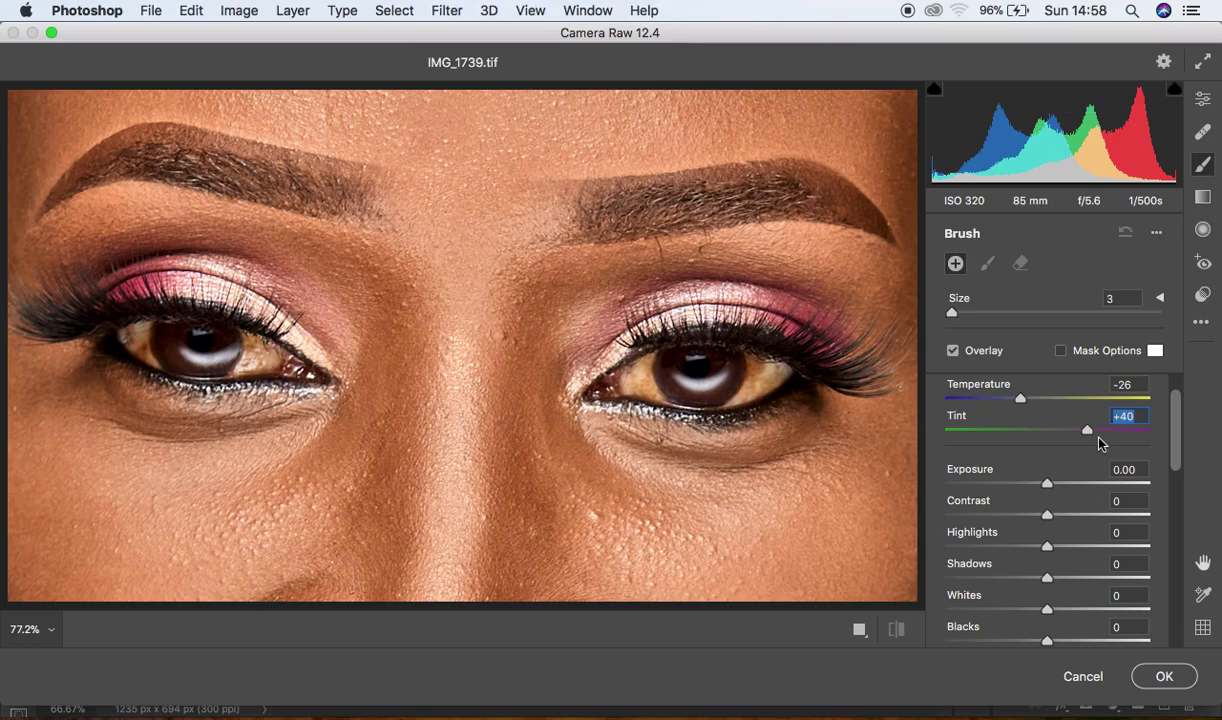
{"action": "left_click_drag", "start_coordinate": [1089, 430], "coordinate": [1101, 431]}
Set the adjustment brush's Highlights to +4, Whites to +5 and Saturation to -70.
{"action": "left_click_drag", "start_coordinate": [1172, 442], "coordinate": [1177, 458]}
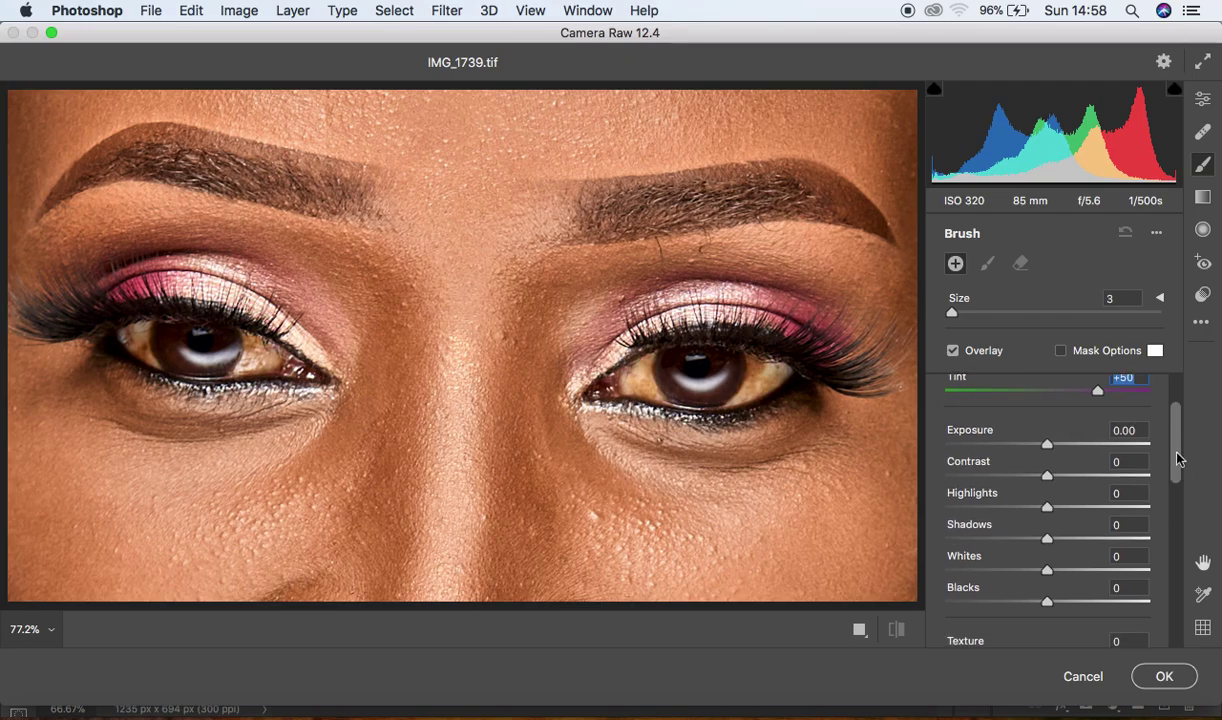
{"action": "left_click", "coordinate": [1047, 508]}
{"action": "left_click_drag", "start_coordinate": [1047, 508], "coordinate": [1050, 508]}
{"action": "left_click_drag", "start_coordinate": [1047, 570], "coordinate": [1053, 572]}
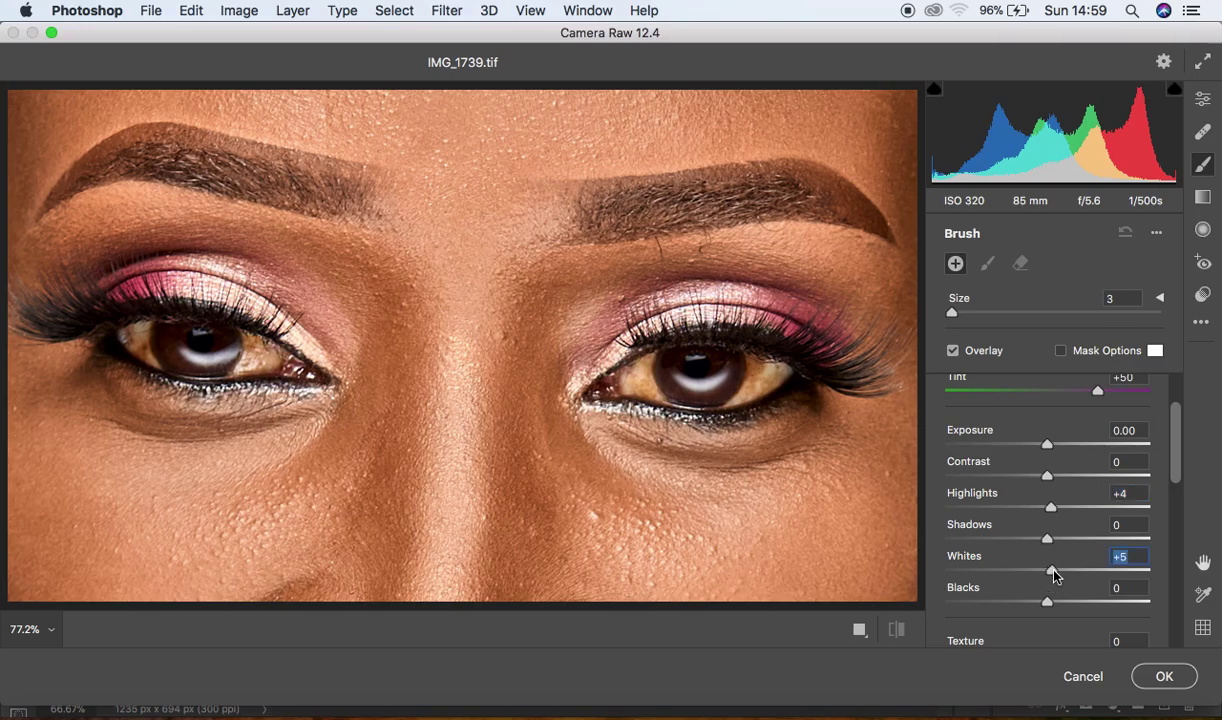
{"action": "left_click_drag", "start_coordinate": [1174, 476], "coordinate": [1195, 561]}
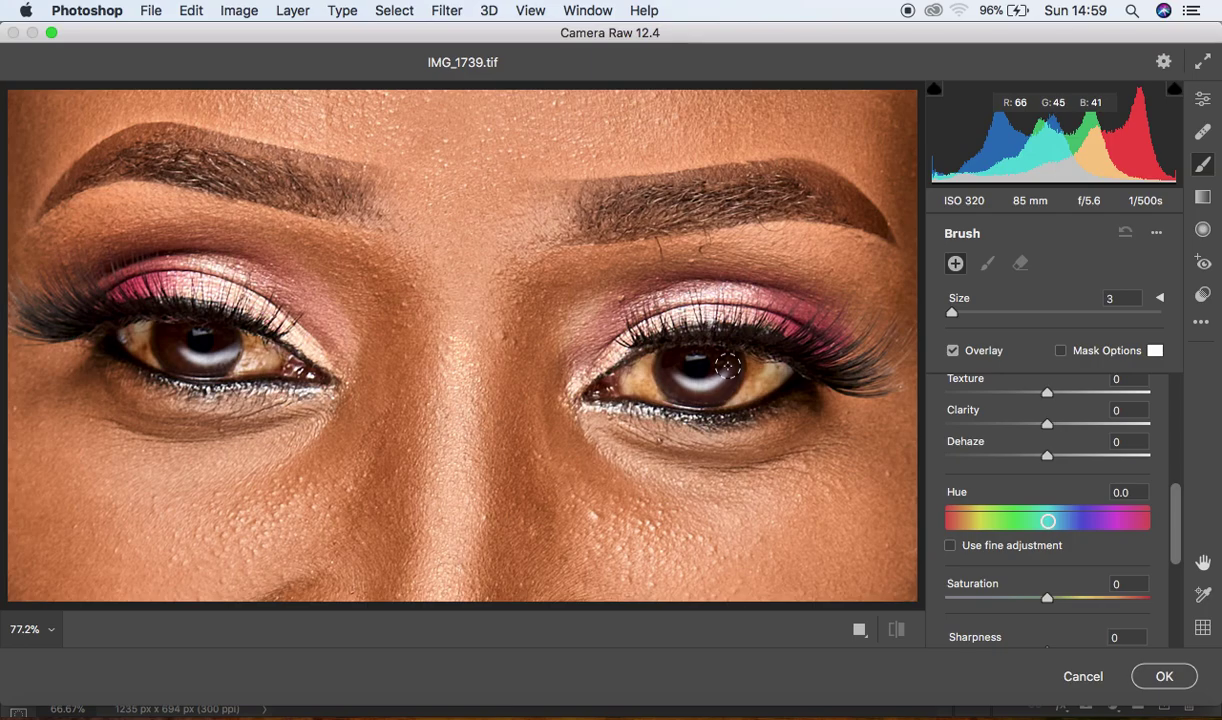
{"action": "left_click_drag", "start_coordinate": [1048, 604], "coordinate": [976, 604]}
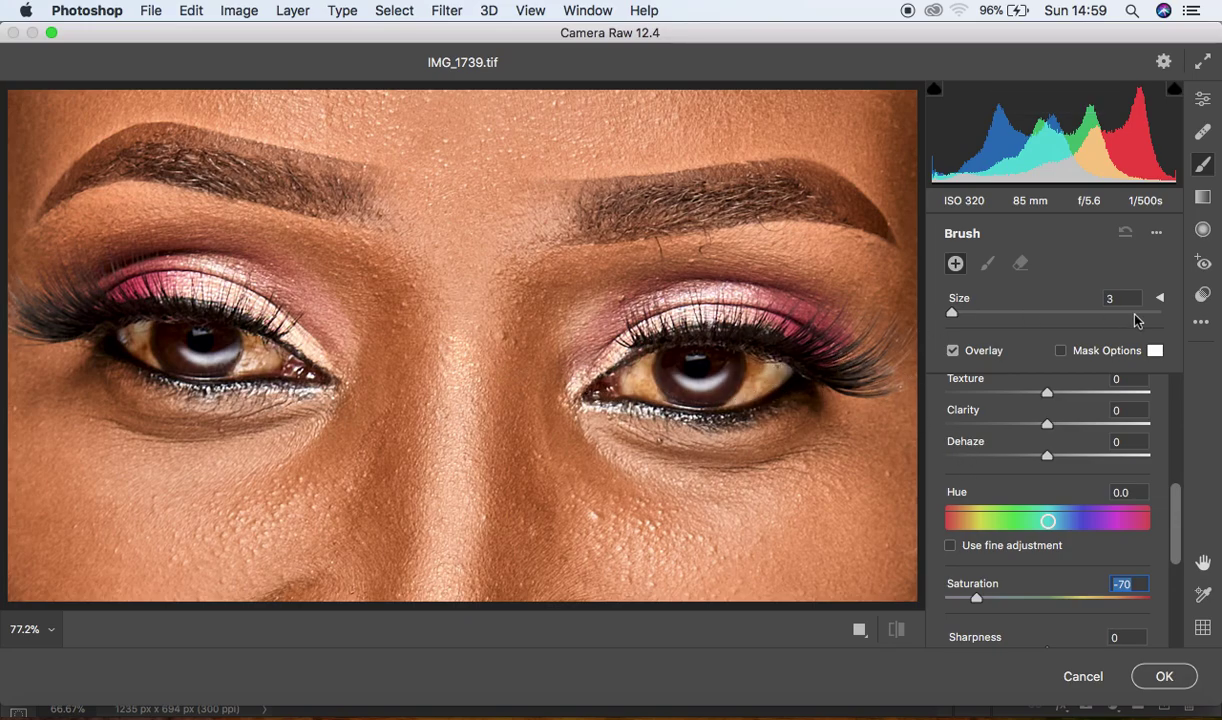
{"action": "left_click", "coordinate": [1155, 236]}
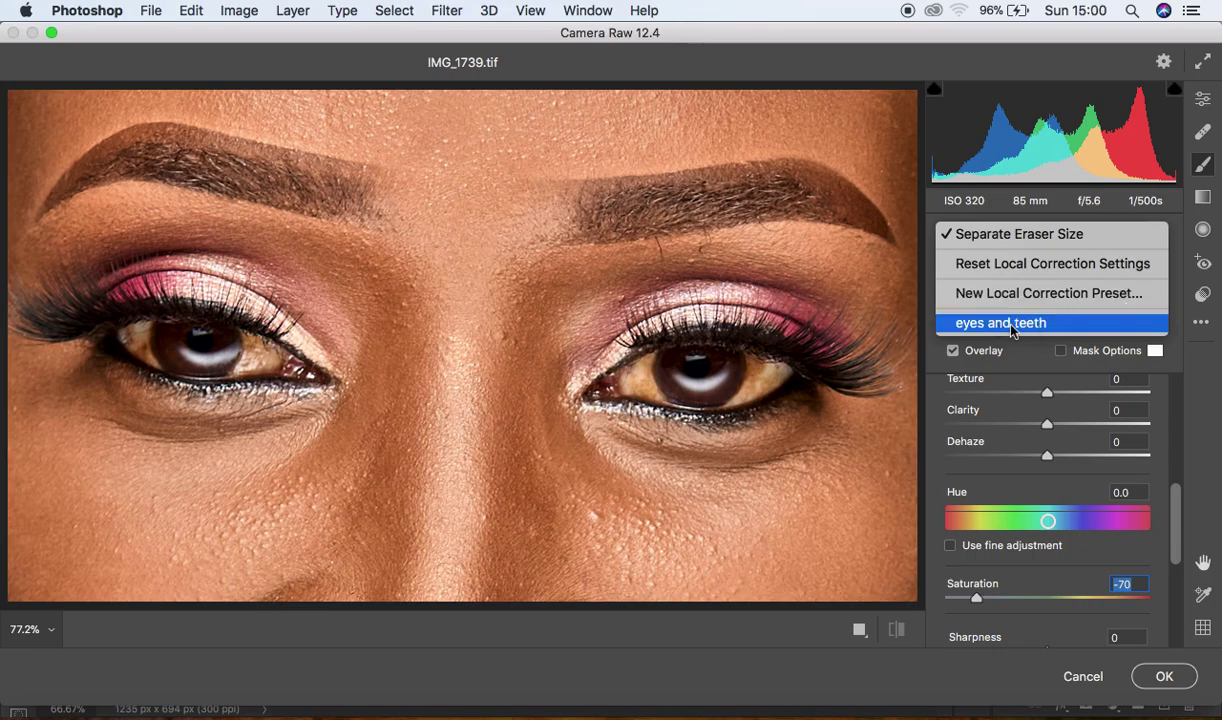
{"action": "left_click", "coordinate": [765, 382]}
At 300% zoom, paint the outer white of the right eye in the image with the adjustment brush at size 5.
{"action": "key", "text": "super+equal"}
{"action": "key", "text": "super+equal"}
{"action": "key", "text": "super+equal"}
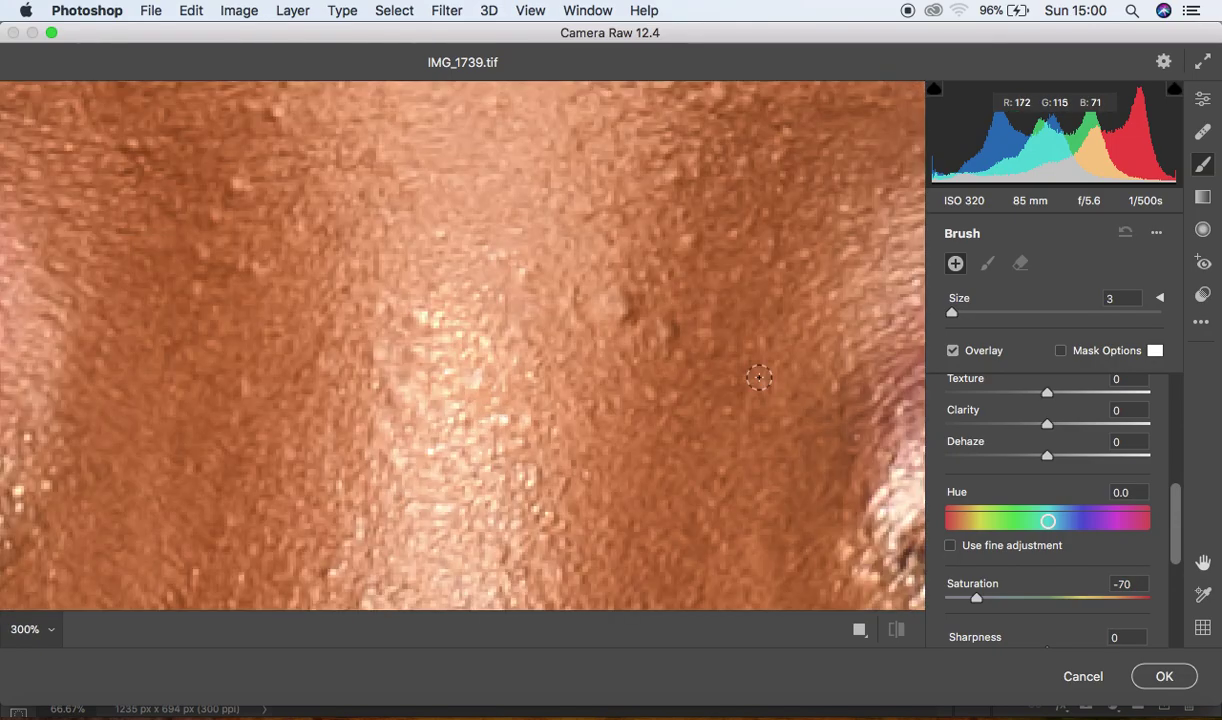
{"action": "left_click_drag", "start_coordinate": [799, 363], "coordinate": [8, 290]}
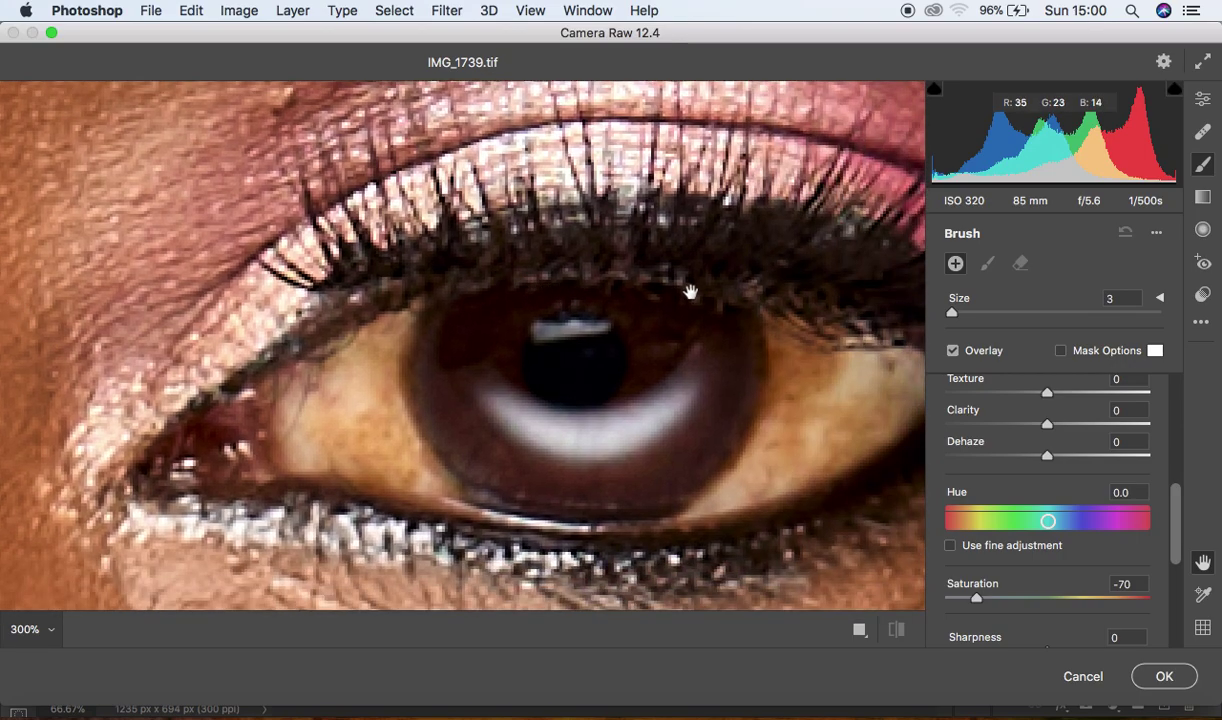
{"action": "mouse_move", "coordinate": [690, 292]}
{"action": "left_mouse_down"}
{"action": "mouse_move", "coordinate": [608, 292]}
{"action": "mouse_move", "coordinate": [600, 275]}
{"action": "mouse_move", "coordinate": [633, 280]}
{"action": "mouse_move", "coordinate": [576, 273]}
{"action": "mouse_move", "coordinate": [663, 278]}
{"action": "mouse_move", "coordinate": [649, 281]}
{"action": "left_mouse_up"}
{"action": "key", "text": "bracketright"}
{"action": "key", "text": "bracketright"}
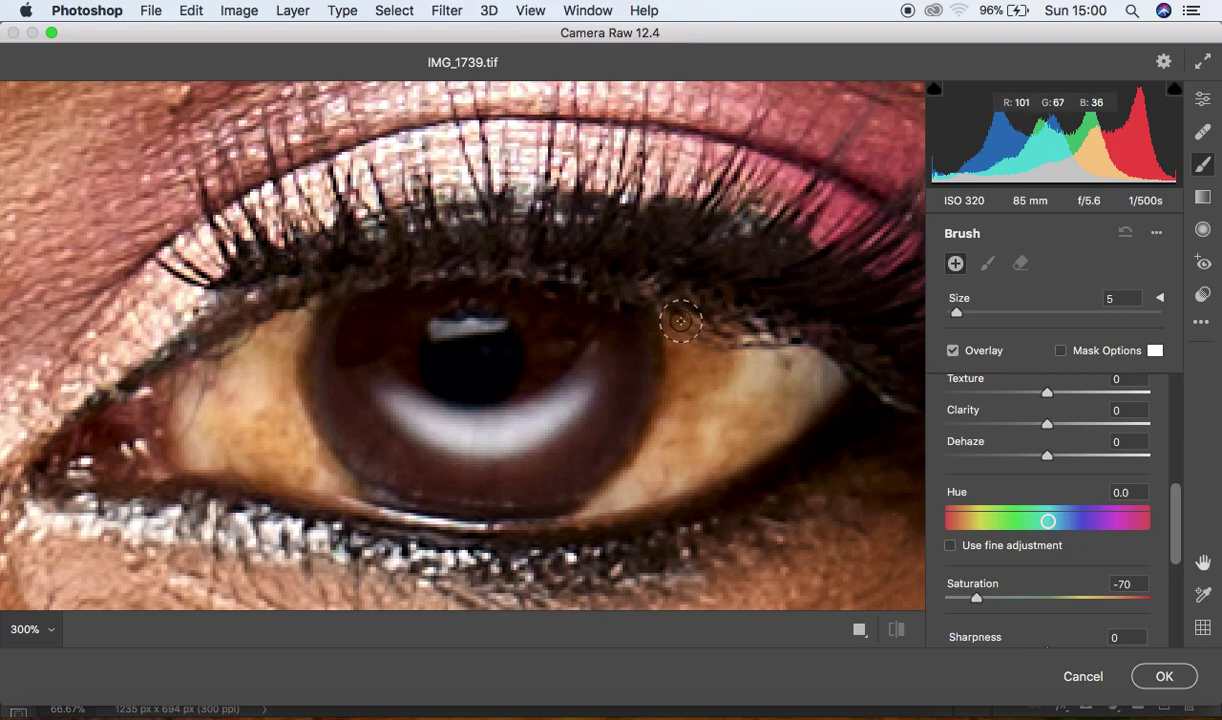
{"action": "mouse_move", "coordinate": [680, 320]}
{"action": "left_mouse_down"}
{"action": "mouse_move", "coordinate": [672, 408]}
{"action": "mouse_move", "coordinate": [670, 332]}
{"action": "mouse_move", "coordinate": [685, 329]}
{"action": "mouse_move", "coordinate": [751, 360]}
{"action": "mouse_move", "coordinate": [709, 329]}
{"action": "mouse_move", "coordinate": [786, 348]}
{"action": "mouse_move", "coordinate": [813, 371]}
{"action": "mouse_move", "coordinate": [806, 391]}
{"action": "mouse_move", "coordinate": [713, 452]}
{"action": "mouse_move", "coordinate": [770, 408]}
{"action": "mouse_move", "coordinate": [770, 378]}
{"action": "mouse_move", "coordinate": [717, 403]}
{"action": "mouse_move", "coordinate": [699, 439]}
{"action": "mouse_move", "coordinate": [719, 394]}
{"action": "mouse_move", "coordinate": [706, 345]}
{"action": "mouse_move", "coordinate": [701, 386]}
{"action": "mouse_move", "coordinate": [649, 478]}
{"action": "mouse_move", "coordinate": [595, 513]}
{"action": "mouse_move", "coordinate": [728, 454]}
{"action": "mouse_move", "coordinate": [650, 486]}
{"action": "mouse_move", "coordinate": [698, 404]}
{"action": "mouse_move", "coordinate": [672, 435]}
{"action": "mouse_move", "coordinate": [690, 363]}
{"action": "mouse_move", "coordinate": [680, 325]}
{"action": "mouse_move", "coordinate": [803, 375]}
{"action": "mouse_move", "coordinate": [772, 409]}
{"action": "mouse_move", "coordinate": [623, 500]}
{"action": "mouse_move", "coordinate": [678, 455]}
{"action": "mouse_move", "coordinate": [698, 399]}
{"action": "mouse_move", "coordinate": [687, 333]}
{"action": "mouse_move", "coordinate": [800, 389]}
{"action": "mouse_move", "coordinate": [675, 475]}
{"action": "mouse_move", "coordinate": [754, 399]}
{"action": "mouse_move", "coordinate": [720, 360]}
{"action": "mouse_move", "coordinate": [801, 371]}
{"action": "mouse_move", "coordinate": [792, 401]}
{"action": "mouse_move", "coordinate": [750, 397]}
{"action": "mouse_move", "coordinate": [692, 318]}
{"action": "left_mouse_up"}
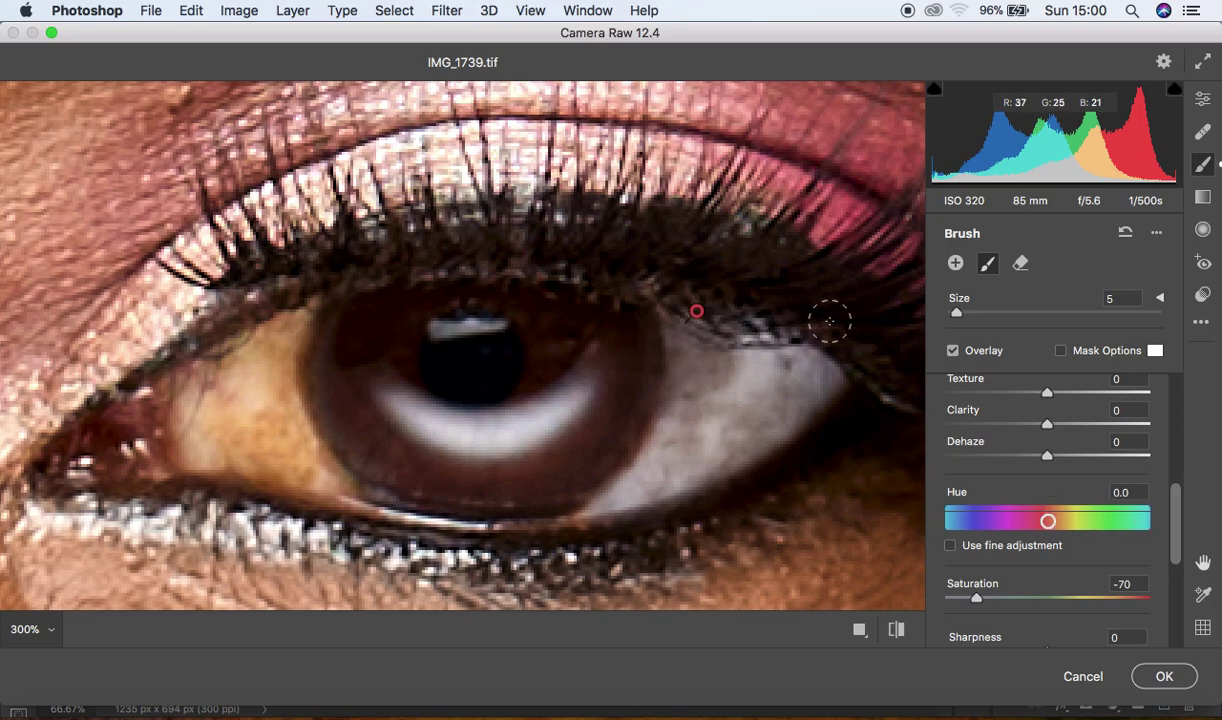
Brush the same adjustment over the inner white of the right eye, up to the edge of the iris.
{"action": "left_click", "coordinate": [1022, 266]}
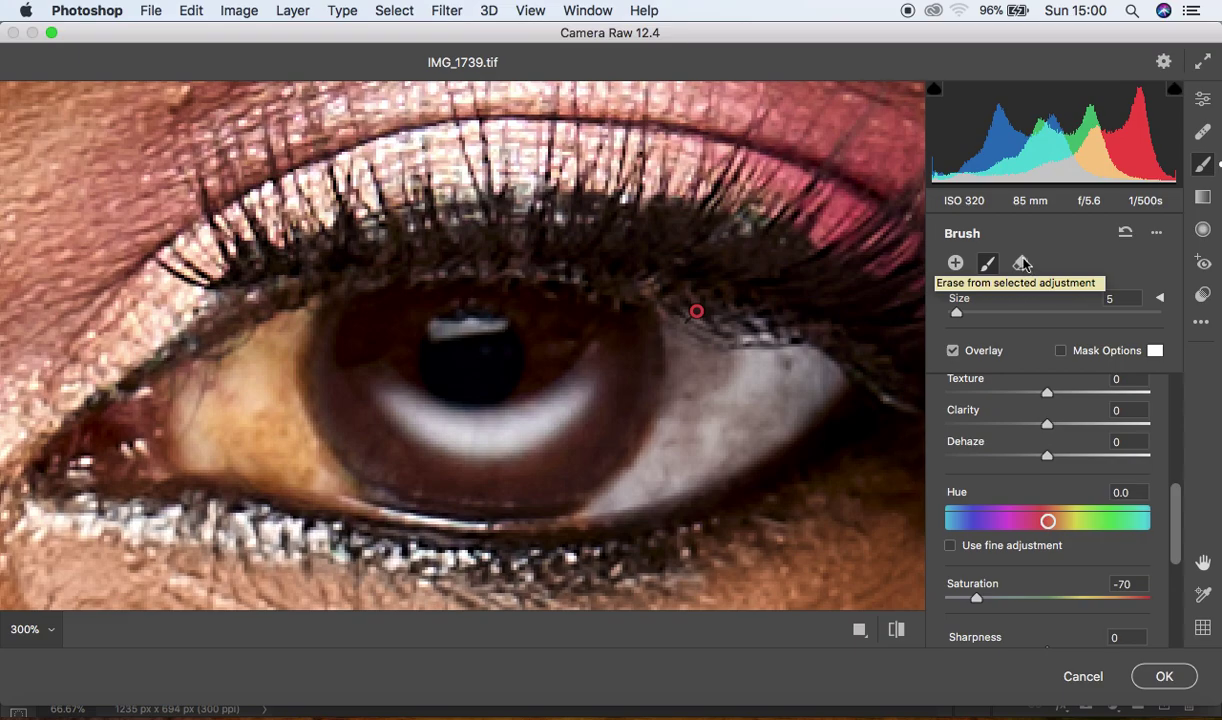
{"action": "left_click", "coordinate": [952, 350]}
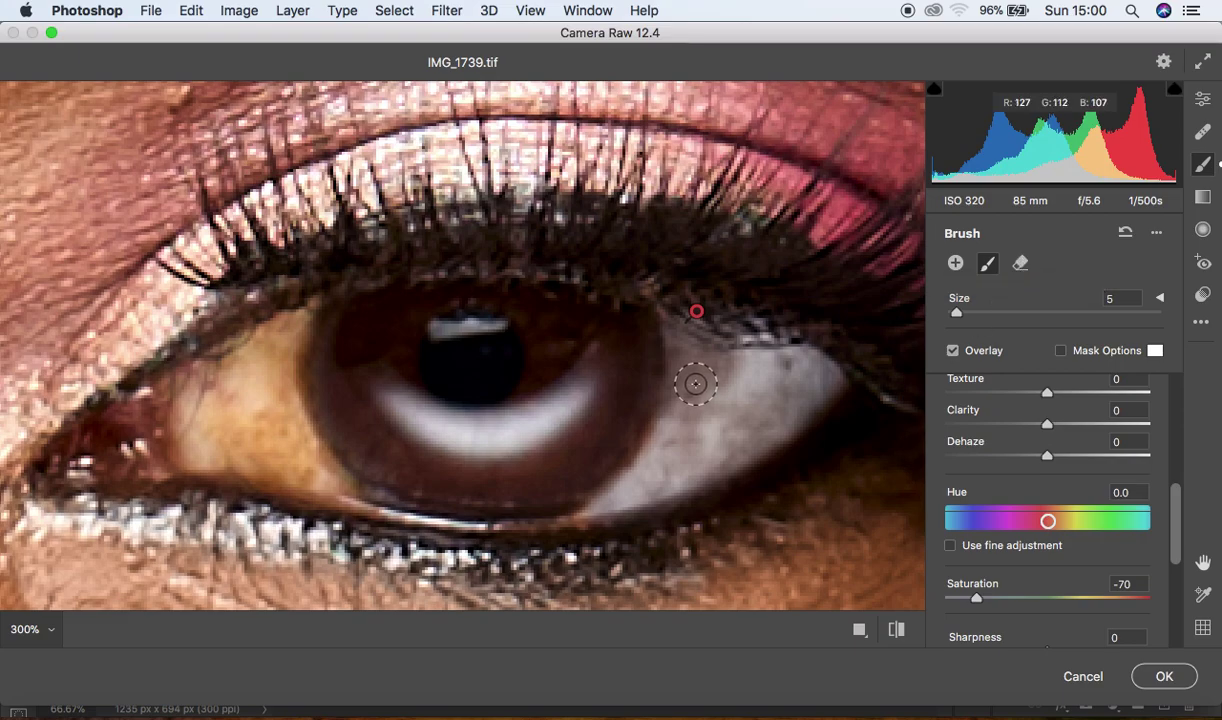
{"action": "mouse_move", "coordinate": [292, 385]}
{"action": "left_mouse_down"}
{"action": "mouse_move", "coordinate": [286, 333]}
{"action": "mouse_move", "coordinate": [276, 417]}
{"action": "mouse_move", "coordinate": [348, 490]}
{"action": "mouse_move", "coordinate": [297, 472]}
{"action": "mouse_move", "coordinate": [254, 410]}
{"action": "mouse_move", "coordinate": [271, 413]}
{"action": "mouse_move", "coordinate": [229, 429]}
{"action": "mouse_move", "coordinate": [256, 363]}
{"action": "mouse_move", "coordinate": [215, 432]}
{"action": "mouse_move", "coordinate": [249, 462]}
{"action": "mouse_move", "coordinate": [203, 427]}
{"action": "mouse_move", "coordinate": [300, 318]}
{"action": "mouse_move", "coordinate": [266, 365]}
{"action": "mouse_move", "coordinate": [290, 446]}
{"action": "mouse_move", "coordinate": [324, 472]}
{"action": "mouse_move", "coordinate": [276, 382]}
{"action": "mouse_move", "coordinate": [268, 423]}
{"action": "mouse_move", "coordinate": [297, 468]}
{"action": "mouse_move", "coordinate": [261, 453]}
{"action": "mouse_move", "coordinate": [336, 479]}
{"action": "mouse_move", "coordinate": [362, 504]}
{"action": "mouse_move", "coordinate": [325, 485]}
{"action": "mouse_move", "coordinate": [281, 415]}
{"action": "mouse_move", "coordinate": [305, 322]}
{"action": "left_mouse_up"}
{"action": "mouse_move", "coordinate": [396, 399]}
{"action": "left_mouse_down"}
{"action": "mouse_move", "coordinate": [464, 431]}
{"action": "mouse_move", "coordinate": [600, 382]}
{"action": "mouse_move", "coordinate": [551, 404]}
{"action": "mouse_move", "coordinate": [498, 369]}
{"action": "left_mouse_up"}
{"action": "left_click_drag", "start_coordinate": [431, 320], "coordinate": [486, 327]}
{"action": "mouse_move", "coordinate": [590, 360]}
{"action": "left_mouse_down"}
{"action": "mouse_move", "coordinate": [584, 404]}
{"action": "mouse_move", "coordinate": [674, 431]}
{"action": "mouse_move", "coordinate": [633, 488]}
{"action": "mouse_move", "coordinate": [587, 507]}
{"action": "mouse_move", "coordinate": [686, 376]}
{"action": "mouse_move", "coordinate": [698, 327]}
{"action": "mouse_move", "coordinate": [807, 374]}
{"action": "mouse_move", "coordinate": [705, 440]}
{"action": "left_mouse_up"}
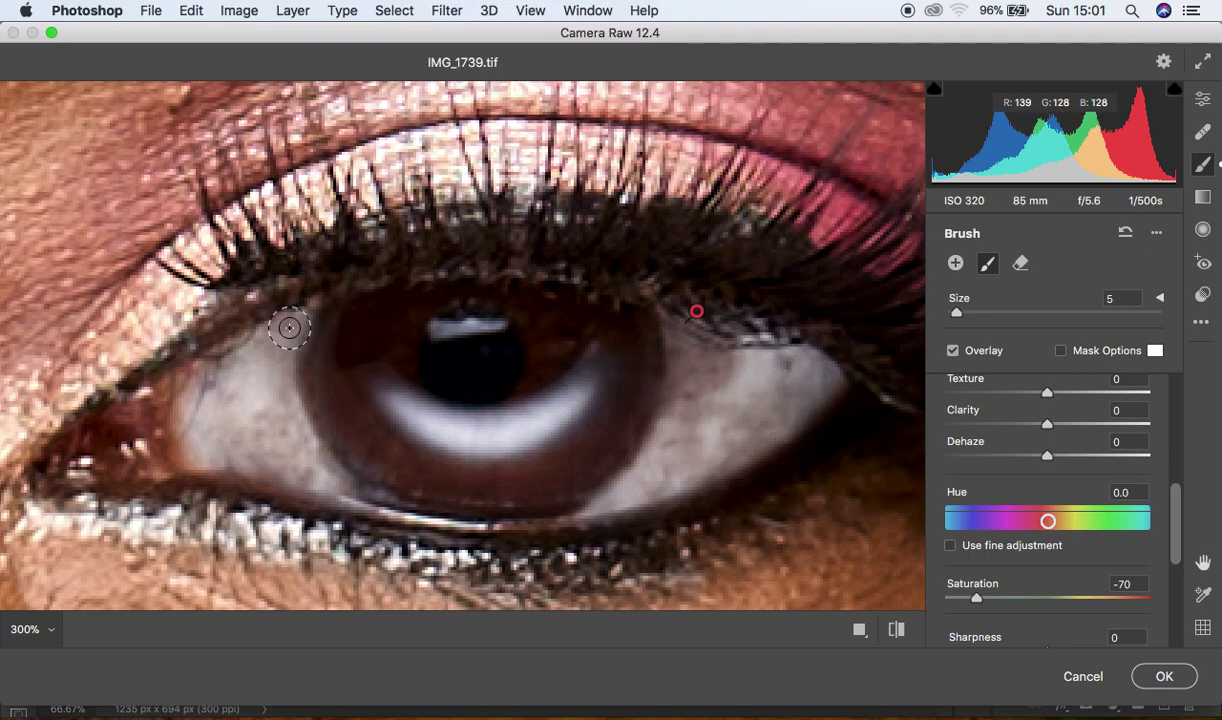
Paint the same brush adjustment over the whites on both sides of the left eye's iris.
{"action": "key", "text": "space"}
{"action": "left_click_drag", "start_coordinate": [286, 322], "coordinate": [935, 295]}
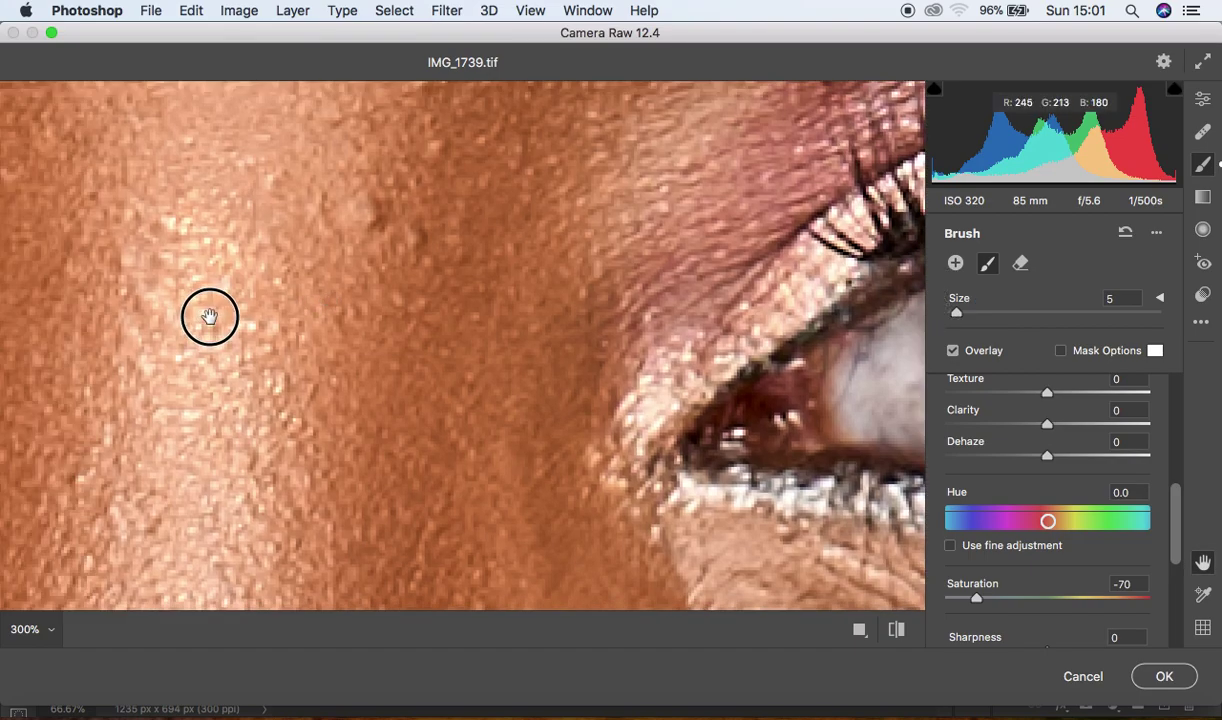
{"action": "scroll", "coordinate": [630, 300], "scroll_direction": "right", "scroll_amount": 10}
{"action": "scroll", "coordinate": [672, 346], "scroll_direction": "left", "scroll_amount": 5}
{"action": "scroll", "coordinate": [672, 346], "scroll_direction": "left", "scroll_amount": 5}
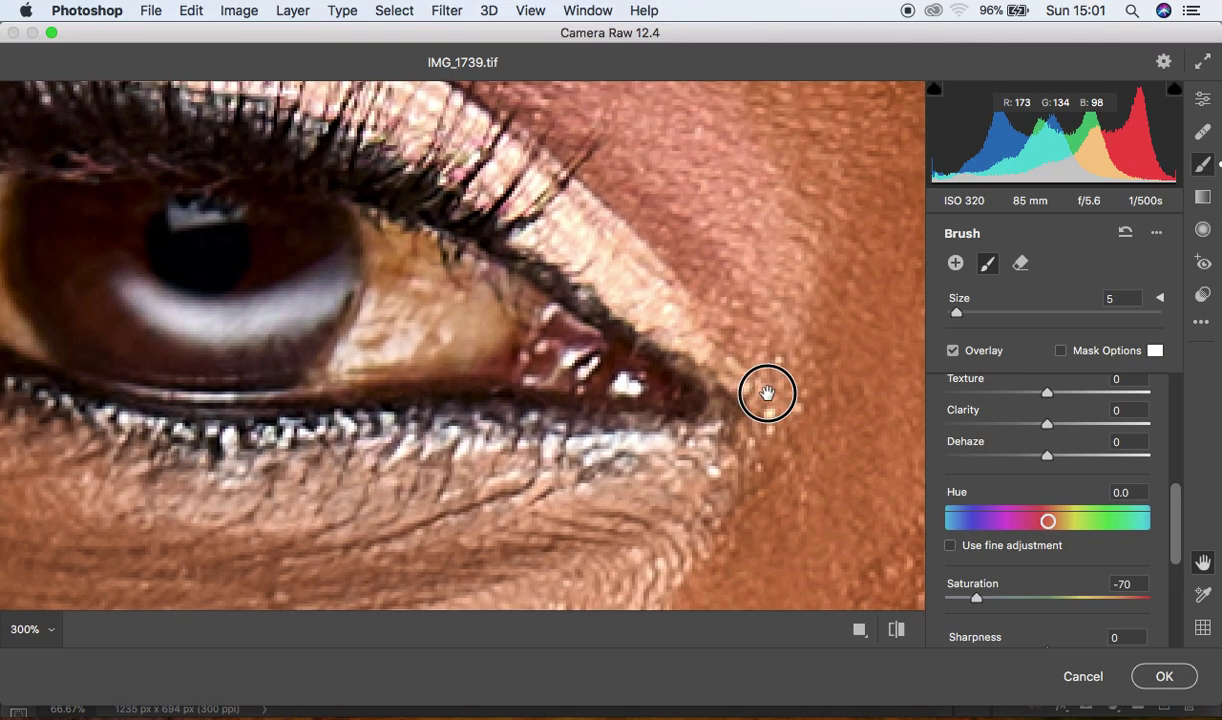
{"action": "mouse_move", "coordinate": [102, 258]}
{"action": "left_mouse_down"}
{"action": "mouse_move", "coordinate": [107, 208]}
{"action": "mouse_move", "coordinate": [91, 255]}
{"action": "mouse_move", "coordinate": [95, 306]}
{"action": "mouse_move", "coordinate": [129, 366]}
{"action": "mouse_move", "coordinate": [65, 300]}
{"action": "mouse_move", "coordinate": [87, 270]}
{"action": "mouse_move", "coordinate": [58, 276]}
{"action": "mouse_move", "coordinate": [80, 237]}
{"action": "mouse_move", "coordinate": [37, 249]}
{"action": "mouse_move", "coordinate": [31, 285]}
{"action": "mouse_move", "coordinate": [62, 226]}
{"action": "mouse_move", "coordinate": [49, 297]}
{"action": "mouse_move", "coordinate": [101, 343]}
{"action": "mouse_move", "coordinate": [62, 276]}
{"action": "mouse_move", "coordinate": [92, 319]}
{"action": "mouse_move", "coordinate": [115, 207]}
{"action": "mouse_move", "coordinate": [51, 234]}
{"action": "mouse_move", "coordinate": [45, 270]}
{"action": "mouse_move", "coordinate": [142, 379]}
{"action": "mouse_move", "coordinate": [78, 302]}
{"action": "mouse_move", "coordinate": [73, 235]}
{"action": "mouse_move", "coordinate": [88, 322]}
{"action": "mouse_move", "coordinate": [34, 266]}
{"action": "mouse_move", "coordinate": [72, 225]}
{"action": "mouse_move", "coordinate": [63, 274]}
{"action": "mouse_move", "coordinate": [145, 377]}
{"action": "left_mouse_up"}
{"action": "mouse_move", "coordinate": [469, 322]}
{"action": "left_mouse_down"}
{"action": "mouse_move", "coordinate": [476, 246]}
{"action": "mouse_move", "coordinate": [493, 286]}
{"action": "mouse_move", "coordinate": [462, 396]}
{"action": "mouse_move", "coordinate": [495, 283]}
{"action": "mouse_move", "coordinate": [476, 248]}
{"action": "mouse_move", "coordinate": [580, 306]}
{"action": "mouse_move", "coordinate": [562, 352]}
{"action": "mouse_move", "coordinate": [530, 313]}
{"action": "mouse_move", "coordinate": [548, 293]}
{"action": "mouse_move", "coordinate": [602, 328]}
{"action": "mouse_move", "coordinate": [559, 374]}
{"action": "mouse_move", "coordinate": [497, 385]}
{"action": "mouse_move", "coordinate": [505, 392]}
{"action": "mouse_move", "coordinate": [559, 382]}
{"action": "mouse_move", "coordinate": [602, 355]}
{"action": "mouse_move", "coordinate": [555, 296]}
{"action": "mouse_move", "coordinate": [501, 260]}
{"action": "mouse_move", "coordinate": [518, 282]}
{"action": "mouse_move", "coordinate": [476, 239]}
{"action": "mouse_move", "coordinate": [612, 338]}
{"action": "mouse_move", "coordinate": [576, 372]}
{"action": "mouse_move", "coordinate": [443, 406]}
{"action": "mouse_move", "coordinate": [532, 384]}
{"action": "mouse_move", "coordinate": [518, 294]}
{"action": "mouse_move", "coordinate": [488, 249]}
{"action": "mouse_move", "coordinate": [548, 313]}
{"action": "left_mouse_up"}
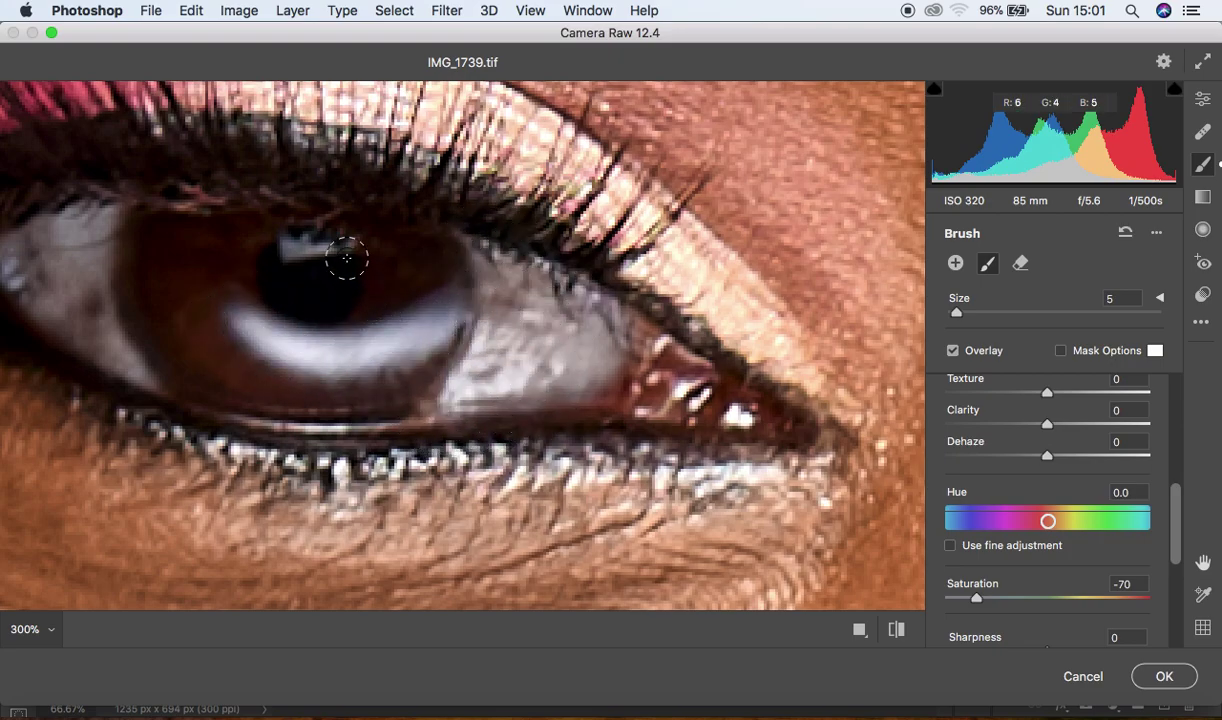
{"action": "mouse_move", "coordinate": [110, 346]}
{"action": "left_mouse_down"}
{"action": "mouse_move", "coordinate": [18, 253]}
{"action": "mouse_move", "coordinate": [69, 216]}
{"action": "mouse_move", "coordinate": [80, 222]}
{"action": "mouse_move", "coordinate": [26, 257]}
{"action": "mouse_move", "coordinate": [61, 312]}
{"action": "mouse_move", "coordinate": [140, 374]}
{"action": "mouse_move", "coordinate": [84, 303]}
{"action": "mouse_move", "coordinate": [142, 346]}
{"action": "left_mouse_up"}
{"action": "mouse_move", "coordinate": [423, 415]}
{"action": "left_mouse_down"}
{"action": "mouse_move", "coordinate": [531, 375]}
{"action": "mouse_move", "coordinate": [611, 391]}
{"action": "mouse_move", "coordinate": [549, 305]}
{"action": "mouse_move", "coordinate": [491, 261]}
{"action": "left_mouse_up"}
Try cooler Temperature values of -100 and -38 on the brushed eye whites.
{"action": "key", "text": "super+minus"}
{"action": "key", "text": "super+minus"}
{"action": "key", "text": "super+minus"}
{"action": "key", "text": "super+minus"}
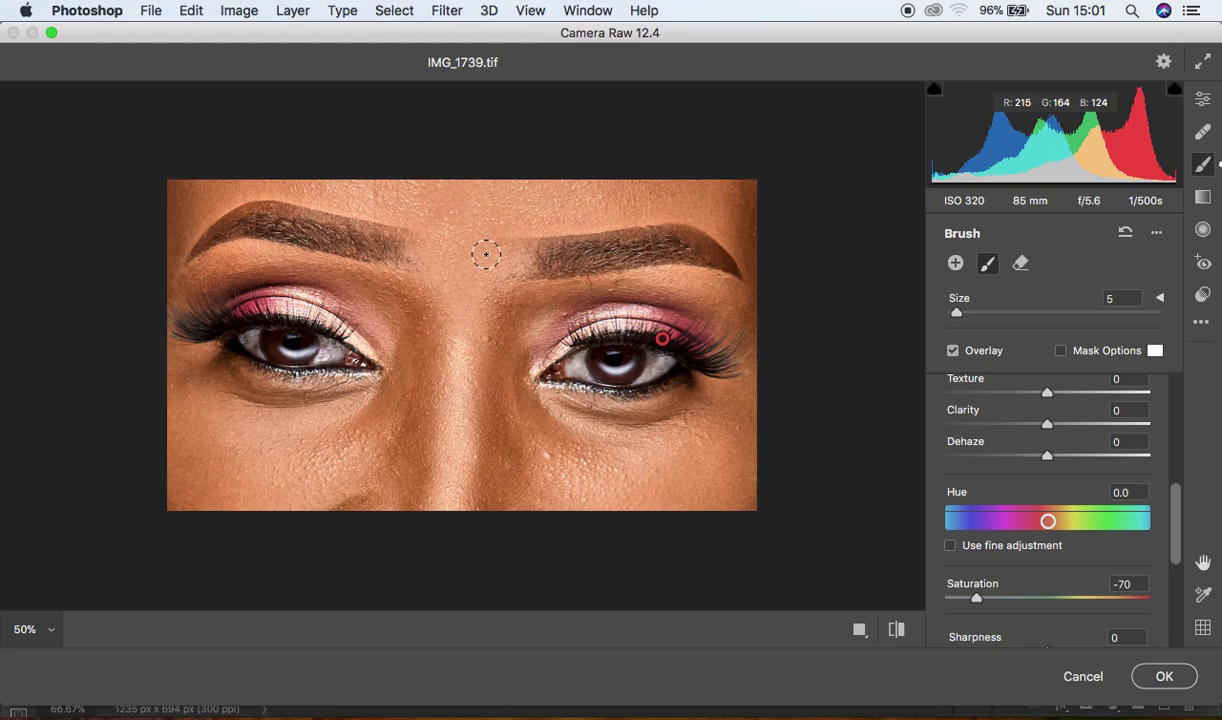
{"action": "left_click_drag", "start_coordinate": [1178, 515], "coordinate": [1183, 383]}
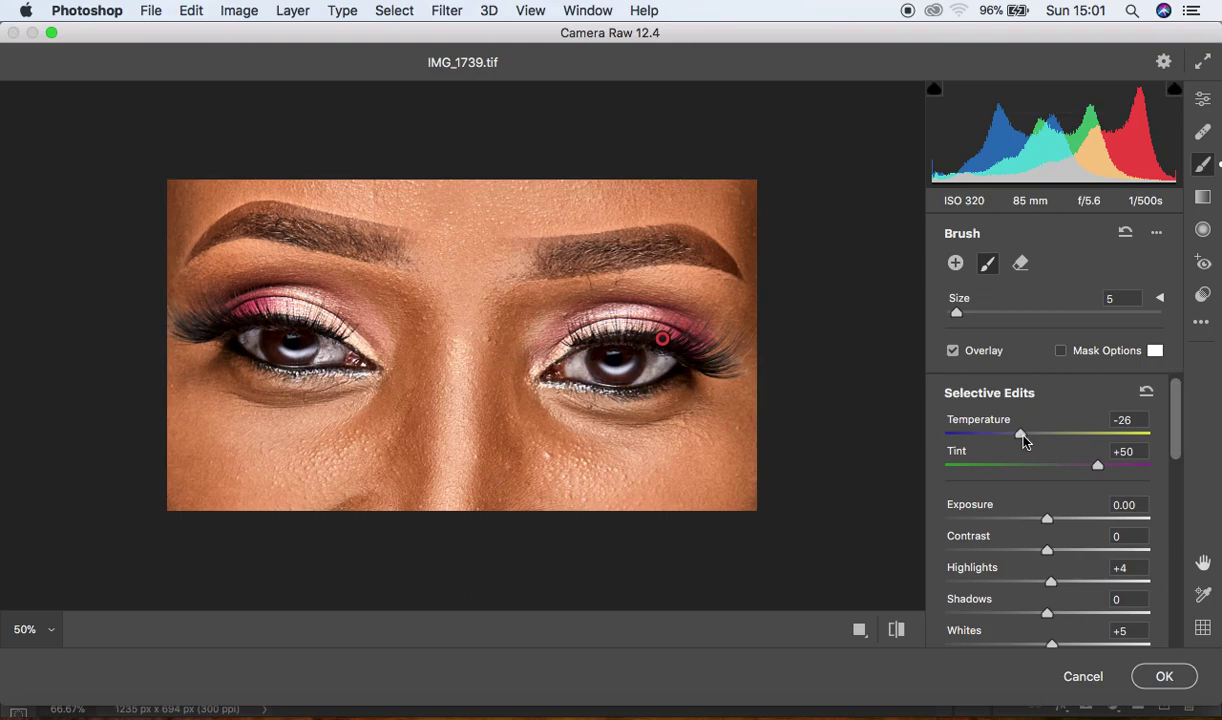
{"action": "left_click_drag", "start_coordinate": [1022, 438], "coordinate": [1020, 438]}
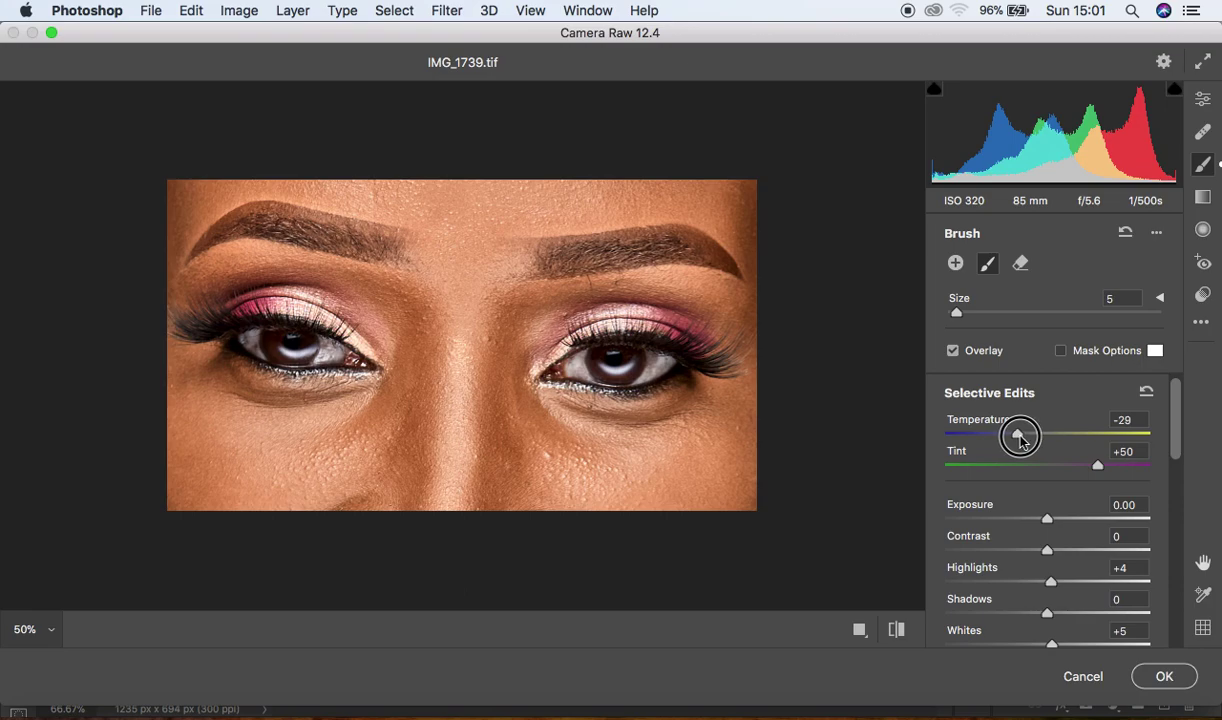
{"action": "left_click_drag", "start_coordinate": [1020, 438], "coordinate": [890, 442]}
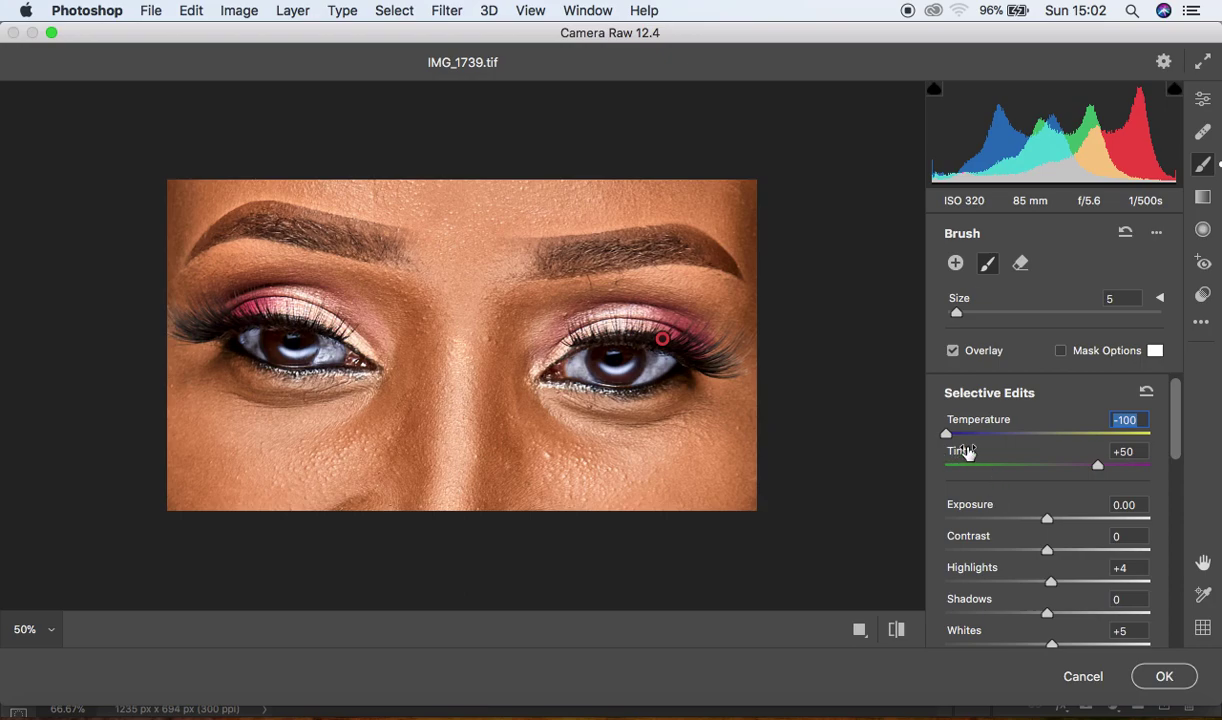
{"action": "mouse_move", "coordinate": [964, 440]}
{"action": "left_mouse_down"}
{"action": "mouse_move", "coordinate": [1017, 432]}
{"action": "mouse_move", "coordinate": [1011, 441]}
{"action": "left_mouse_up"}
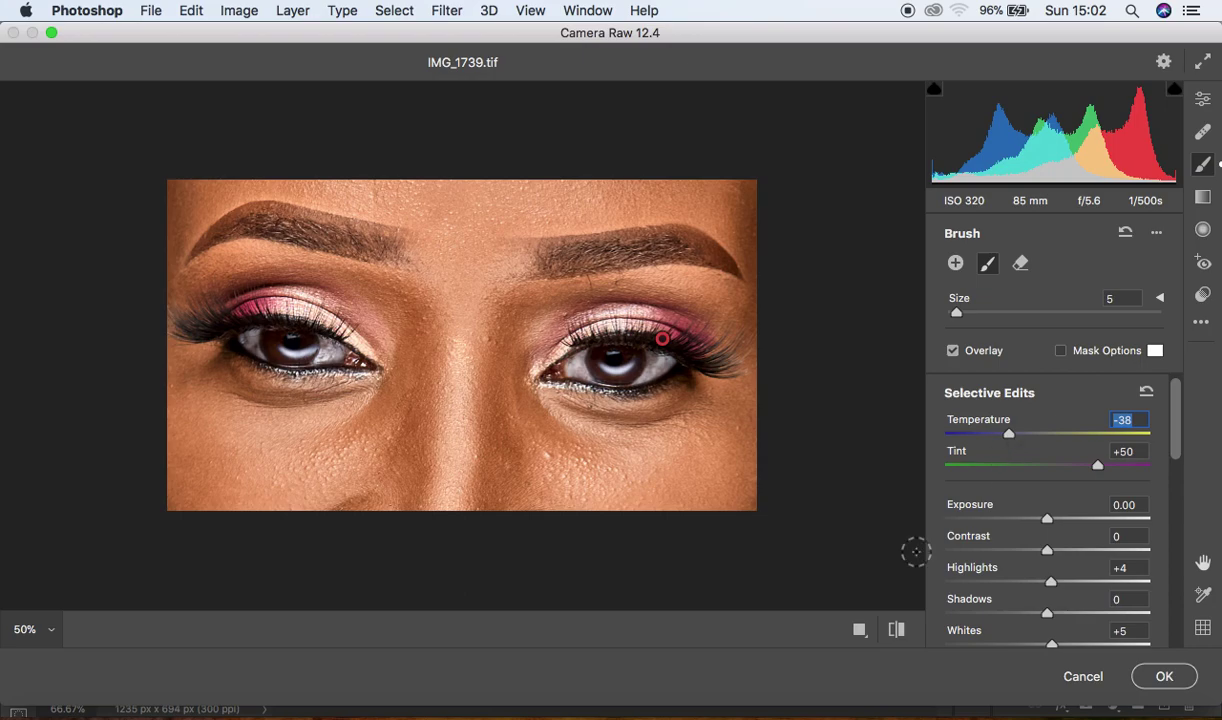
Compare the before and after views, and apply the Camera Raw filter with the brush adjustment's Temperature set to -32.
{"action": "key", "text": "n"}
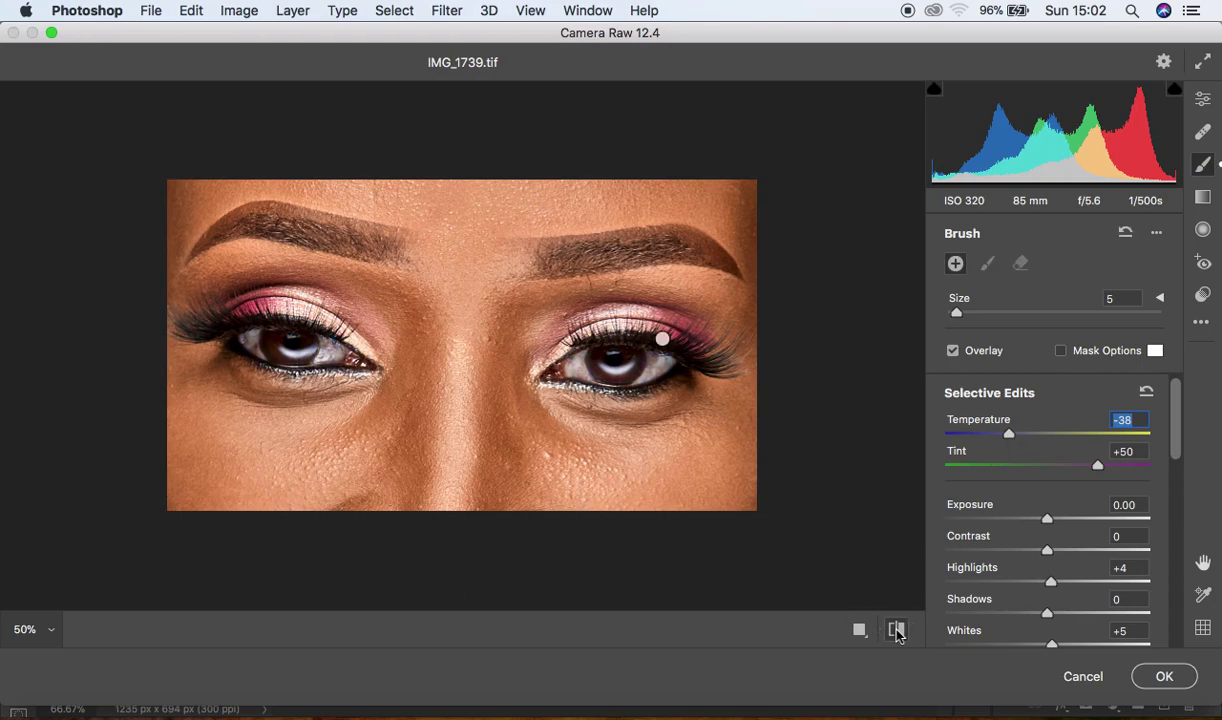
{"action": "left_click", "coordinate": [897, 630]}
{"action": "left_click", "coordinate": [897, 630]}
{"action": "left_click", "coordinate": [897, 630]}
{"action": "left_click_drag", "start_coordinate": [1008, 437], "coordinate": [1015, 440]}
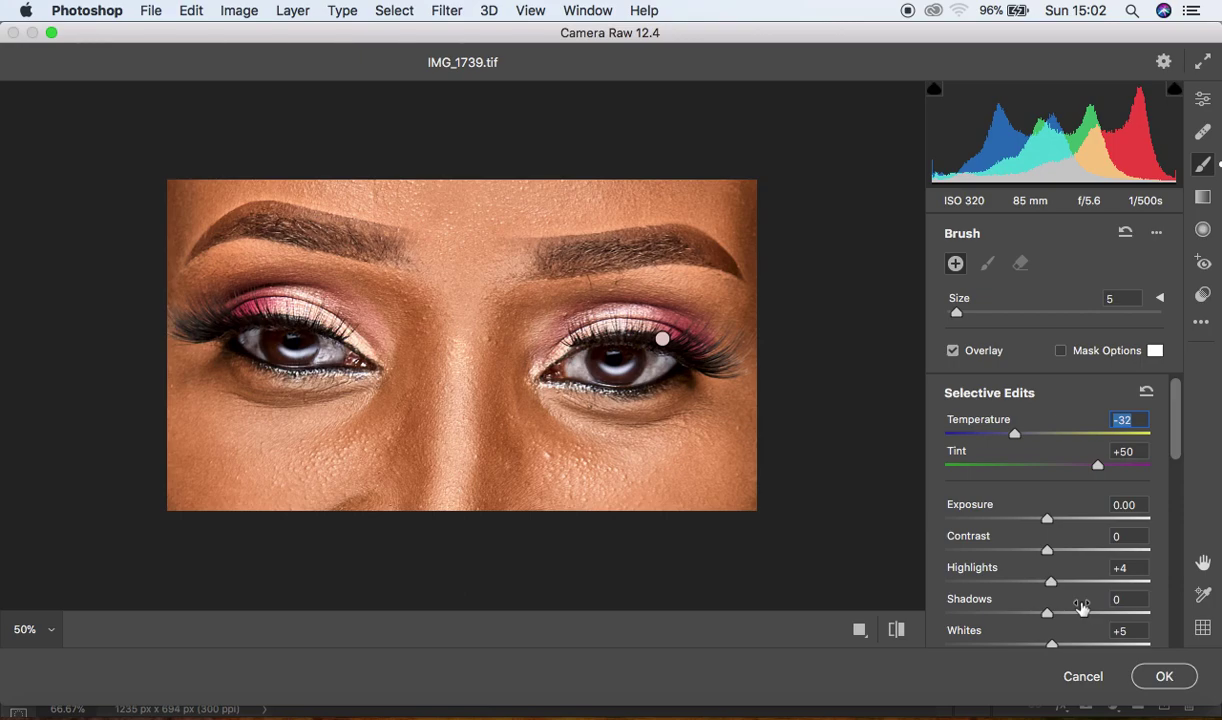
{"action": "left_click", "coordinate": [1163, 677]}
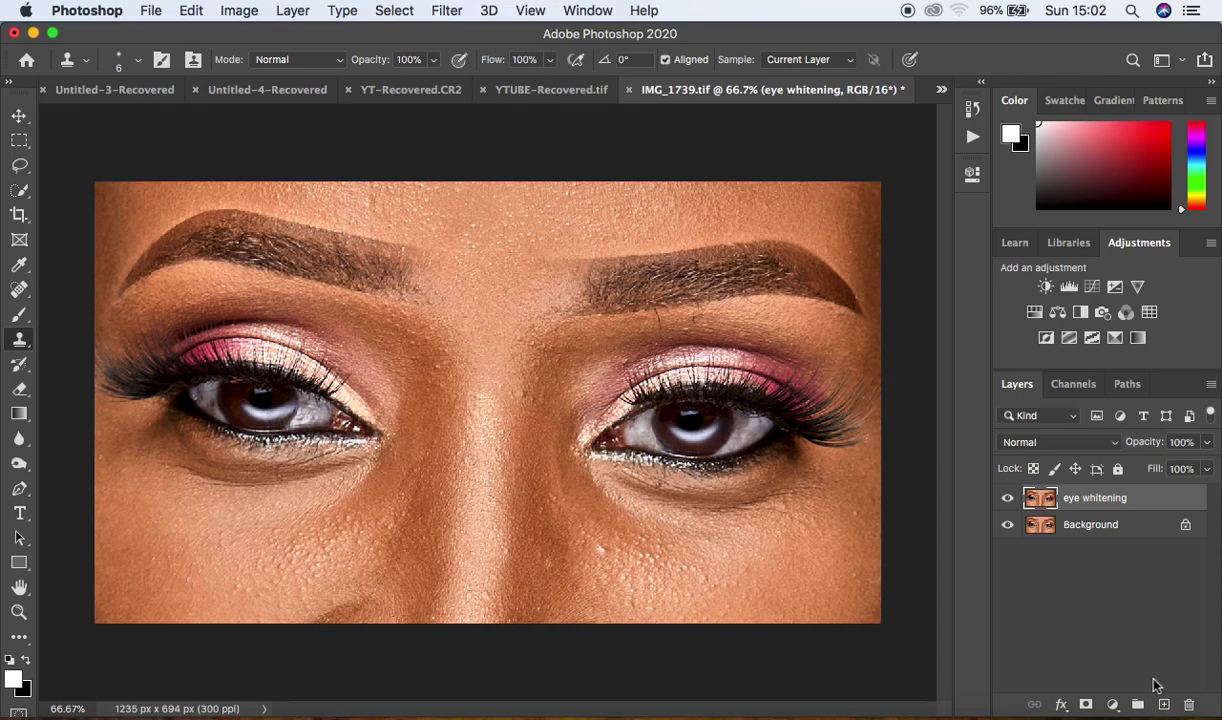
Toggle the visibility of the eye whitening layer to compare the portrait before and after the correction.
{"action": "left_click", "coordinate": [1007, 499]}
{"action": "left_click", "coordinate": [1007, 499]}
{"action": "left_click", "coordinate": [1007, 499]}
{"action": "left_click", "coordinate": [1007, 499]}
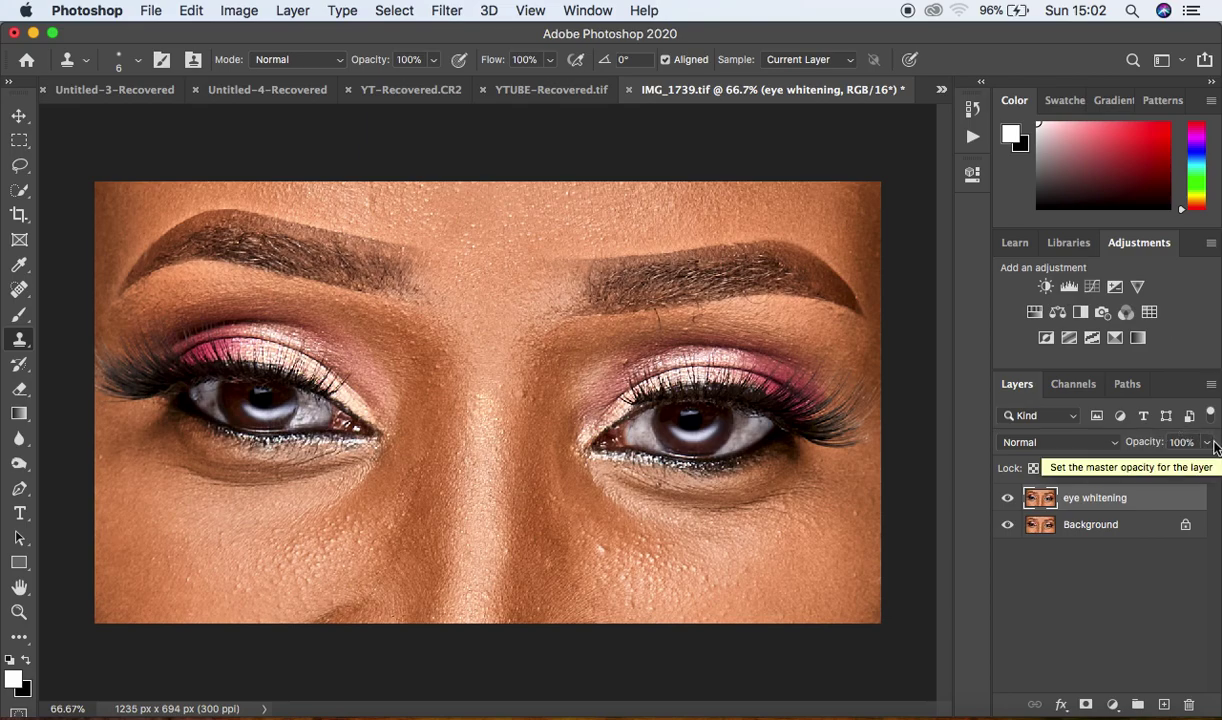
Try adjusting the opacity of the eye whitening layer.
{"action": "left_click", "coordinate": [1207, 443]}
{"action": "mouse_move", "coordinate": [1207, 468]}
{"action": "left_mouse_down"}
{"action": "mouse_move", "coordinate": [1175, 470]}
{"action": "mouse_move", "coordinate": [1216, 467]}
{"action": "left_mouse_up"}
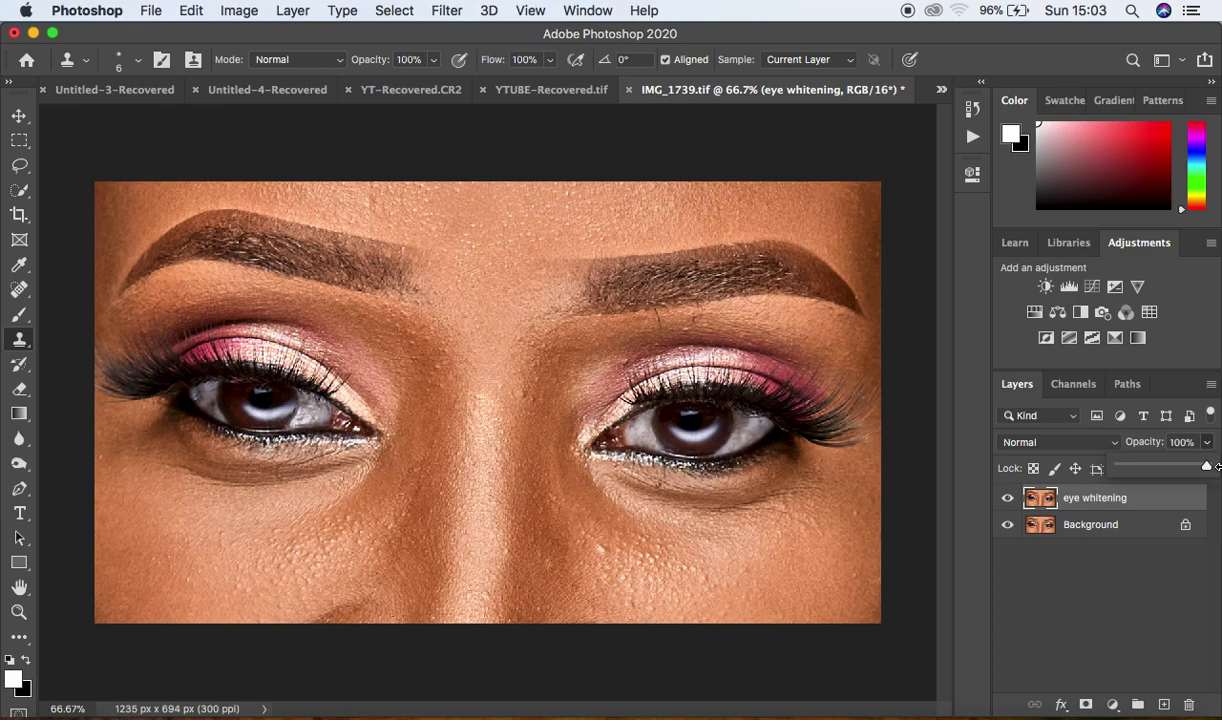
{"action": "left_click", "coordinate": [907, 445]}
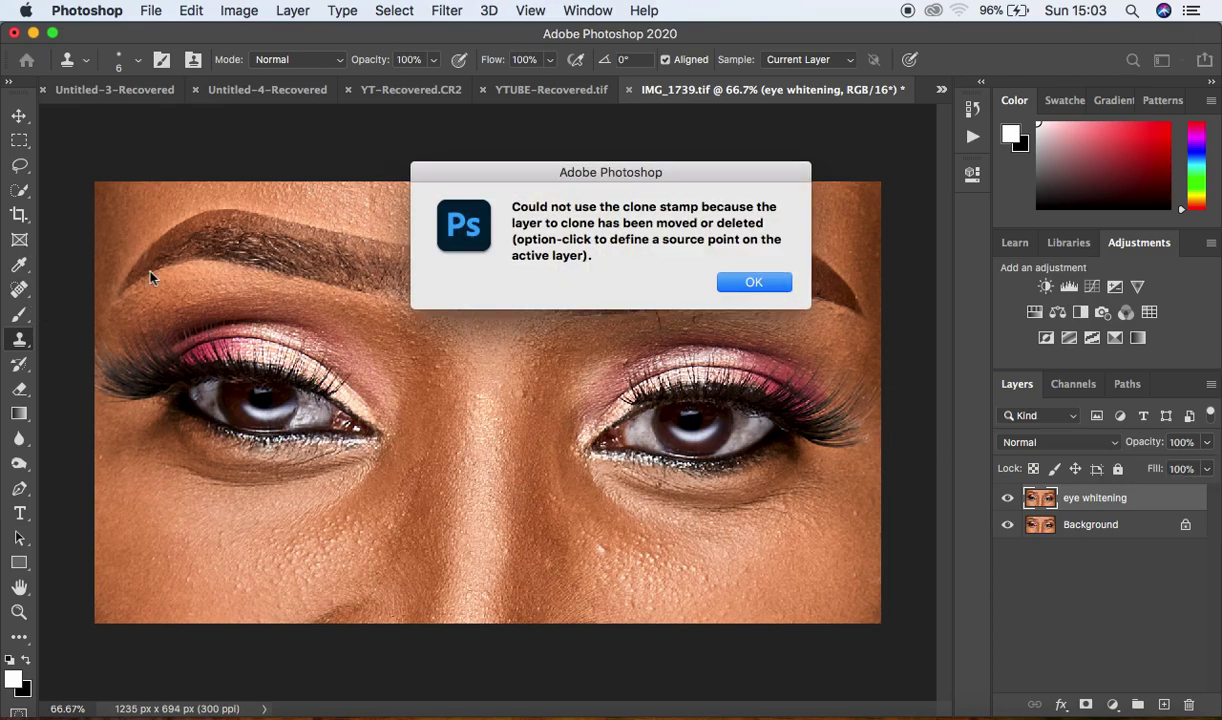
{"action": "left_click", "coordinate": [750, 283]}
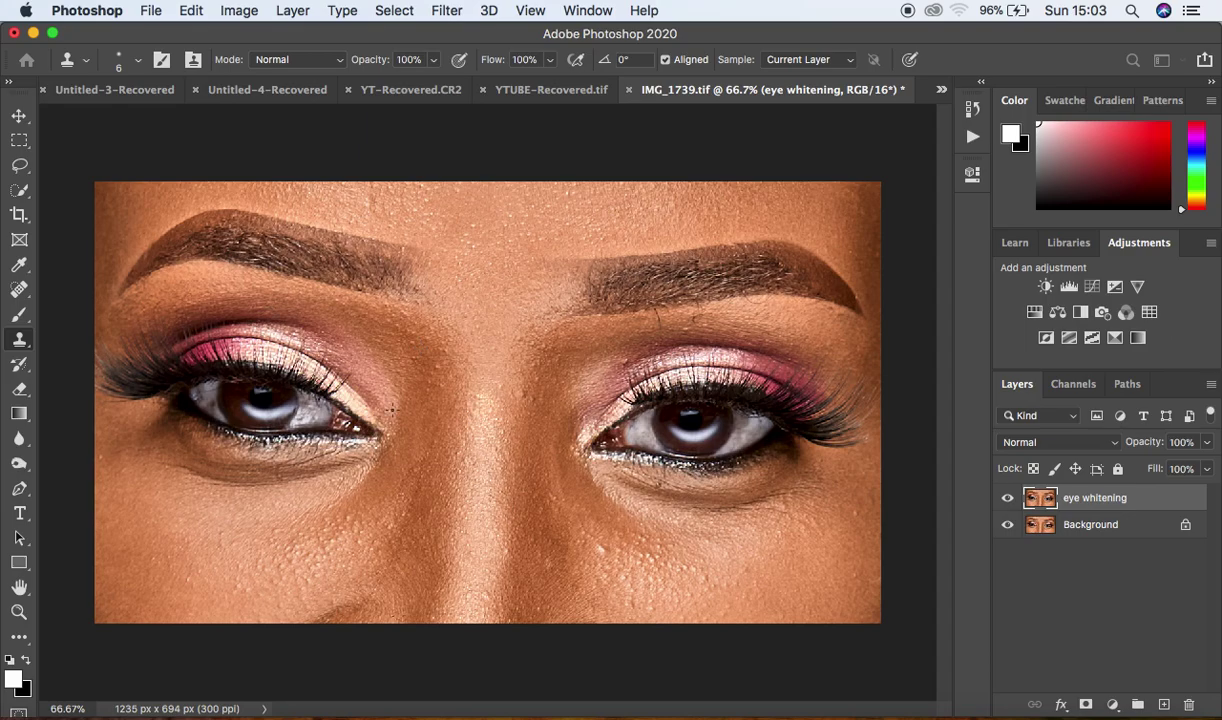
Clean up the veins in the inner white of the left eye with the Spot Healing Brush at size 3.
{"action": "left_click", "coordinate": [19, 289]}
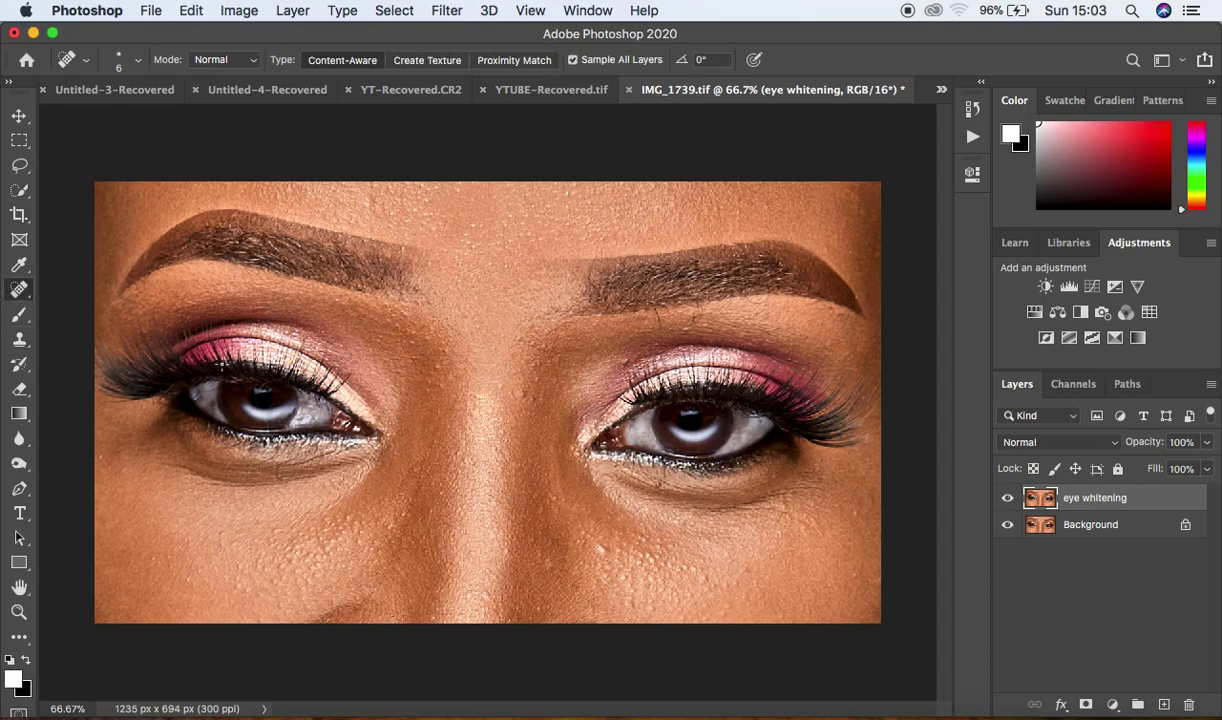
{"action": "key", "text": "super+plus"}
{"action": "key", "text": "super+plus"}
{"action": "key", "text": "super+plus"}
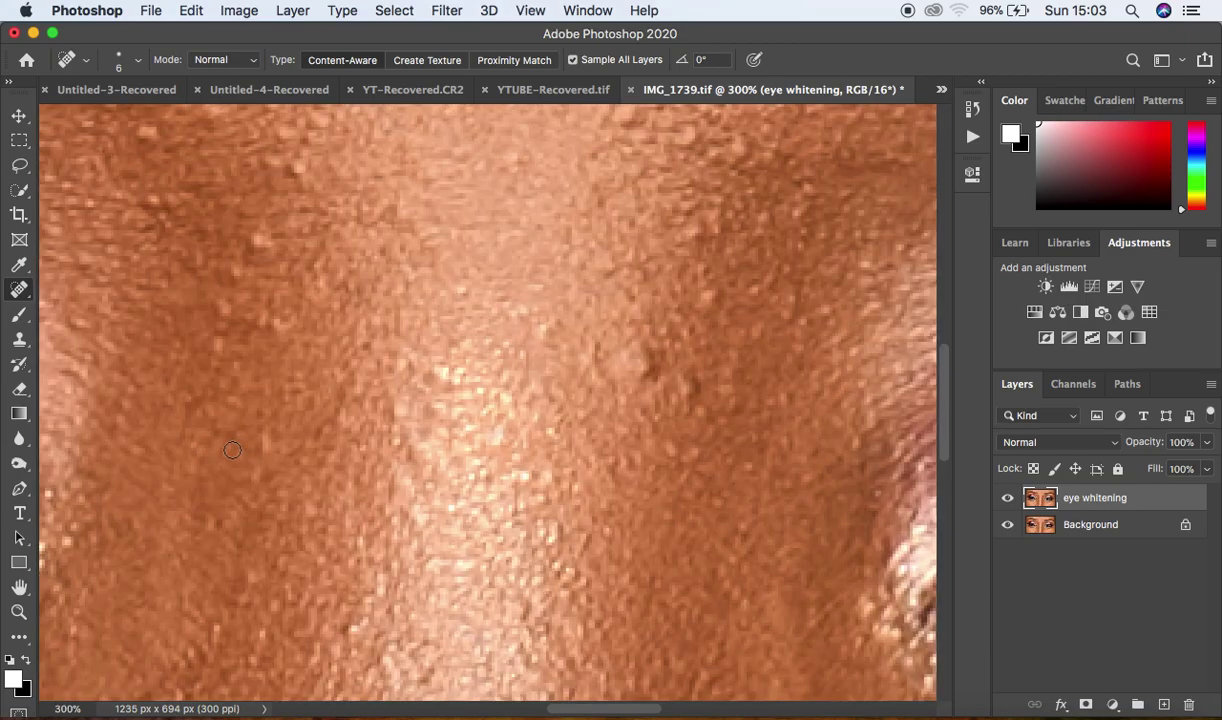
{"action": "scroll", "coordinate": [199, 447], "scroll_direction": "left", "scroll_amount": 10}
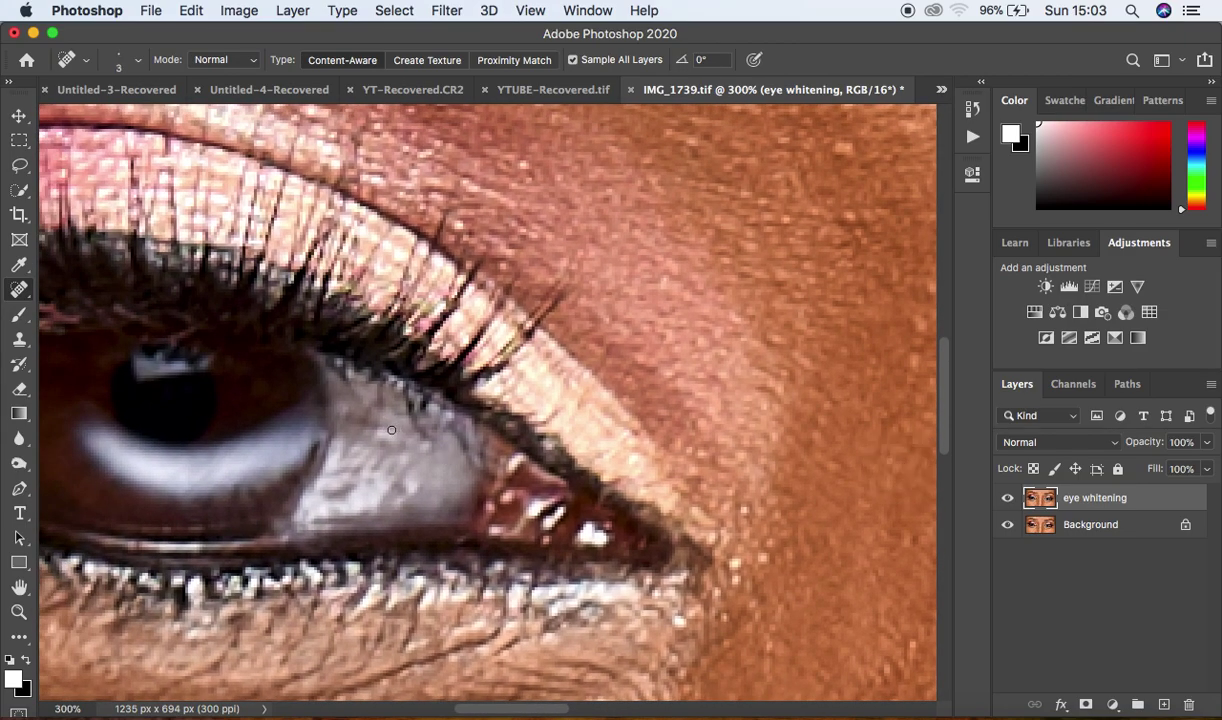
{"action": "left_click", "coordinate": [414, 428]}
{"action": "left_click_drag", "start_coordinate": [414, 428], "coordinate": [395, 380]}
{"action": "left_click", "coordinate": [409, 410]}
{"action": "mouse_move", "coordinate": [359, 458]}
{"action": "left_mouse_down"}
{"action": "mouse_move", "coordinate": [390, 453]}
{"action": "mouse_move", "coordinate": [385, 435]}
{"action": "left_mouse_up"}
{"action": "mouse_move", "coordinate": [369, 484]}
{"action": "left_mouse_down"}
{"action": "mouse_move", "coordinate": [322, 494]}
{"action": "mouse_move", "coordinate": [358, 490]}
{"action": "mouse_move", "coordinate": [338, 448]}
{"action": "mouse_move", "coordinate": [368, 484]}
{"action": "left_mouse_up"}
{"action": "left_click", "coordinate": [389, 466]}
Heal the marks in the left eye's outer white and on both sides of the right eye's iris with a size 9 brush.
{"action": "key", "text": "super+minus"}
{"action": "key", "text": "super+minus"}
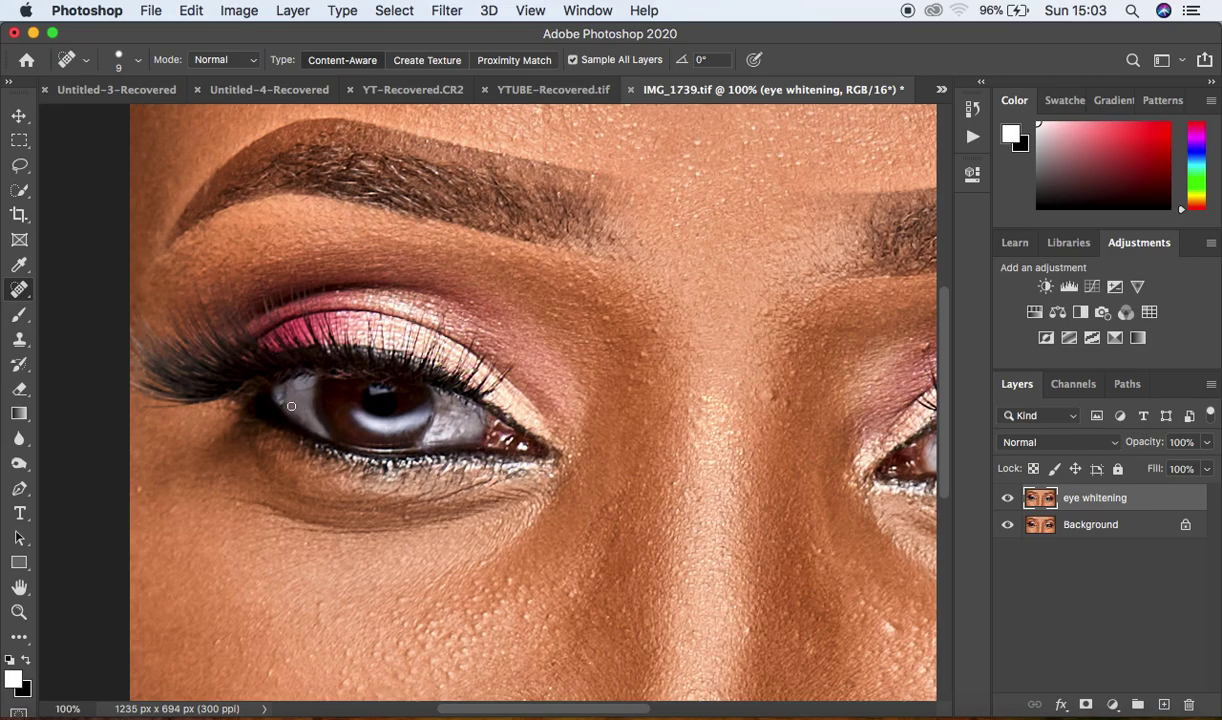
{"action": "left_click_drag", "start_coordinate": [290, 392], "coordinate": [272, 380]}
{"action": "left_click_drag", "start_coordinate": [743, 368], "coordinate": [394, 358]}
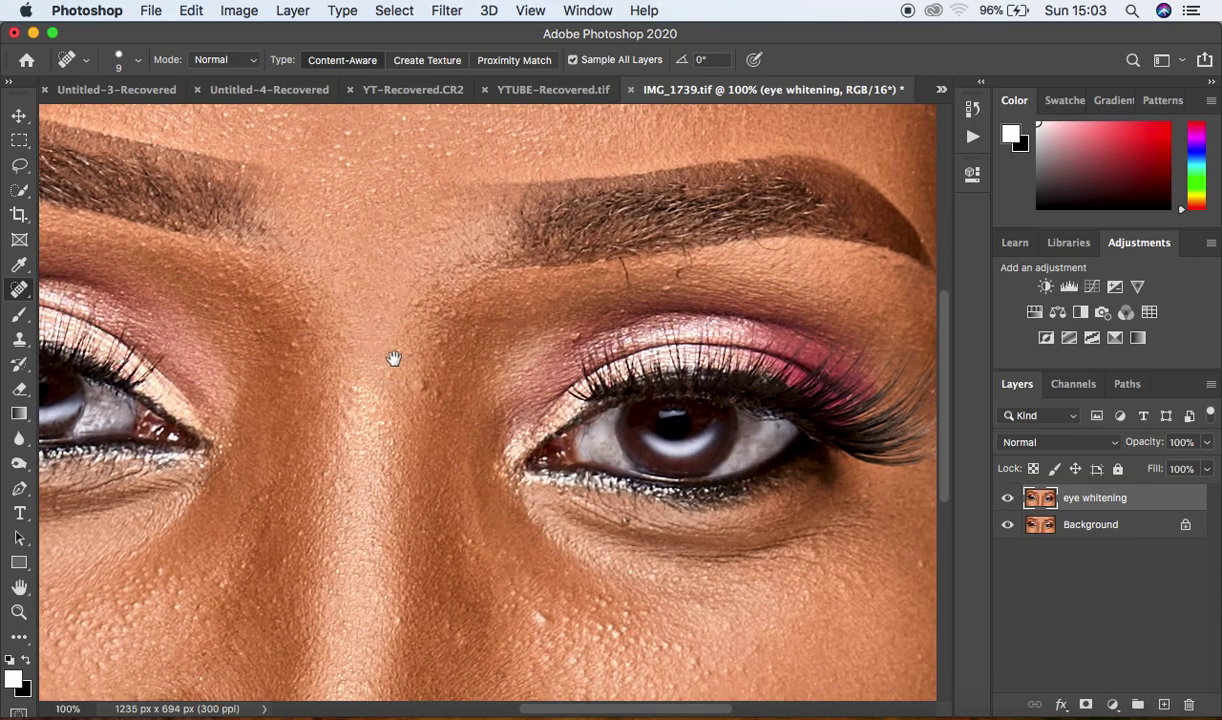
{"action": "left_click", "coordinate": [586, 440]}
{"action": "left_click_drag", "start_coordinate": [778, 426], "coordinate": [788, 425]}
{"action": "key", "text": "super+minus"}
{"action": "key", "text": "super+minus"}
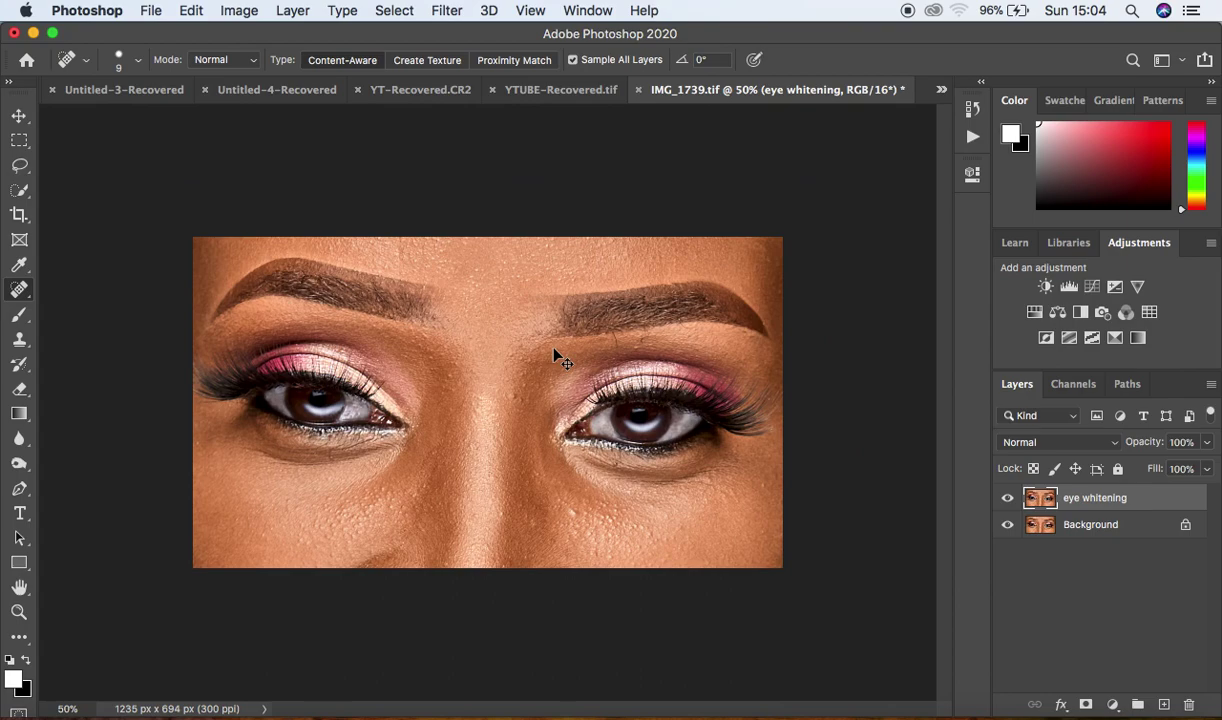